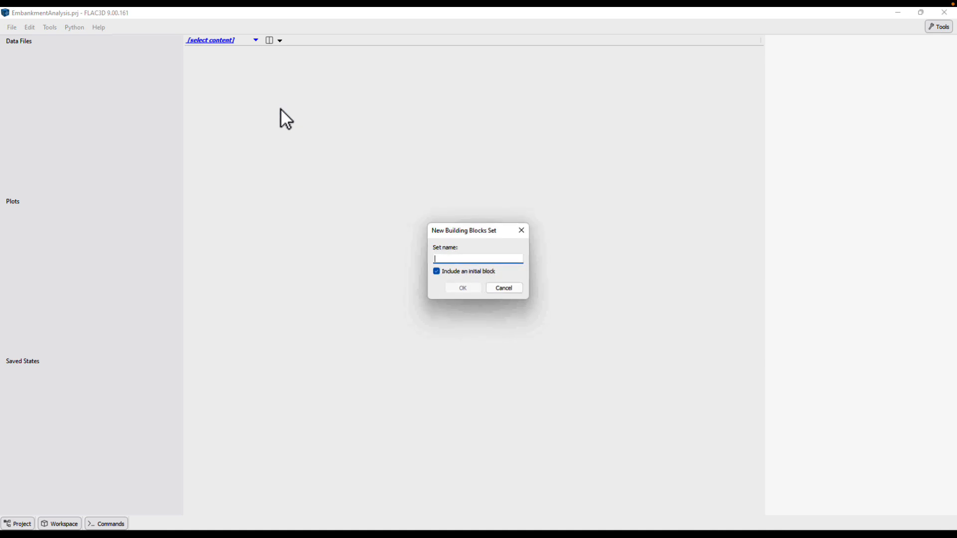
# Step: Create a building blocks set named "Set 1" that includes an initial block
pyautogui.write('Bu')
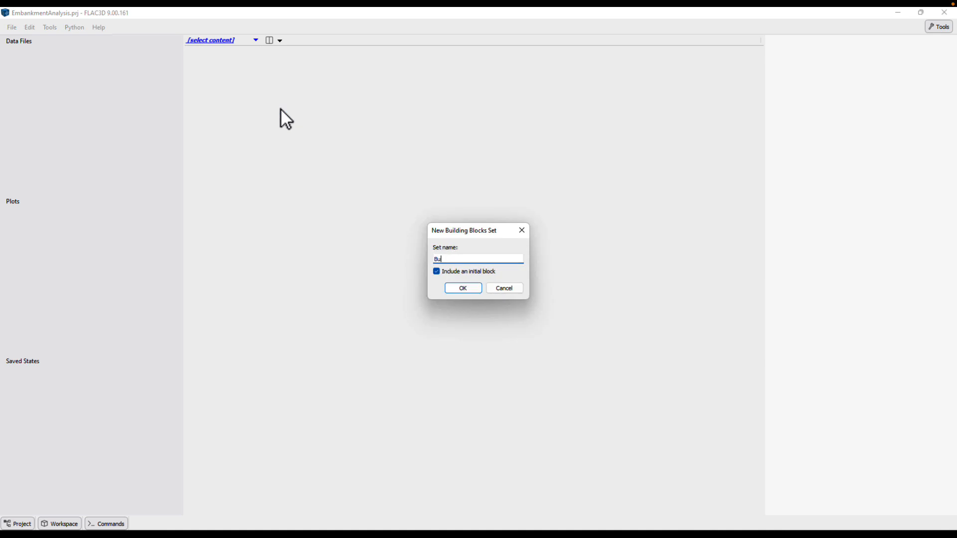
pyautogui.write('ilding Block 1')
pyautogui.write('s 1')
pyautogui.hotkey('ctrl', 'a')
pyautogui.press('BackSpace')
pyautogui.write('Set 1')
pyautogui.press('Return')
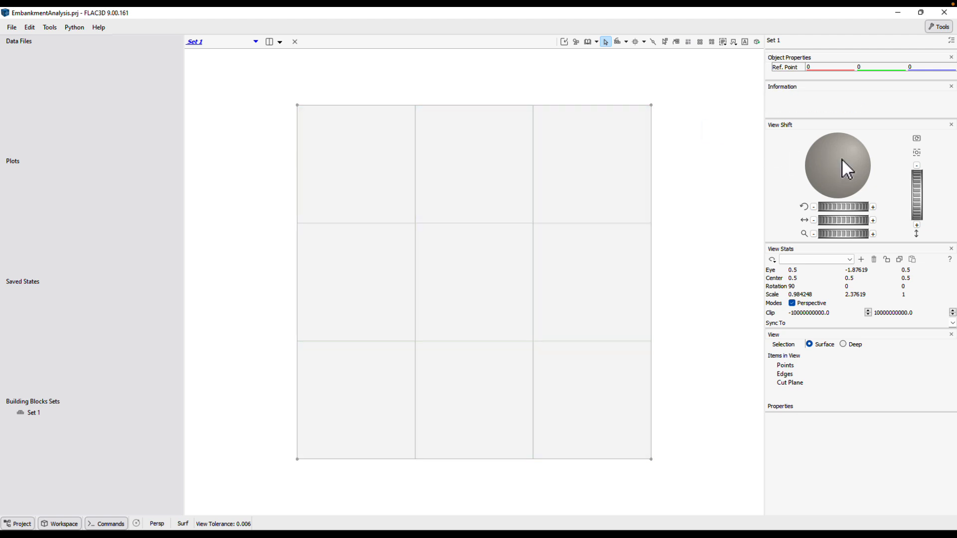
# Step: Move the initial block's positive-X end face to X = 325
pyautogui.moveTo(841, 158); pyautogui.dragTo(831, 160)
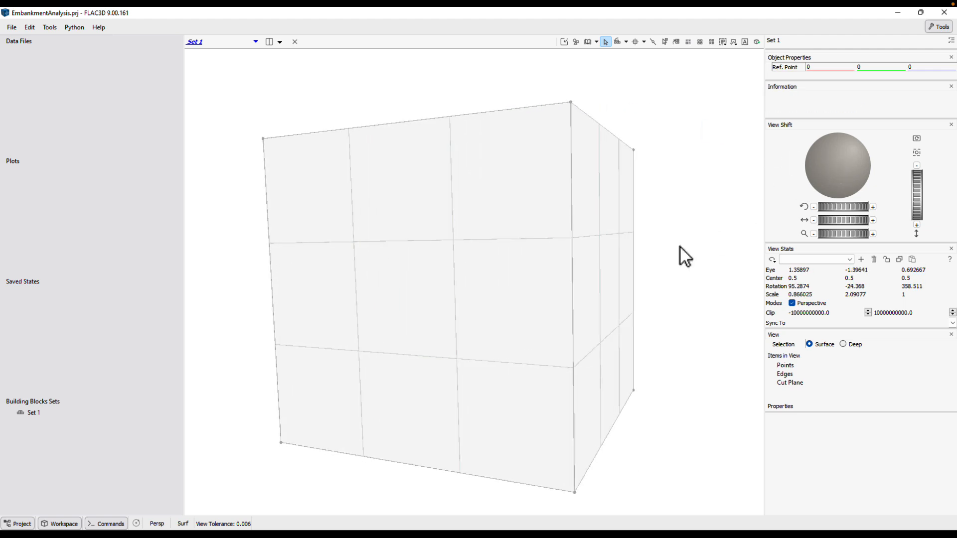
pyautogui.click(599, 280)
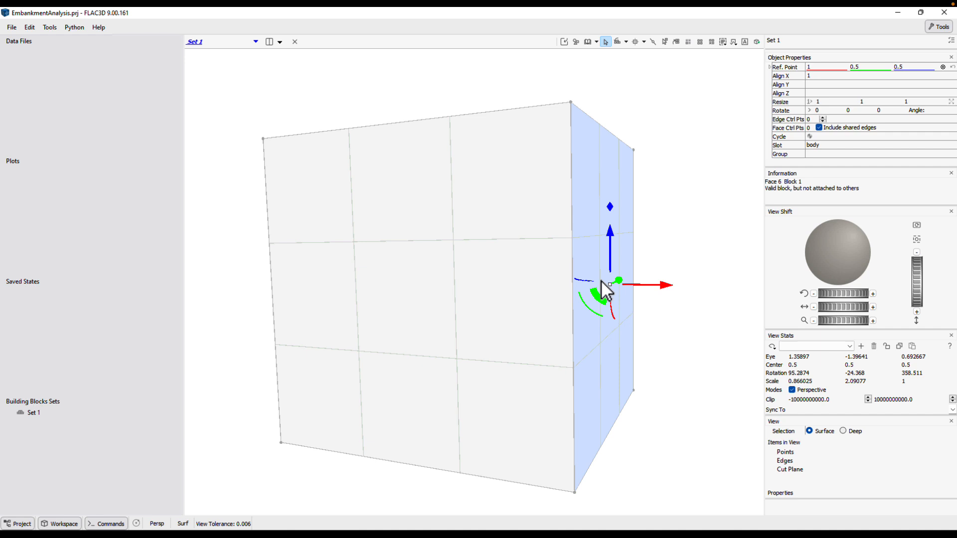
pyautogui.doubleClick(660, 288)
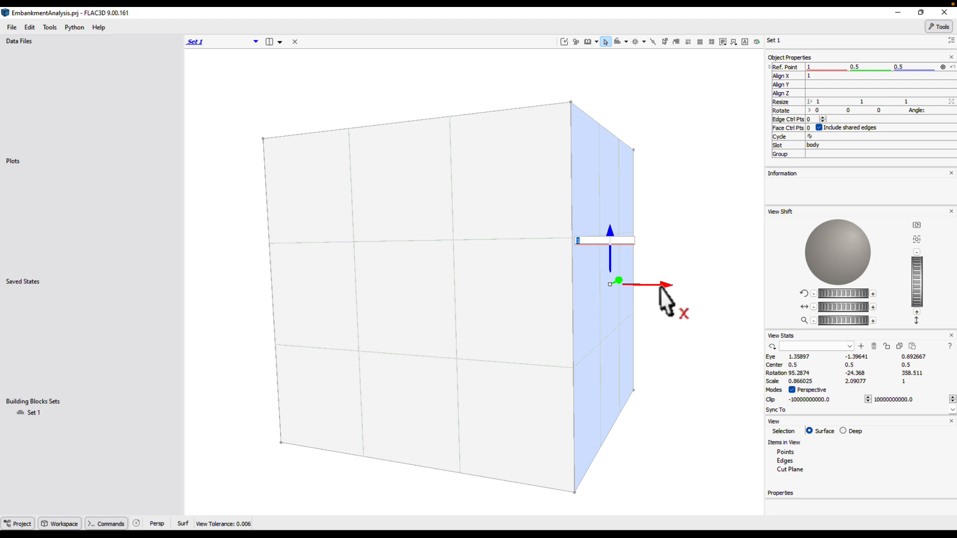
pyautogui.write('325')
pyautogui.press('Return')
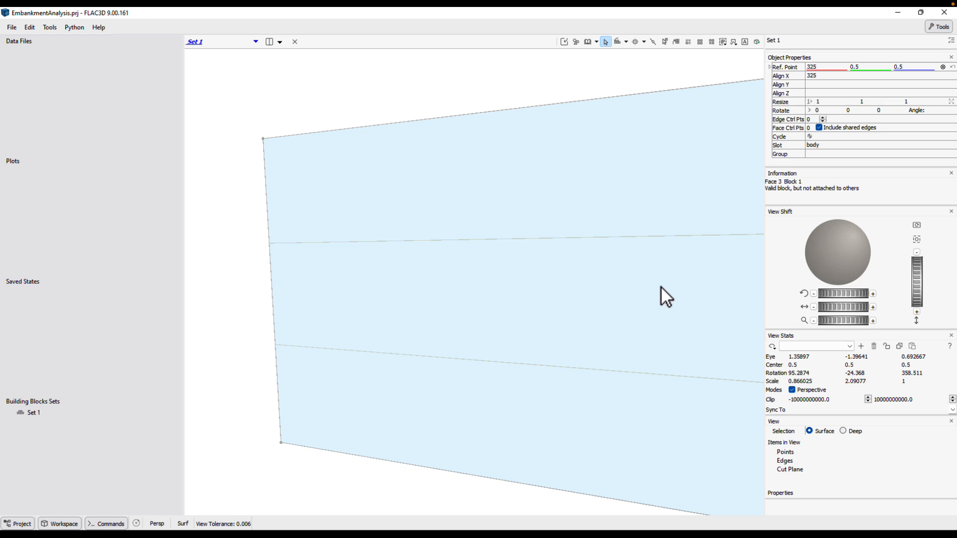
# Step: Move the block's long positive-Y side face to Y = 65
pyautogui.hotkey('ctrl', 'r')
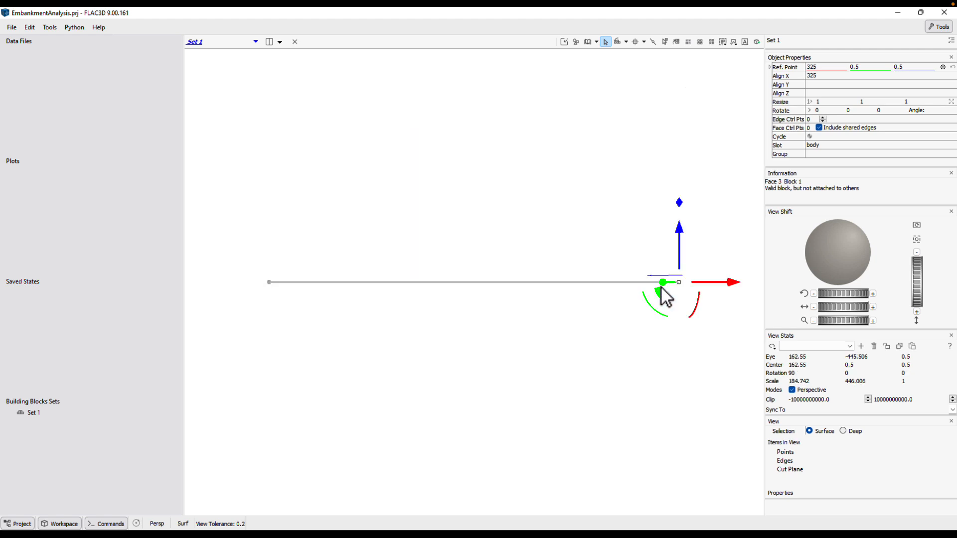
pyautogui.moveTo(815, 252)
pyautogui.mouseDown()
pyautogui.moveTo(832, 255)
pyautogui.moveTo(821, 264)
pyautogui.mouseUp()
pyautogui.scroll(10, 510, 303)
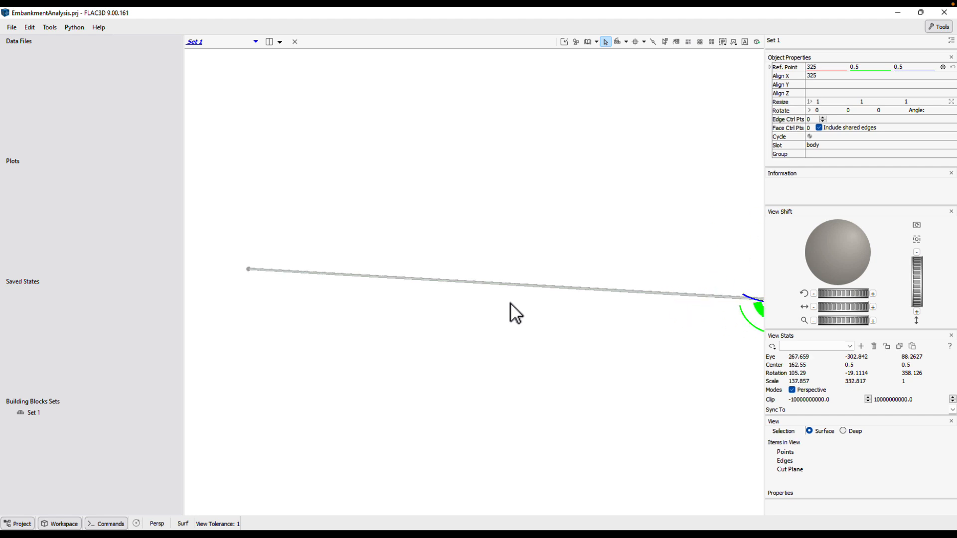
pyautogui.scroll(10, 560, 281)
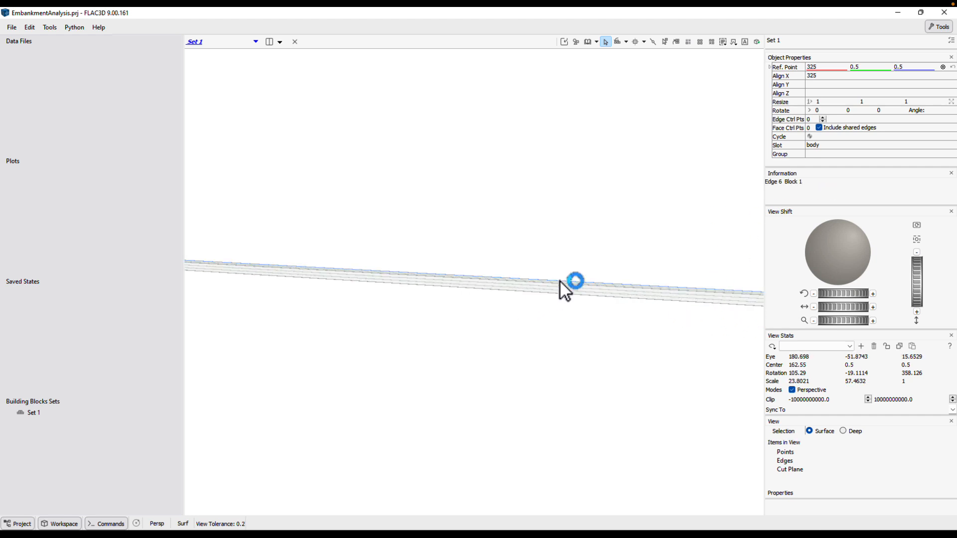
pyautogui.scroll(8, 560, 280)
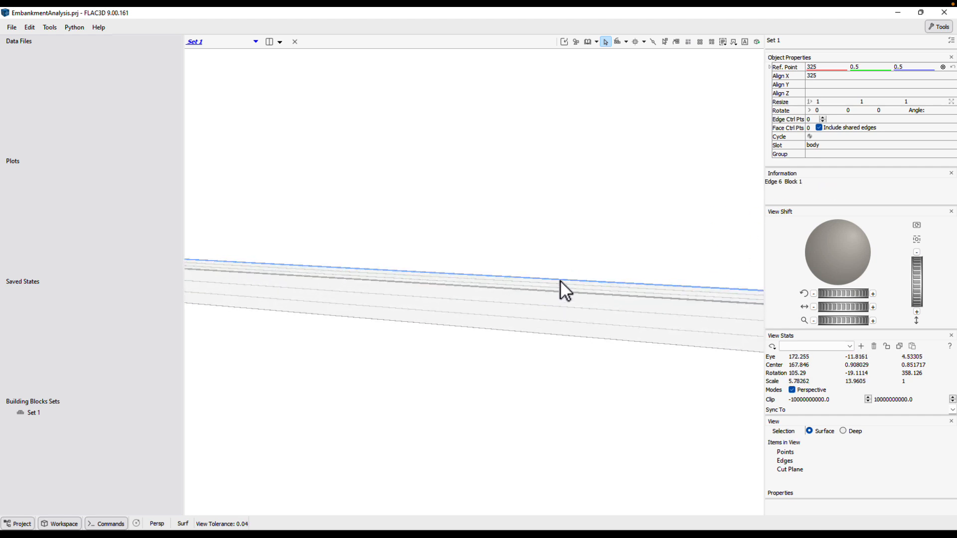
pyautogui.moveTo(839, 238); pyautogui.dragTo(806, 262)
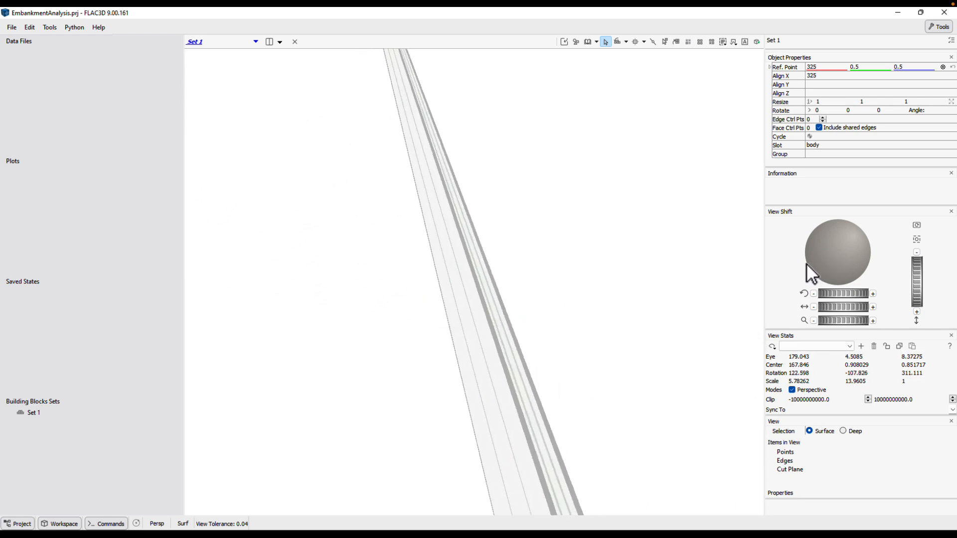
pyautogui.click(506, 342)
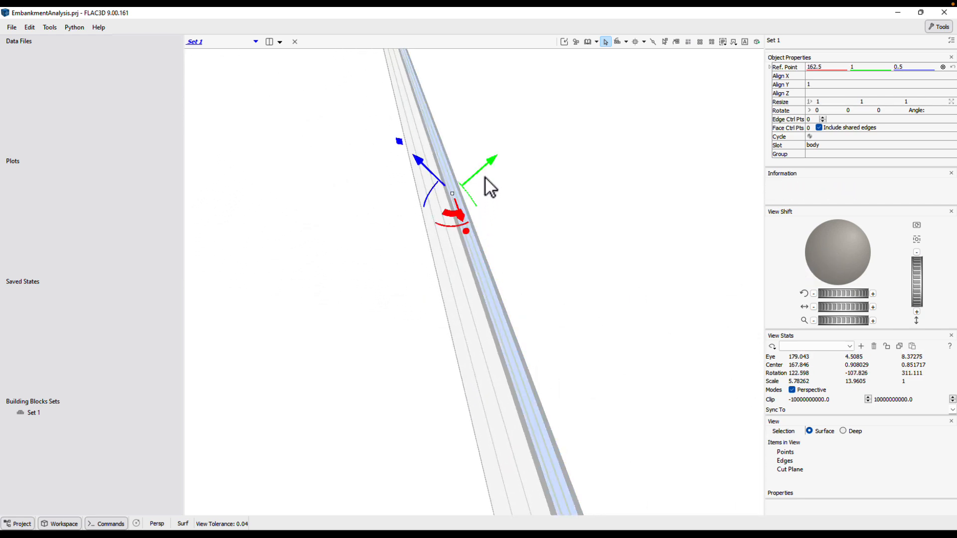
pyautogui.click(491, 163)
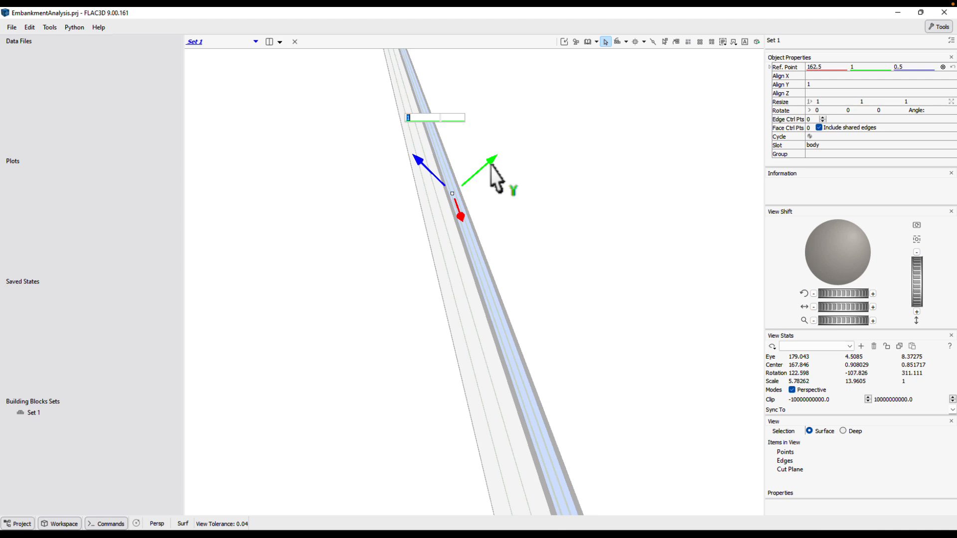
pyautogui.write('65')
pyautogui.press('Return')
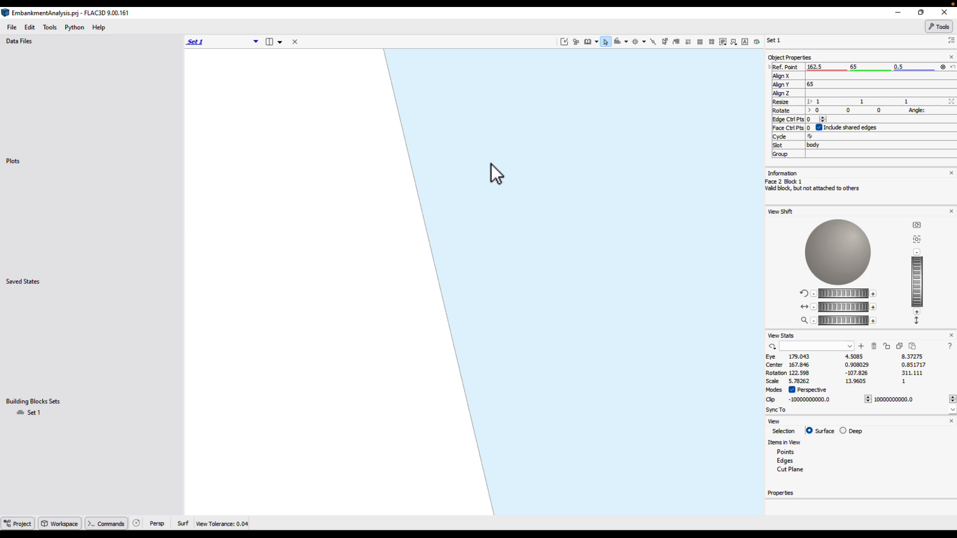
# Step: Move the block's bottom face down to Z = -20
pyautogui.hotkey('ctrl', 'r')
pyautogui.moveTo(838, 257); pyautogui.dragTo(822, 263)
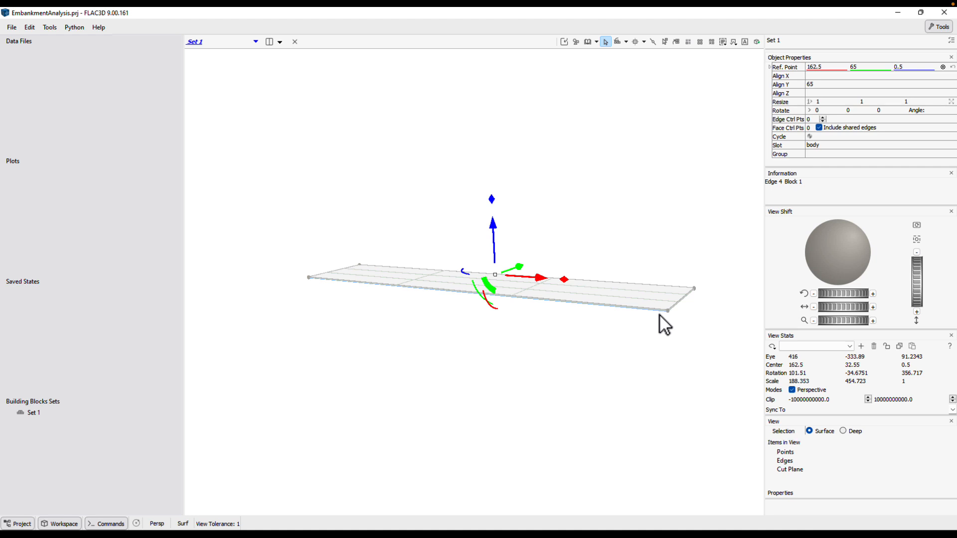
pyautogui.moveTo(839, 255); pyautogui.dragTo(842, 257)
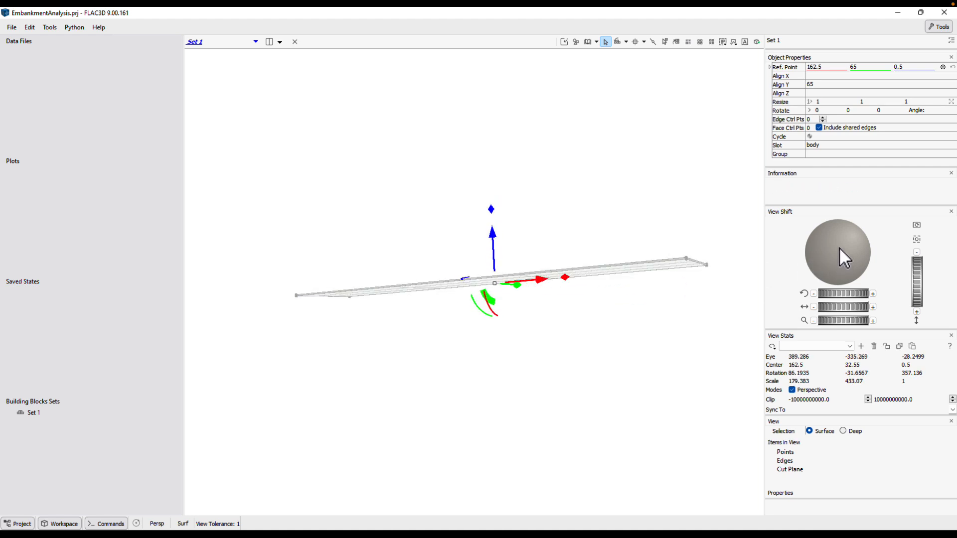
pyautogui.click(635, 263)
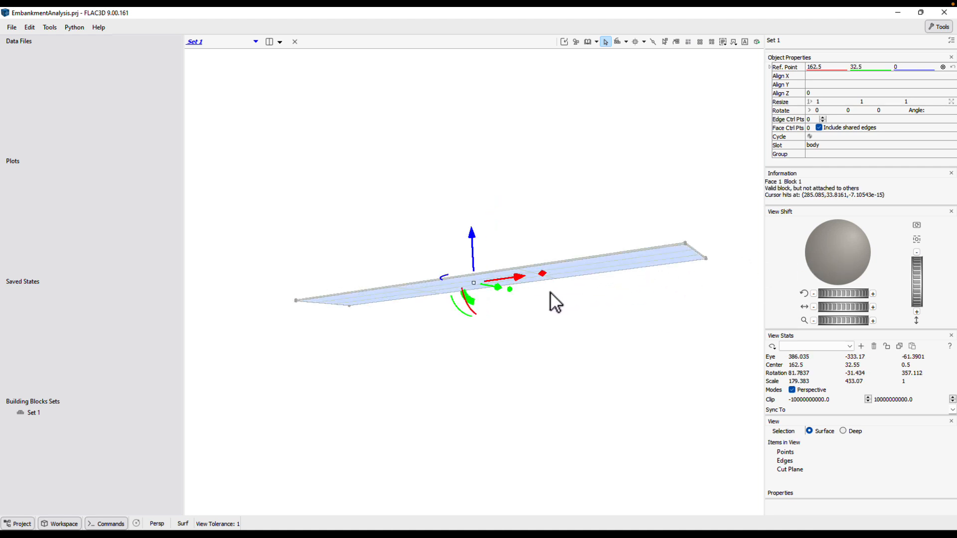
pyautogui.click(469, 234)
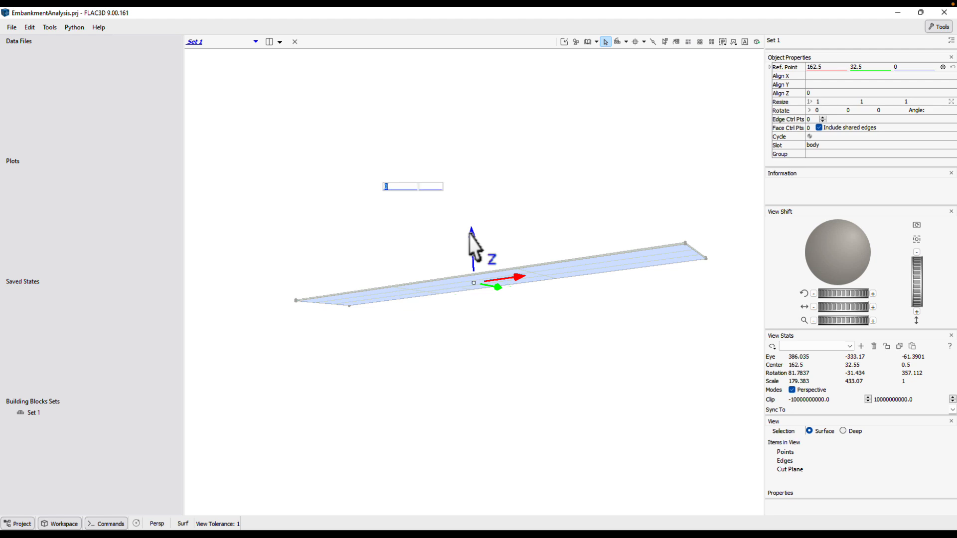
pyautogui.write('-20')
pyautogui.press('Return')
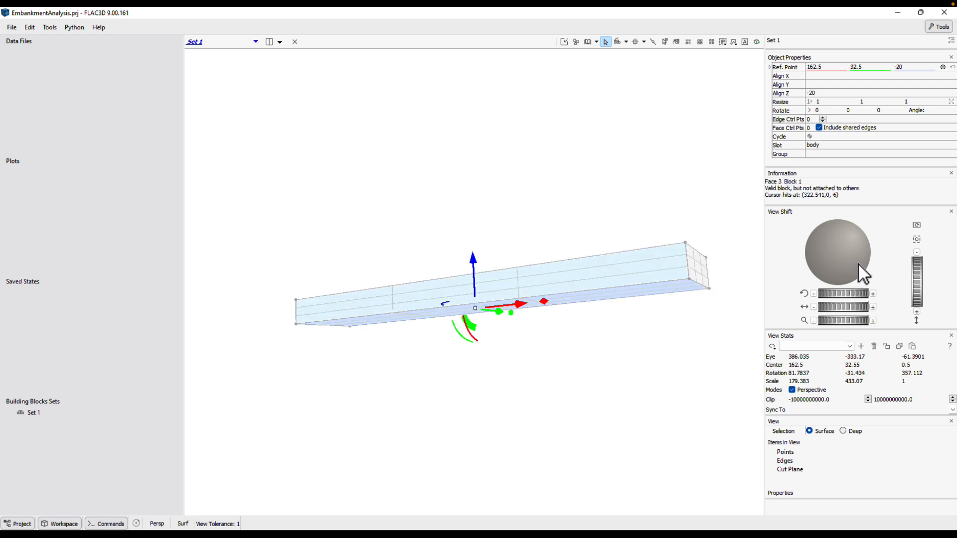
# Step: Move the block's top face to Z = 0 and clear the selection
pyautogui.moveTo(856, 262); pyautogui.dragTo(662, 277)
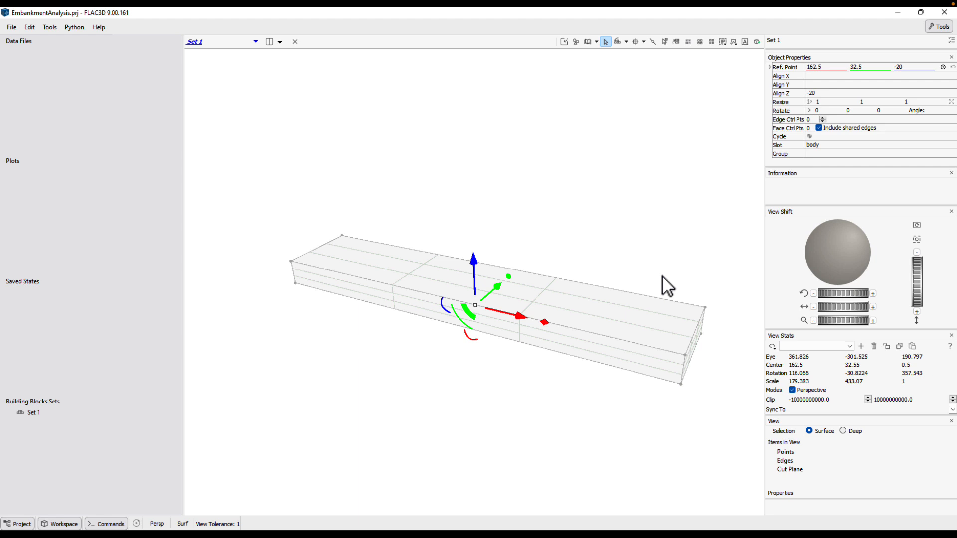
pyautogui.click(521, 294)
pyautogui.click(471, 245)
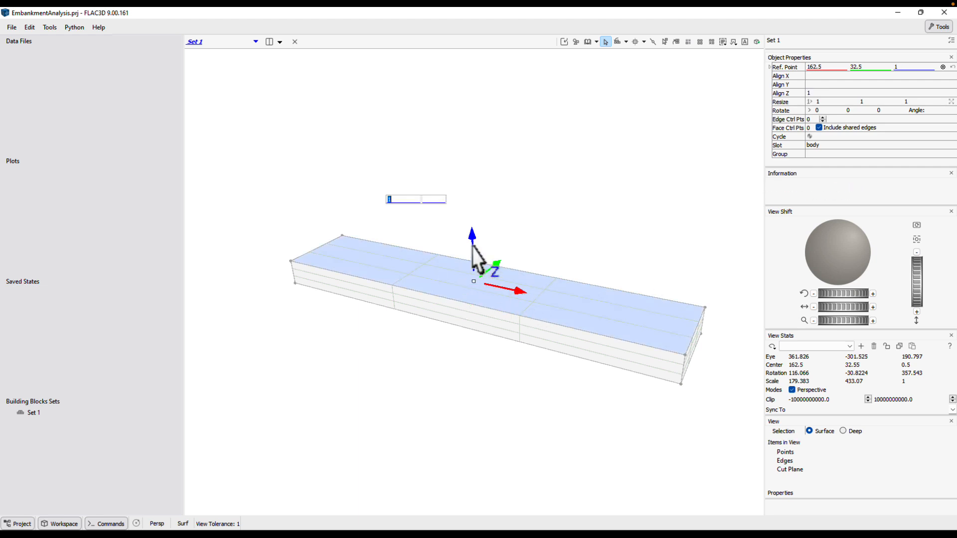
pyautogui.write('0')
pyautogui.press('Return')
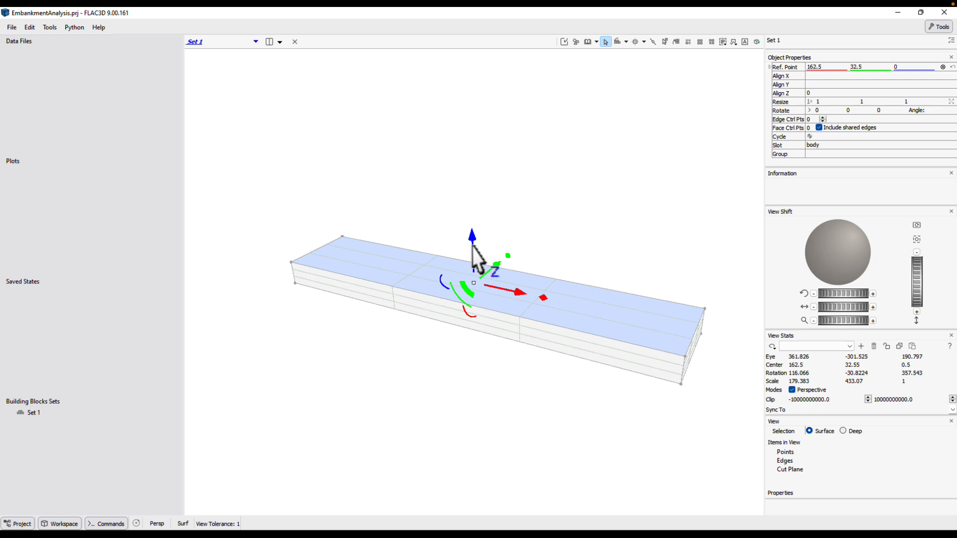
pyautogui.click(545, 180)
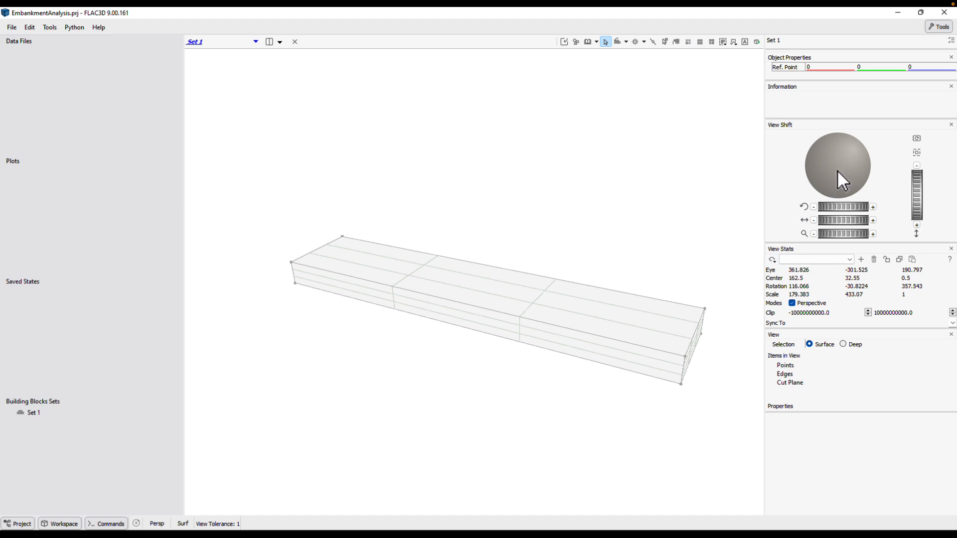
# Step: Create a layer of blocks 50 deep on the block's positive-X end face, keeping its shape
pyautogui.moveTo(837, 169); pyautogui.dragTo(832, 167)
pyautogui.click(682, 346)
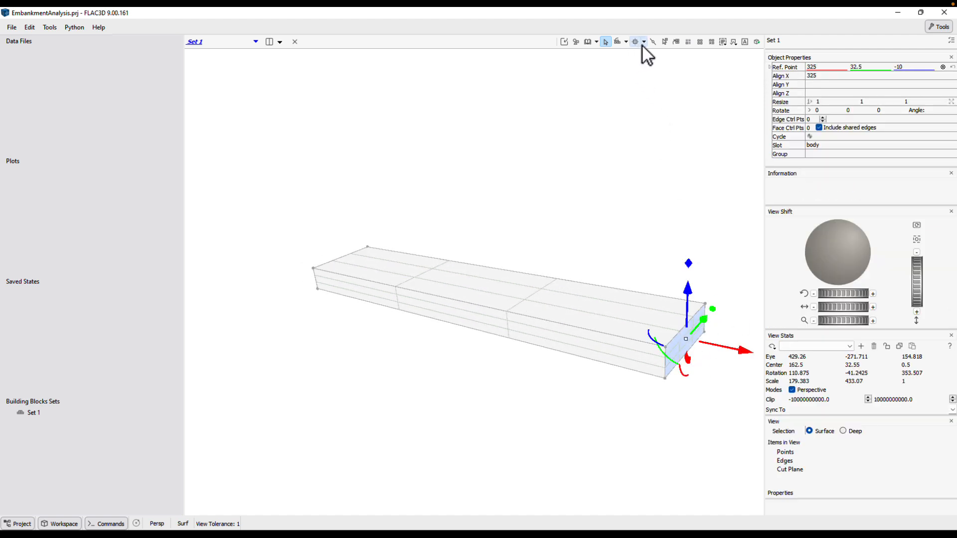
pyautogui.click(675, 43)
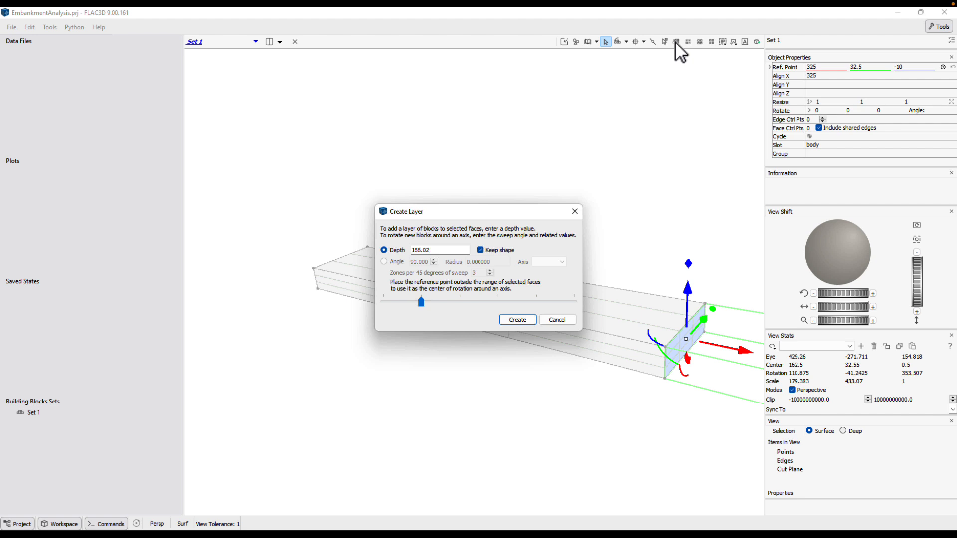
pyautogui.moveTo(434, 250); pyautogui.dragTo(402, 250)
pyautogui.write('50')
pyautogui.press('Return')
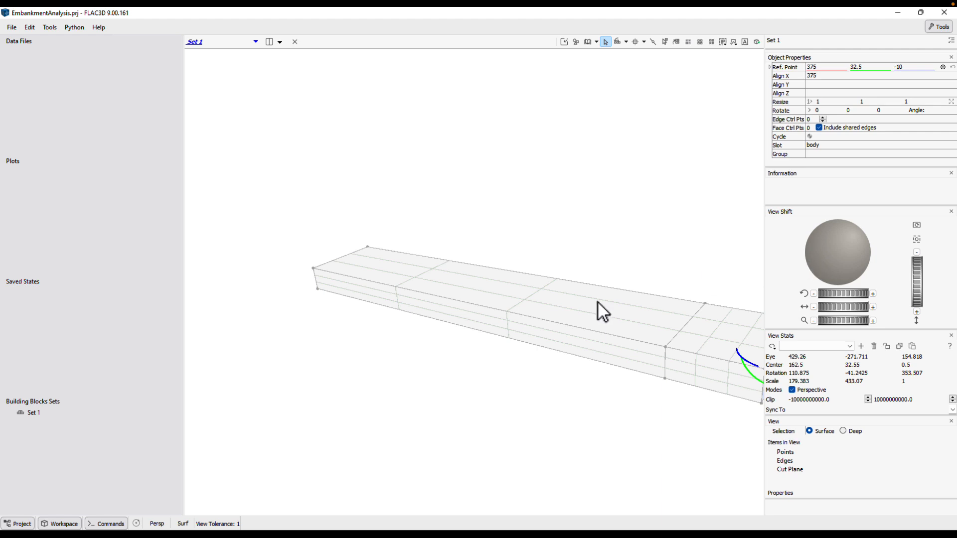
# Step: Create another layer of blocks 25 deep on the outer end face of the newly added block
pyautogui.scroll(-2, 551, 361)
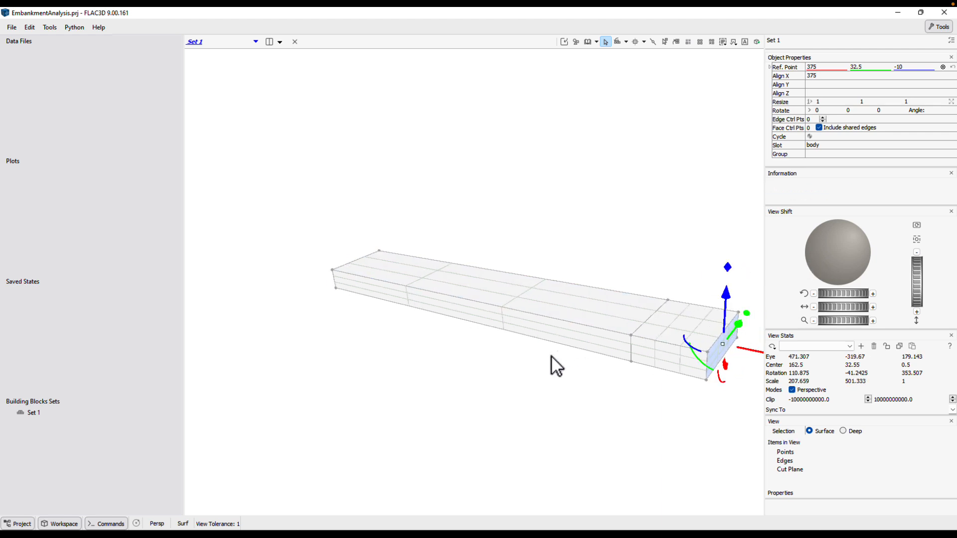
pyautogui.click(677, 45)
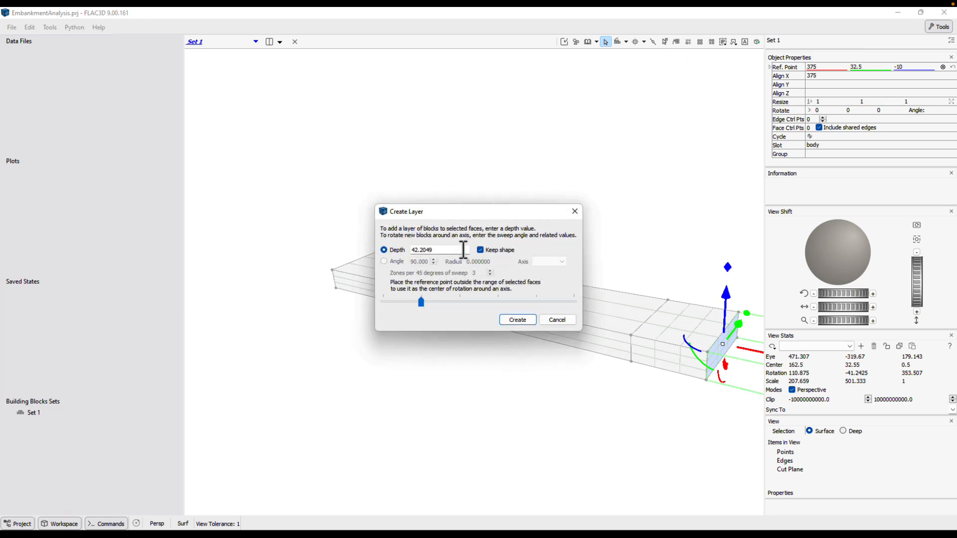
pyautogui.moveTo(466, 250); pyautogui.dragTo(394, 246)
pyautogui.write('25')
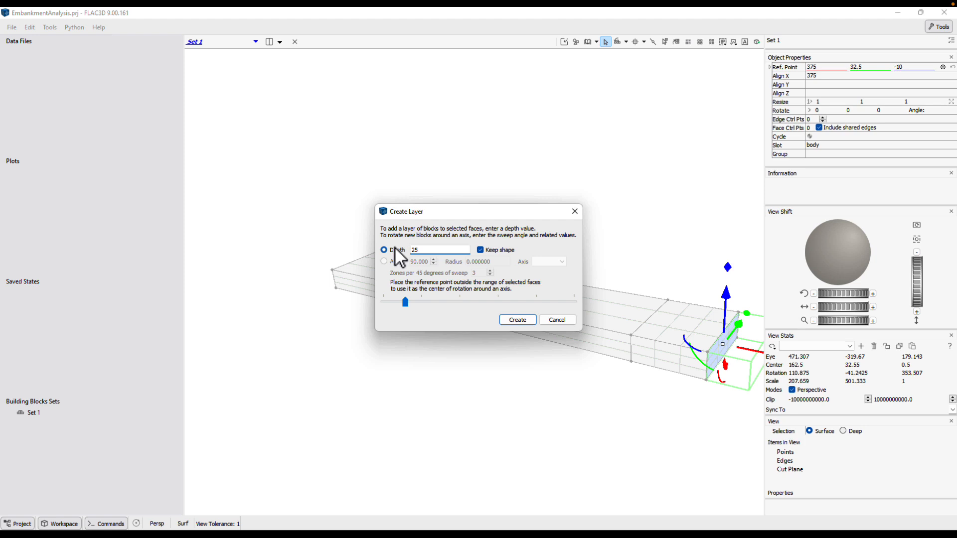
pyautogui.press('Return')
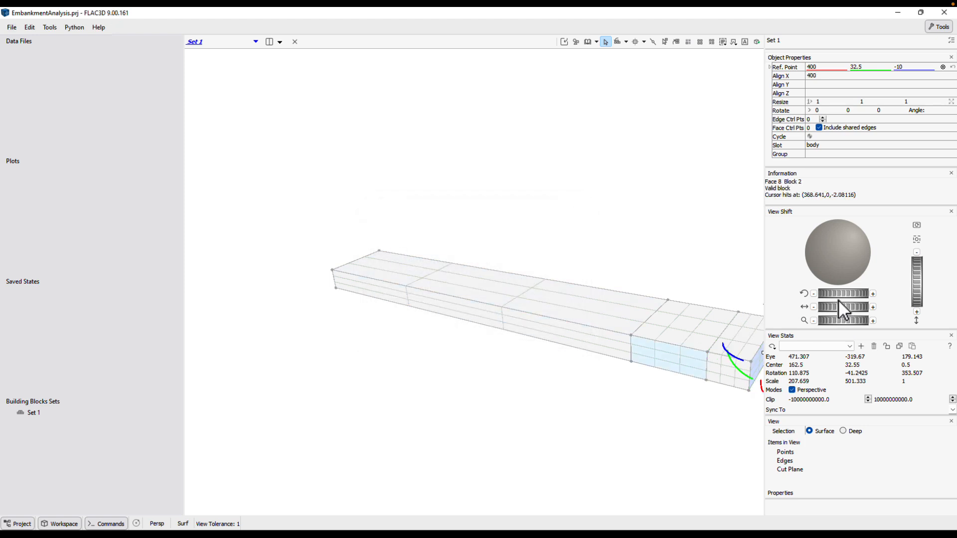
# Step: Create a layer of blocks 40 deep on the original block's opposite end face at X = 0
pyautogui.moveTo(824, 250); pyautogui.dragTo(858, 263)
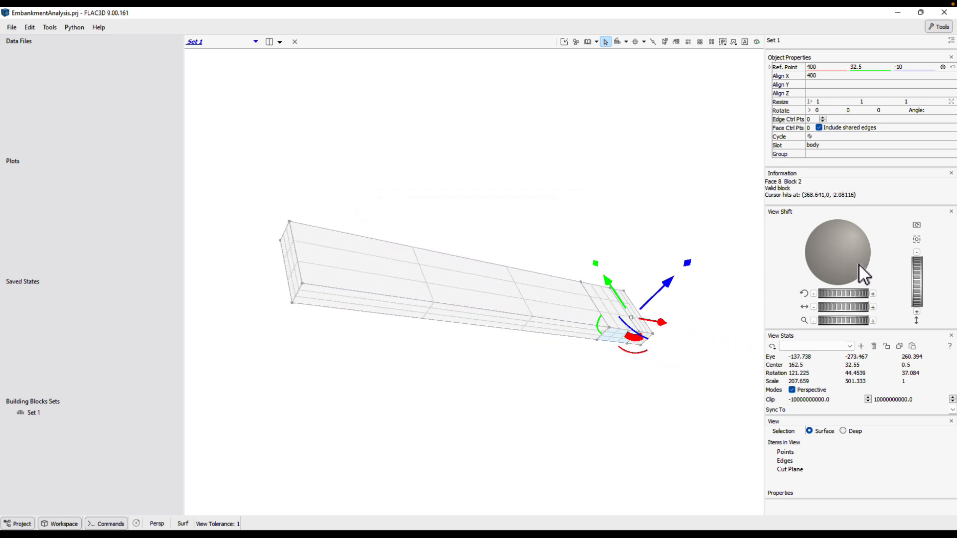
pyautogui.click(294, 265)
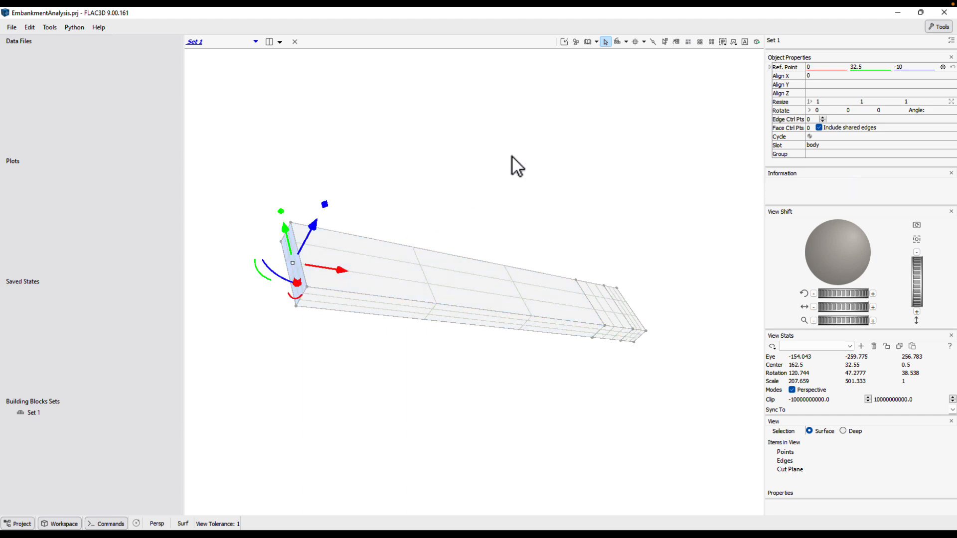
pyautogui.click(677, 42)
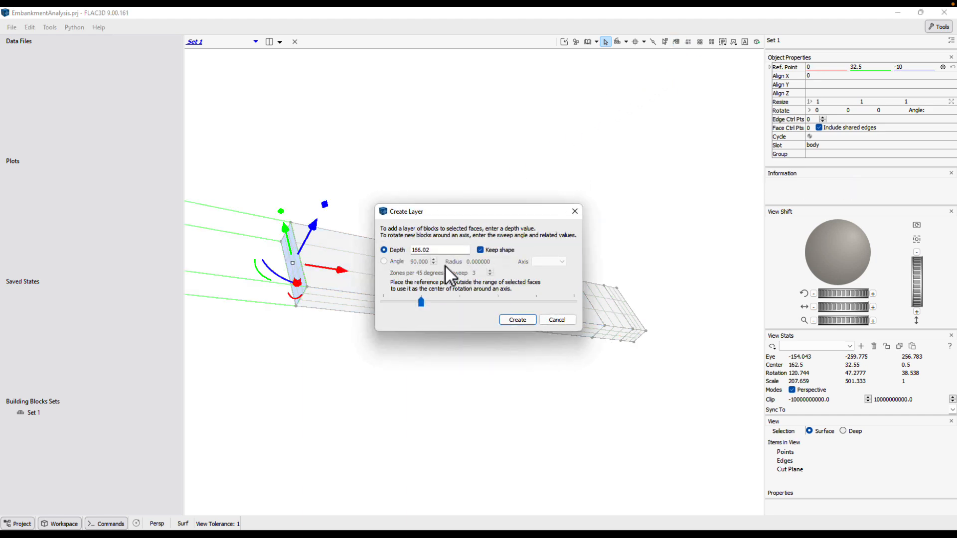
pyautogui.moveTo(445, 252); pyautogui.dragTo(408, 251)
pyautogui.write('40')
pyautogui.press('Return')
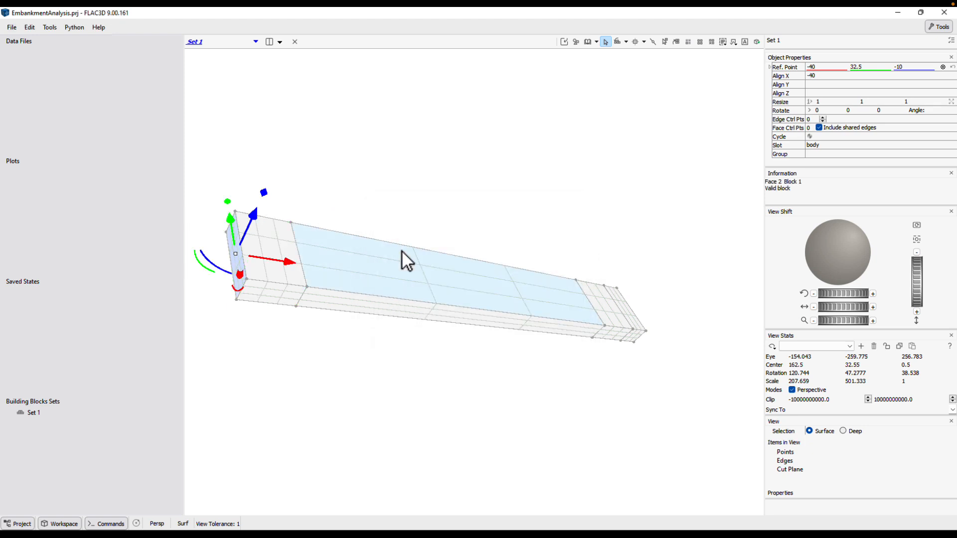
pyautogui.moveTo(835, 259); pyautogui.dragTo(821, 252)
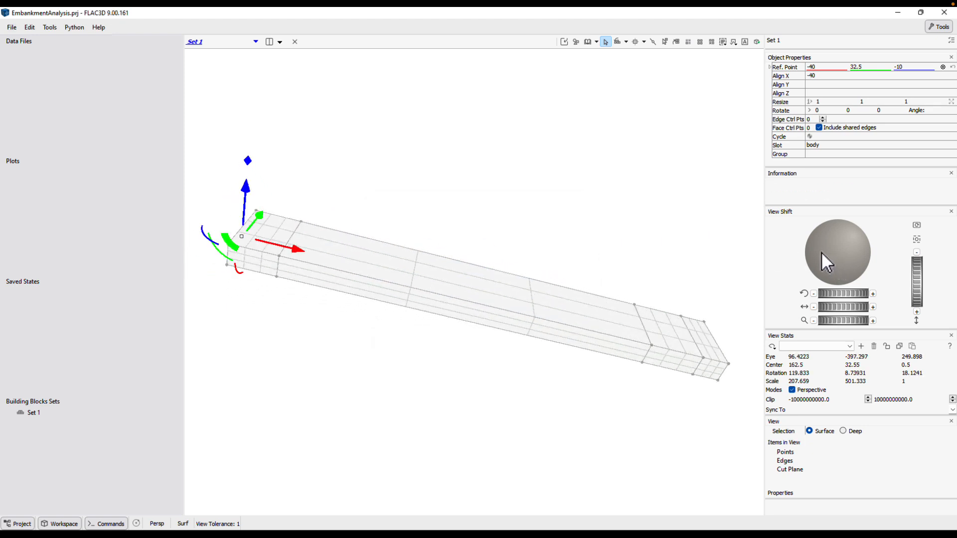
# Step: Create a layer of blocks 80 deep on all four side faces at Y = 0, keeping their shape
pyautogui.click(696, 368)
pyautogui.keyDown('ctrl'); pyautogui.click(672, 363); pyautogui.keyUp('ctrl')
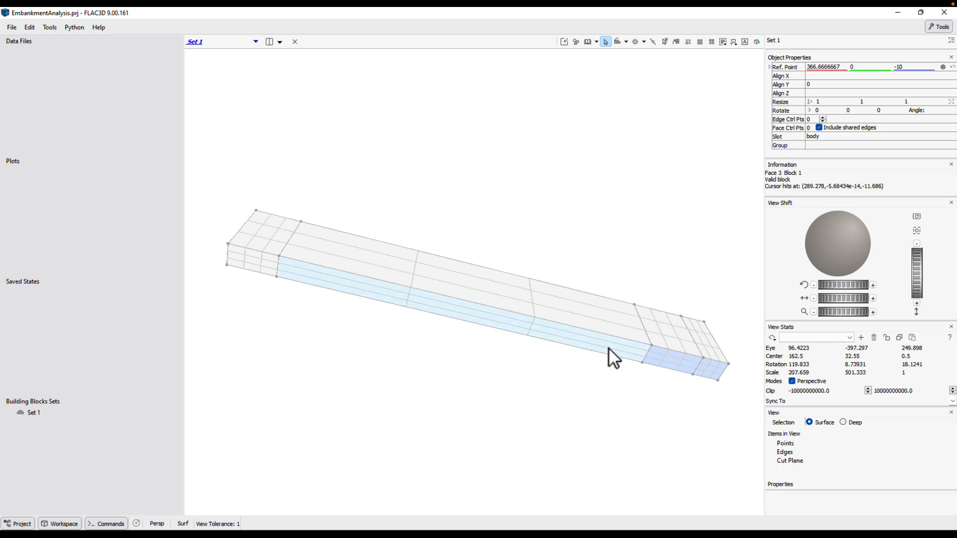
pyautogui.keyDown('ctrl'); pyautogui.click(608, 348); pyautogui.keyUp('ctrl')
pyautogui.keyDown('ctrl'); pyautogui.click(263, 264); pyautogui.keyUp('ctrl')
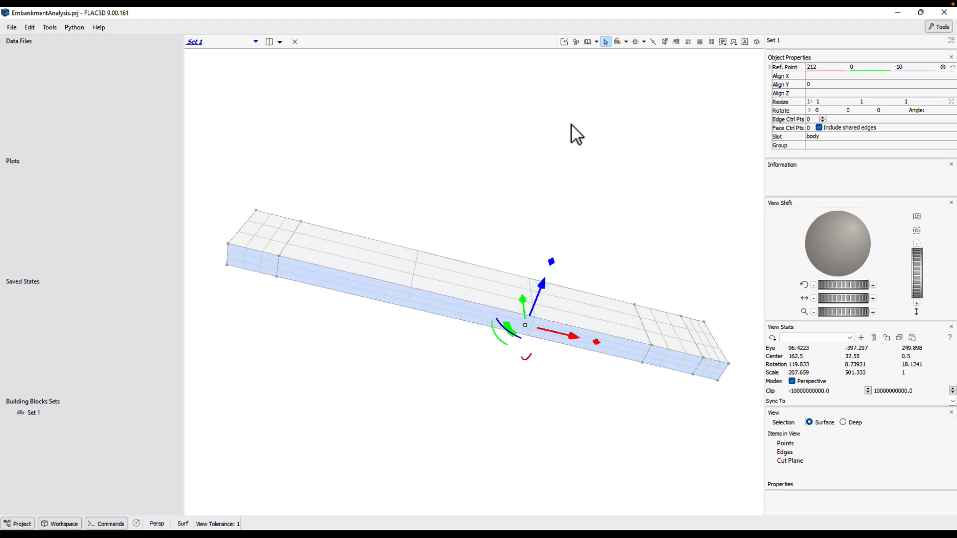
pyautogui.click(673, 43)
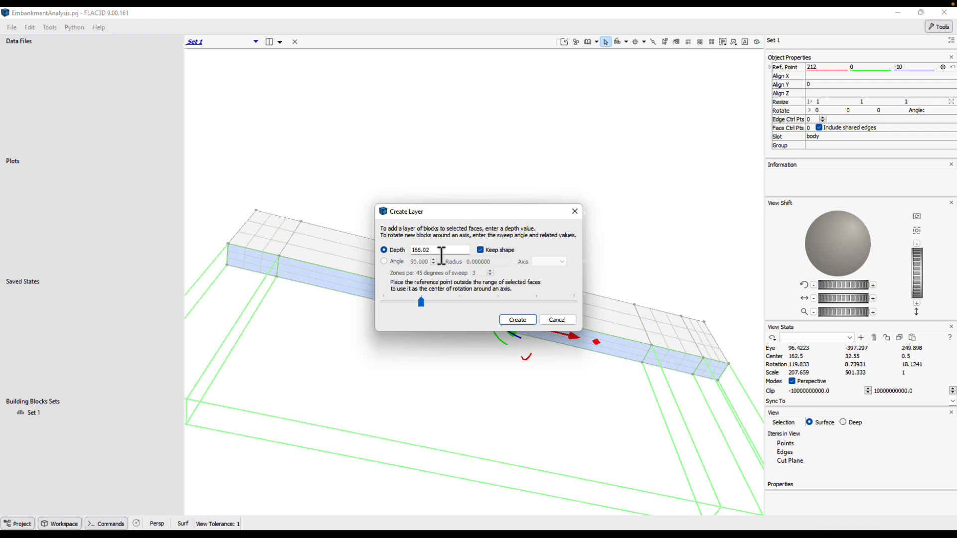
pyautogui.moveTo(438, 251); pyautogui.dragTo(382, 251)
pyautogui.write('-80')
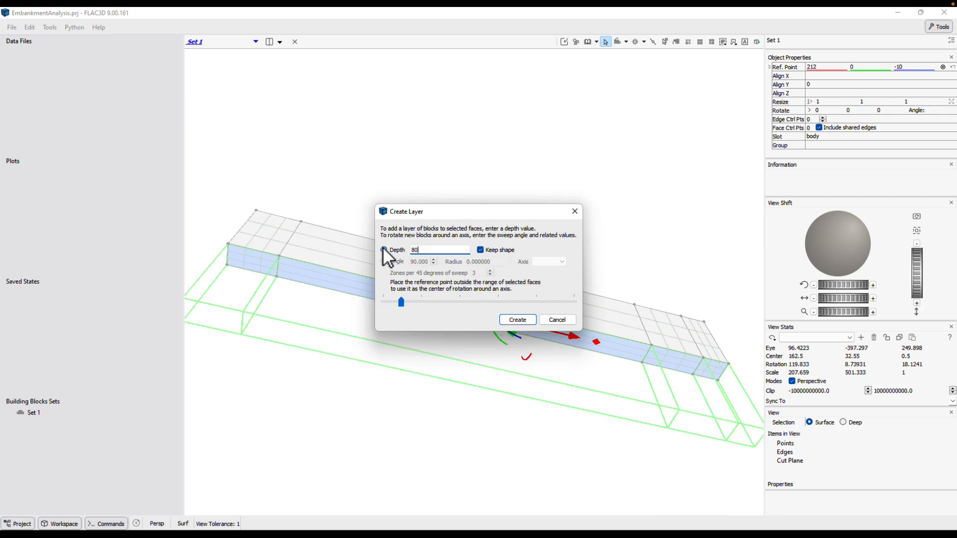
pyautogui.press('Return')
# Step: Create a layer of blocks 80 deep on all four opposite side faces at Y = 65, keeping their shape
pyautogui.moveTo(853, 247); pyautogui.dragTo(788, 247)
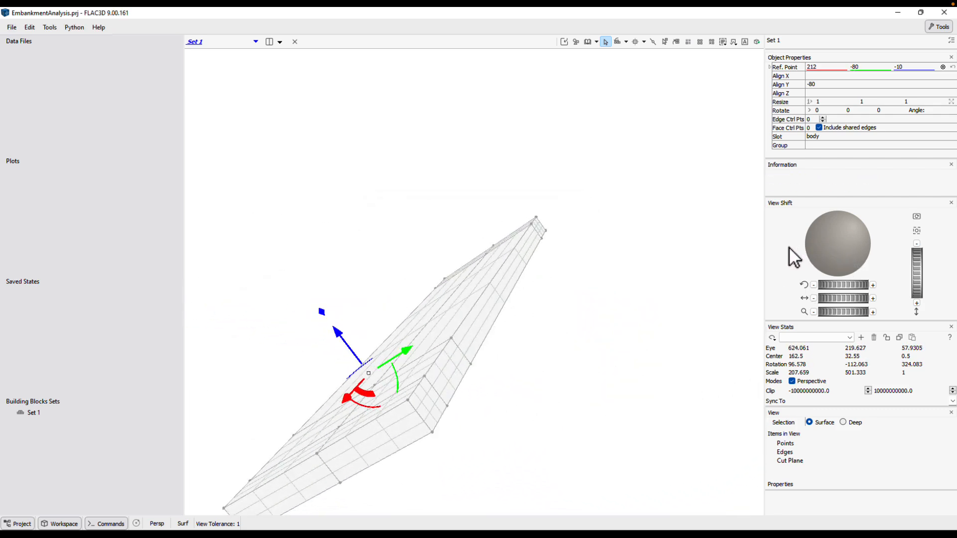
pyautogui.click(520, 257)
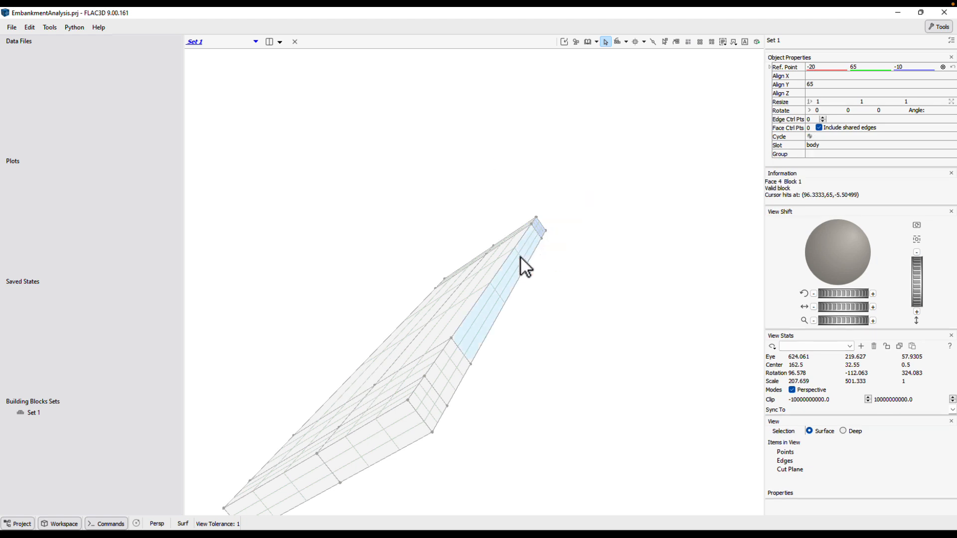
pyautogui.keyDown('ctrl'); pyautogui.click(440, 367); pyautogui.keyUp('ctrl')
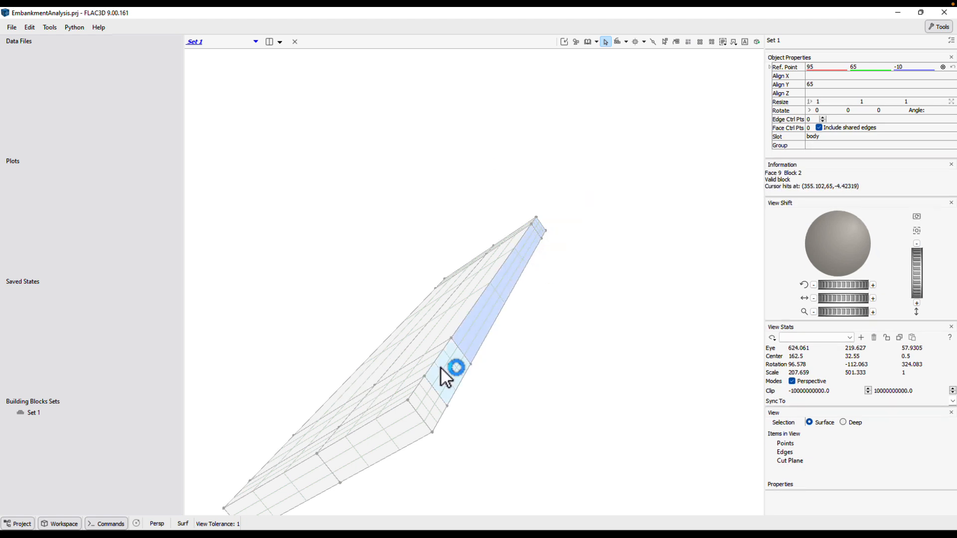
pyautogui.keyDown('ctrl'); pyautogui.click(427, 410); pyautogui.keyUp('ctrl')
pyautogui.click(676, 42)
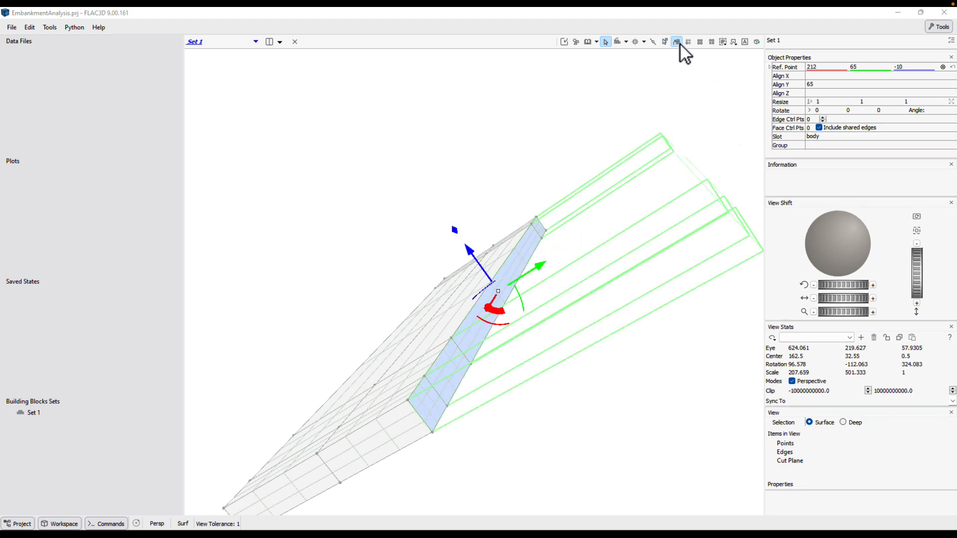
pyautogui.moveTo(437, 250); pyautogui.dragTo(392, 246)
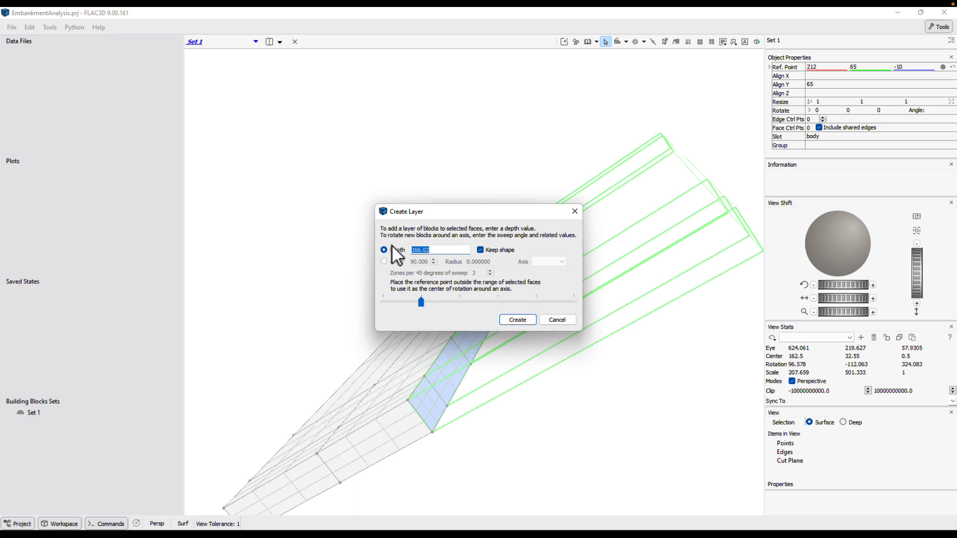
pyautogui.write('80')
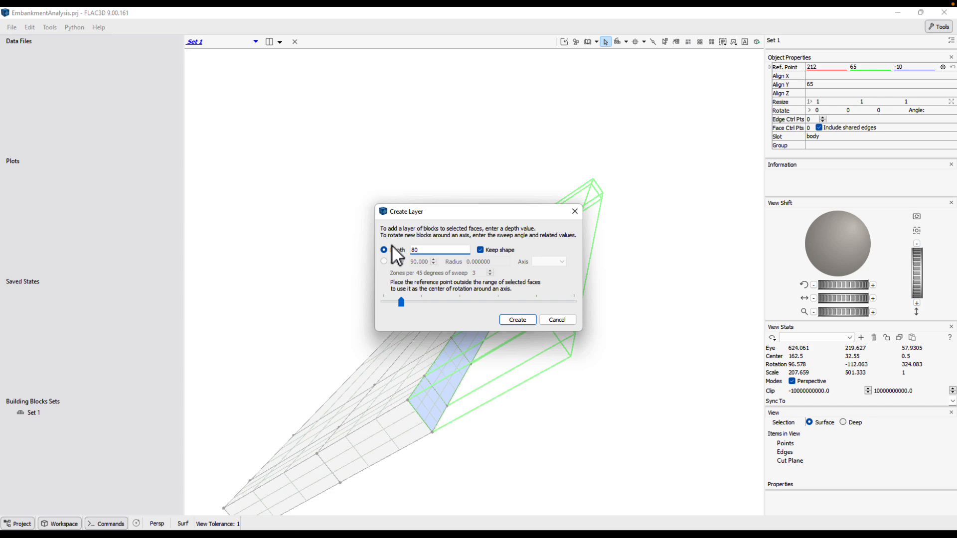
pyautogui.press('Return')
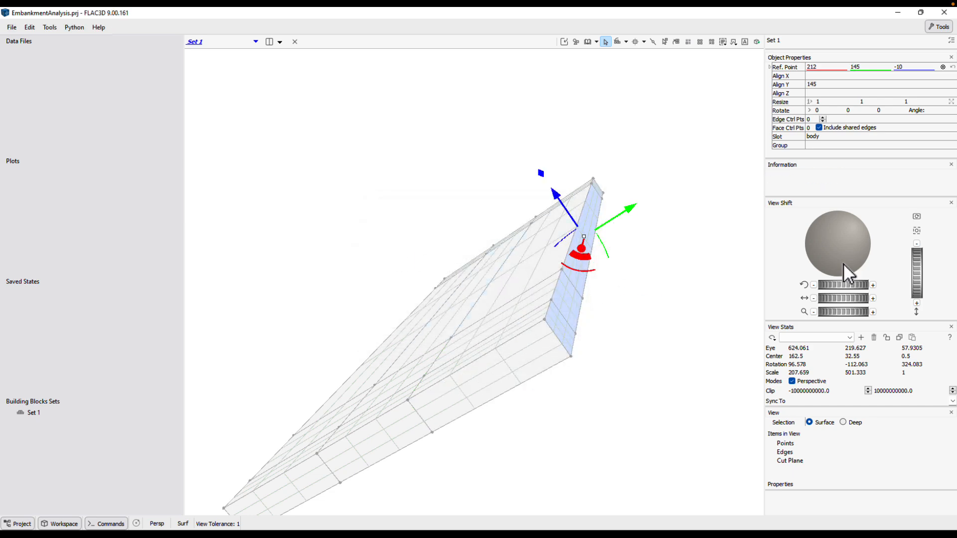
# Step: Create a layer of blocks 65 deep on the top faces of both outer side strips, leaving out the central strip, and clear the selection
pyautogui.moveTo(844, 265); pyautogui.dragTo(878, 247)
pyautogui.scroll(-3, 659, 344)
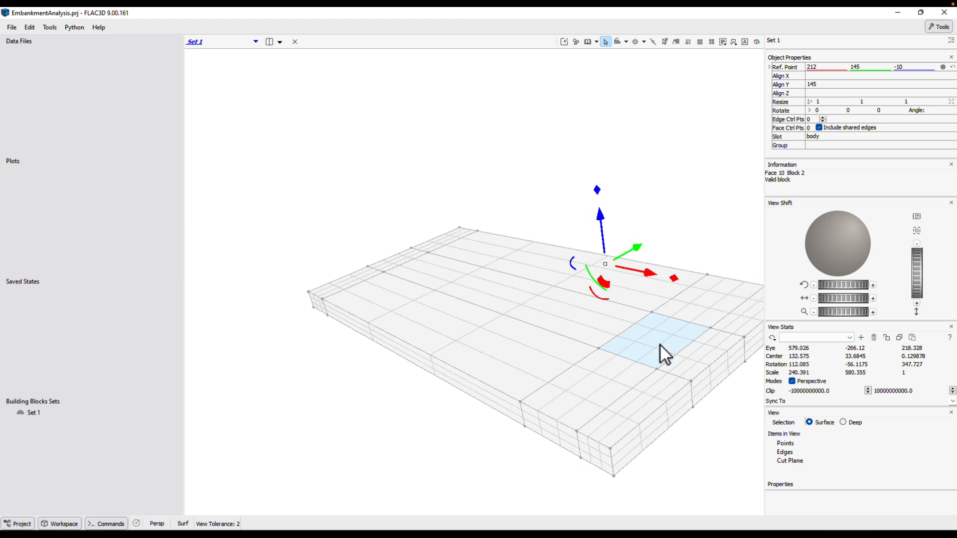
pyautogui.scroll(-2, 659, 343)
pyautogui.keyDown('ctrl'); pyautogui.click(676, 302); pyautogui.keyUp('ctrl')
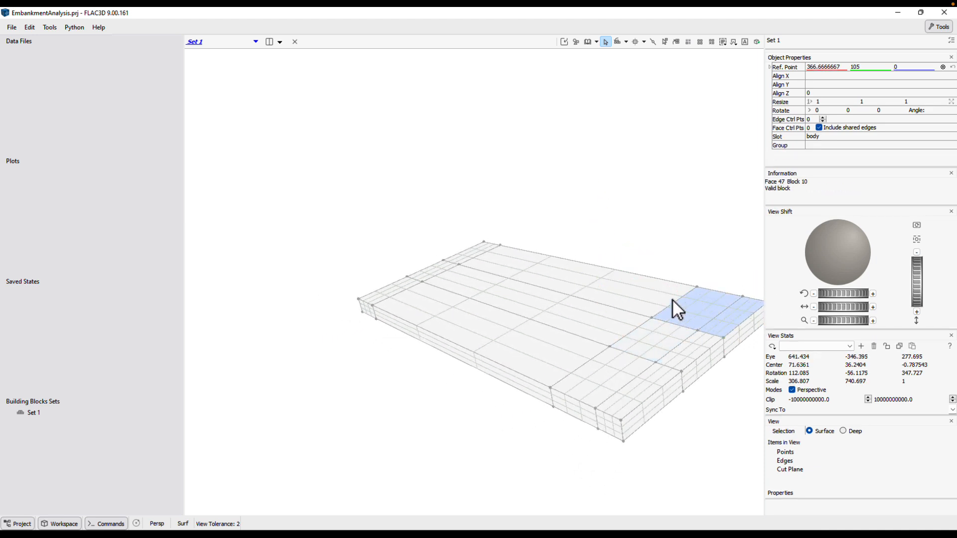
pyautogui.keyDown('ctrl'); pyautogui.click(563, 269); pyautogui.keyUp('ctrl')
pyautogui.keyDown('ctrl'); pyautogui.click(478, 250); pyautogui.keyUp('ctrl')
pyautogui.keyDown('ctrl'); pyautogui.click(400, 289); pyautogui.keyUp('ctrl')
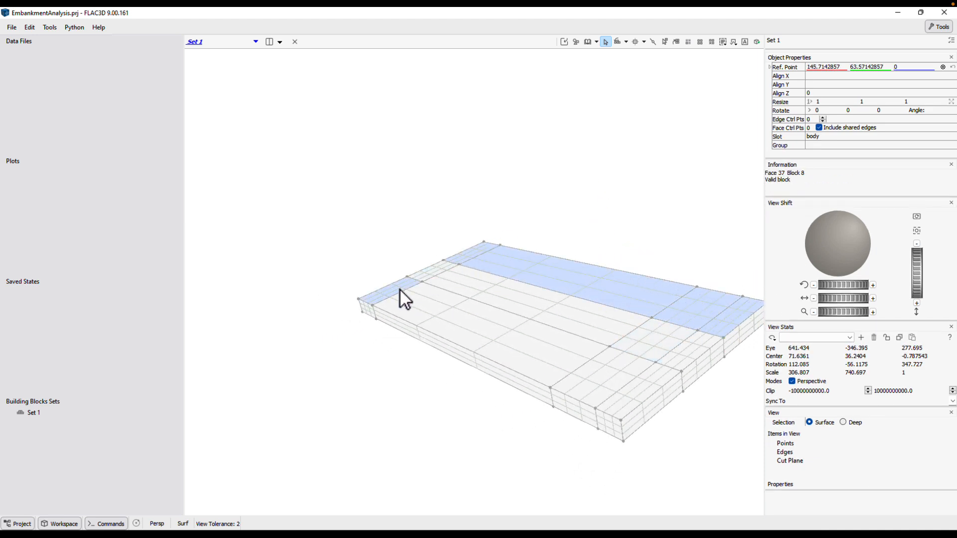
pyautogui.keyDown('ctrl'); pyautogui.click(432, 324); pyautogui.keyUp('ctrl')
pyautogui.keyDown('ctrl'); pyautogui.click(593, 395); pyautogui.keyUp('ctrl')
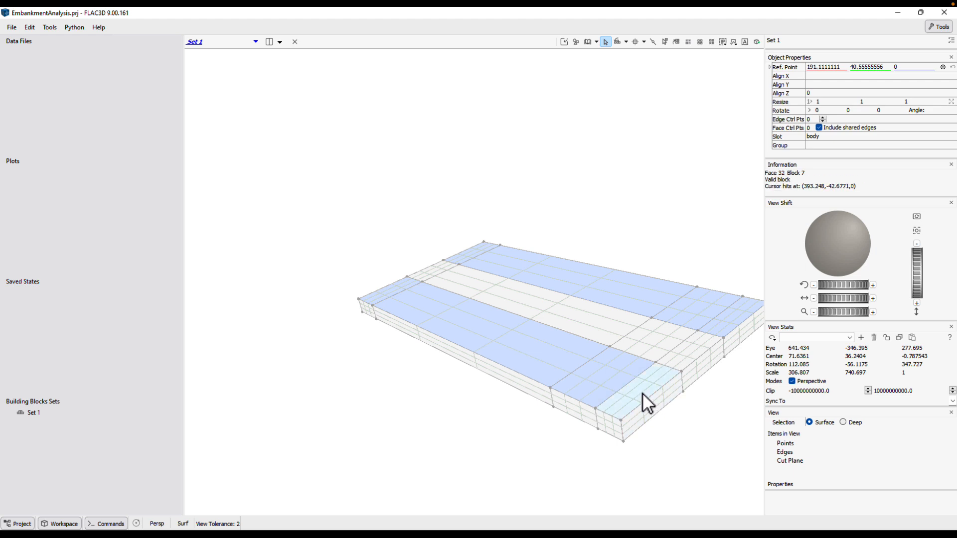
pyautogui.keyDown('ctrl'); pyautogui.click(641, 393); pyautogui.keyUp('ctrl')
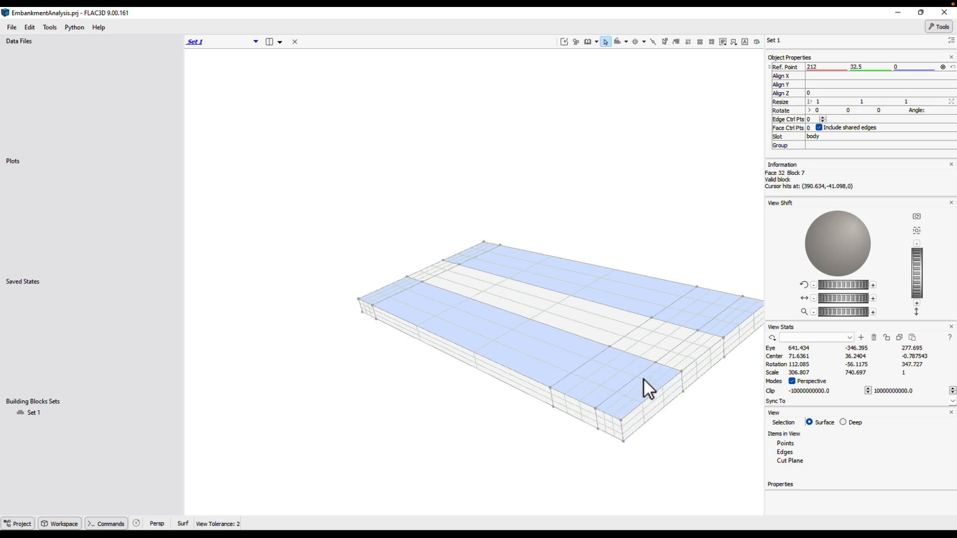
pyautogui.click(676, 42)
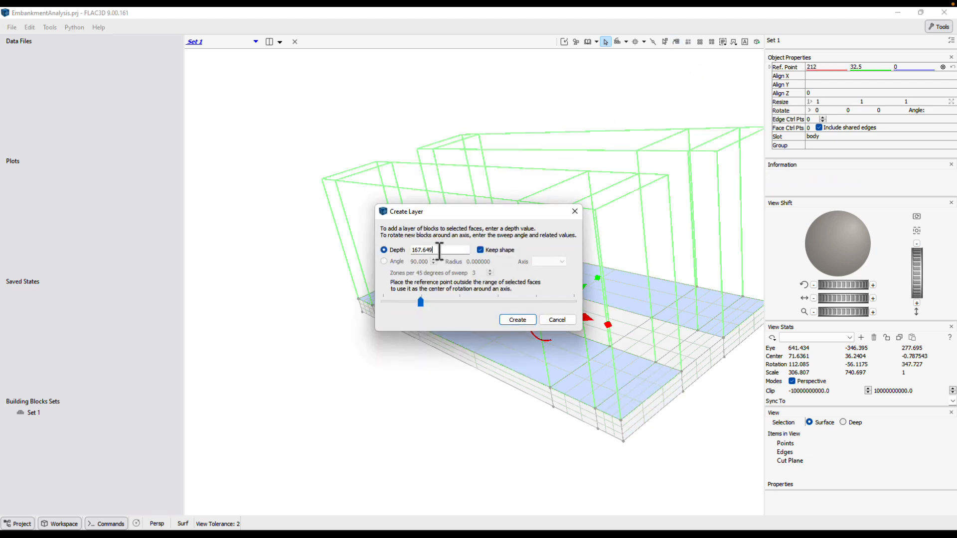
pyautogui.click(384, 250)
pyautogui.write('65')
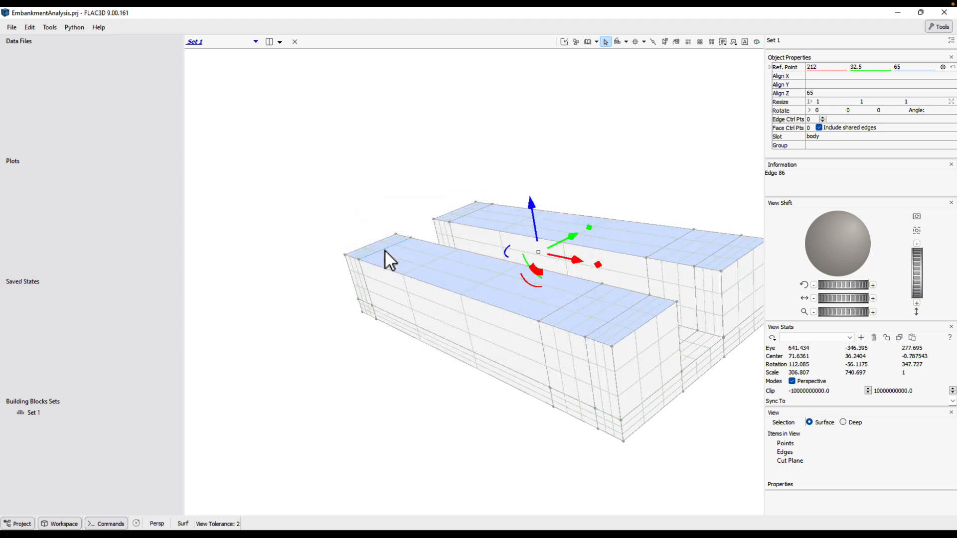
pyautogui.click(337, 199)
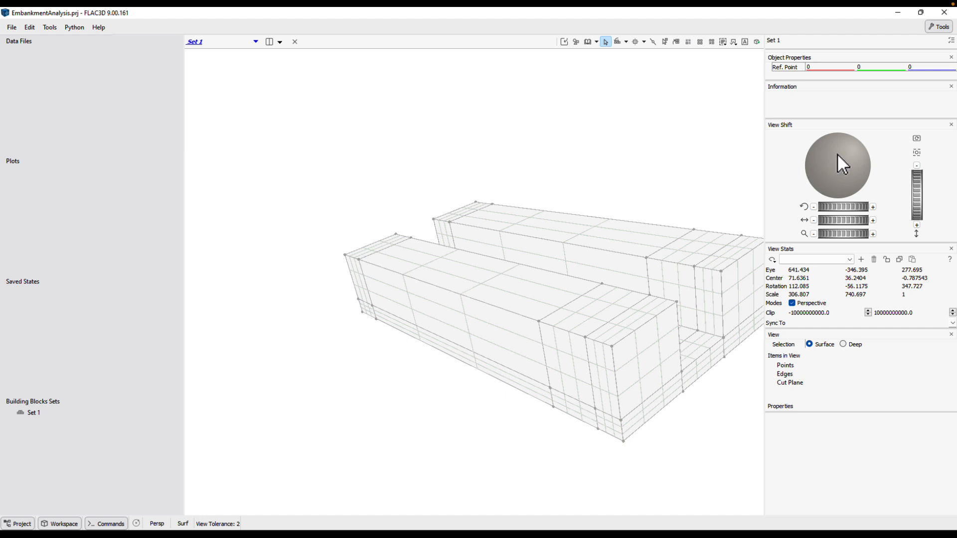
# Step: Move the inner top edges of the raised positive-Y side to Y = 130, sloping its inner wall
pyautogui.moveTo(835, 155); pyautogui.dragTo(834, 161)
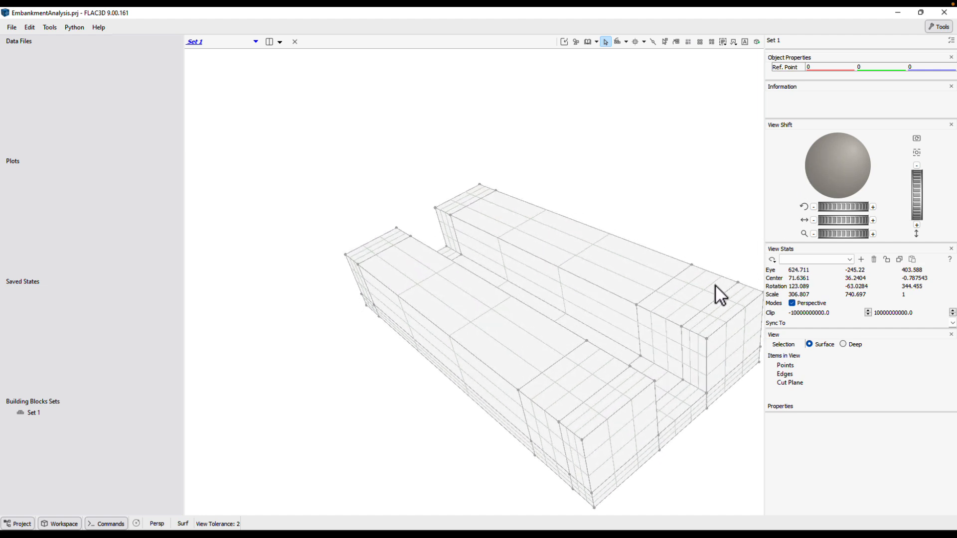
pyautogui.click(695, 334)
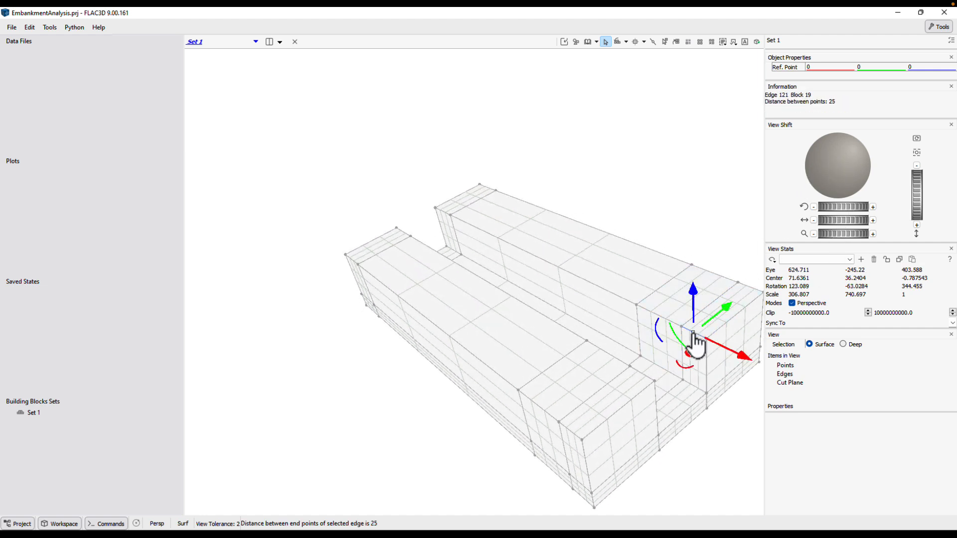
pyautogui.keyDown('ctrl'); pyautogui.click(652, 313); pyautogui.keyUp('ctrl')
pyautogui.keyDown('ctrl'); pyautogui.click(617, 295); pyautogui.keyUp('ctrl')
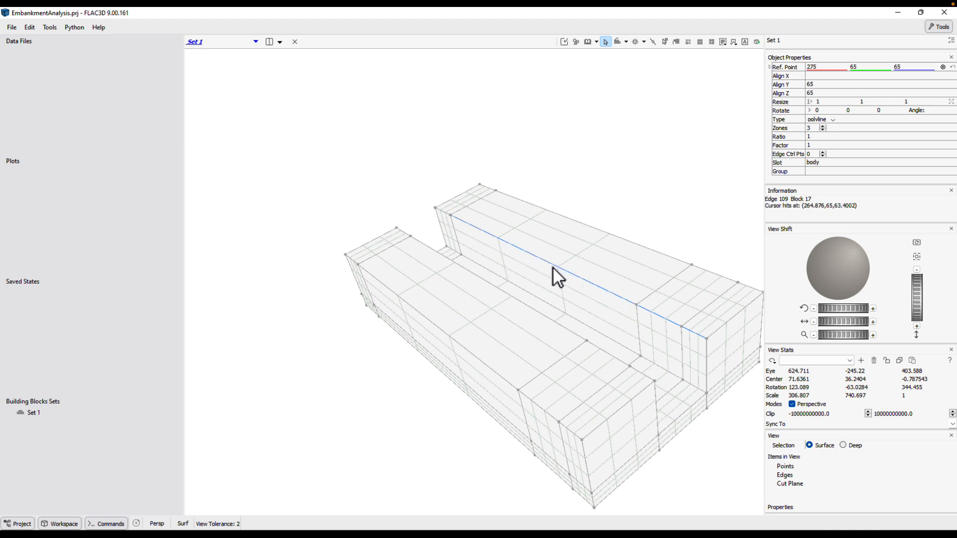
pyautogui.keyDown('ctrl'); pyautogui.click(443, 212); pyautogui.keyUp('ctrl')
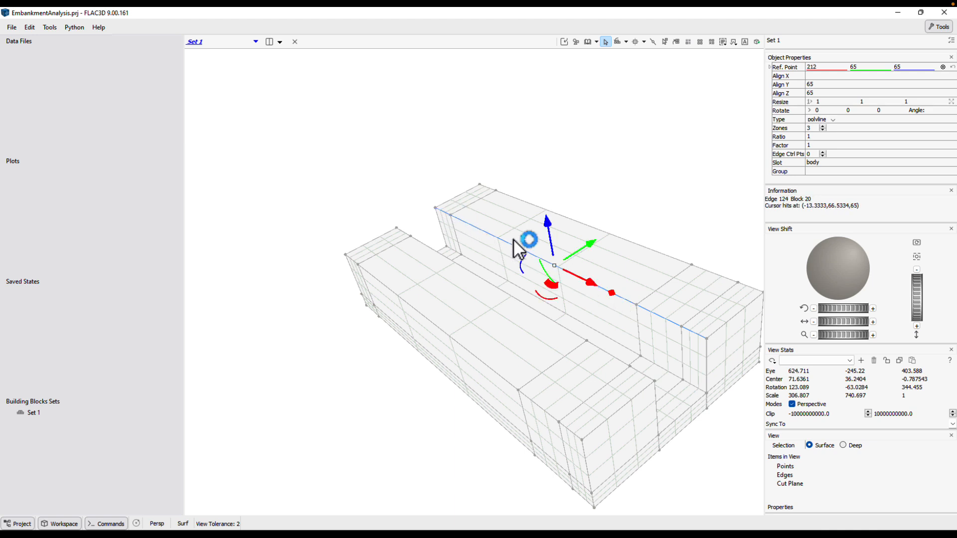
pyautogui.click(594, 243)
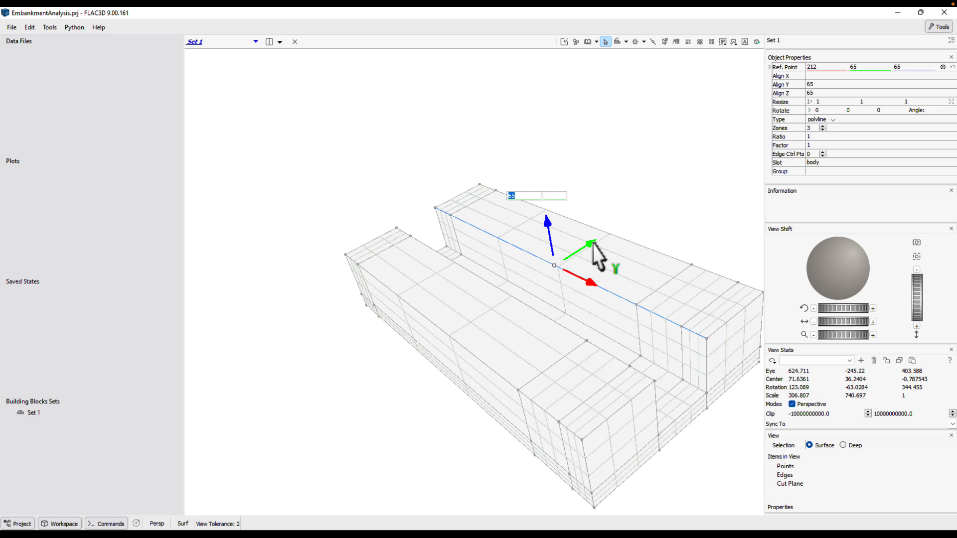
pyautogui.write('130')
pyautogui.press('Return')
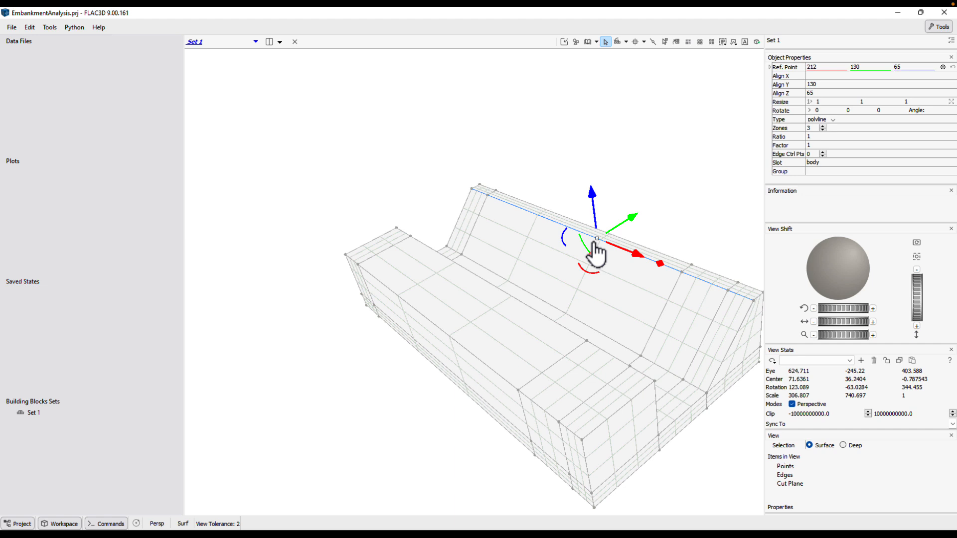
# Step: Move the inner top edges of the raised negative-Y side to Y = -65 and clear the selection
pyautogui.click(638, 373)
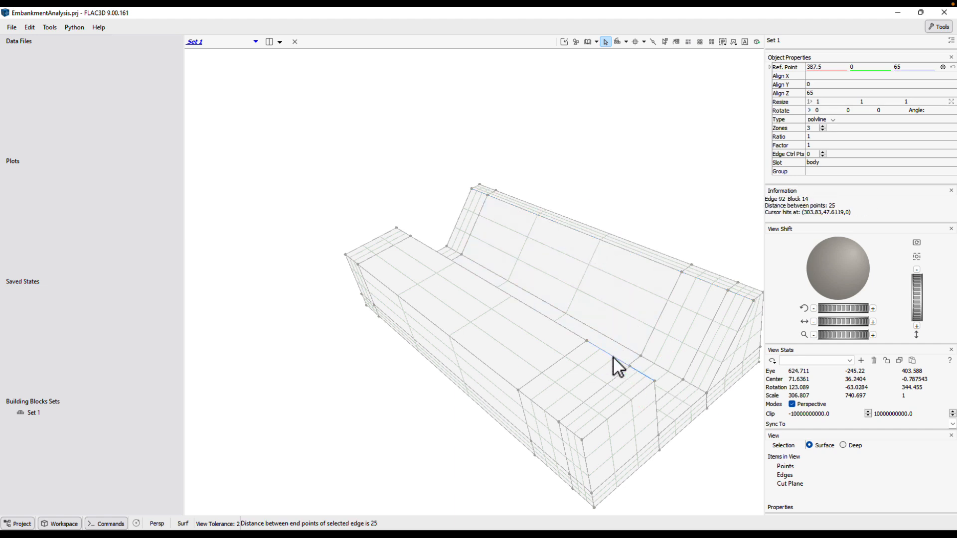
pyautogui.keyDown('ctrl'); pyautogui.click(572, 332); pyautogui.keyUp('ctrl')
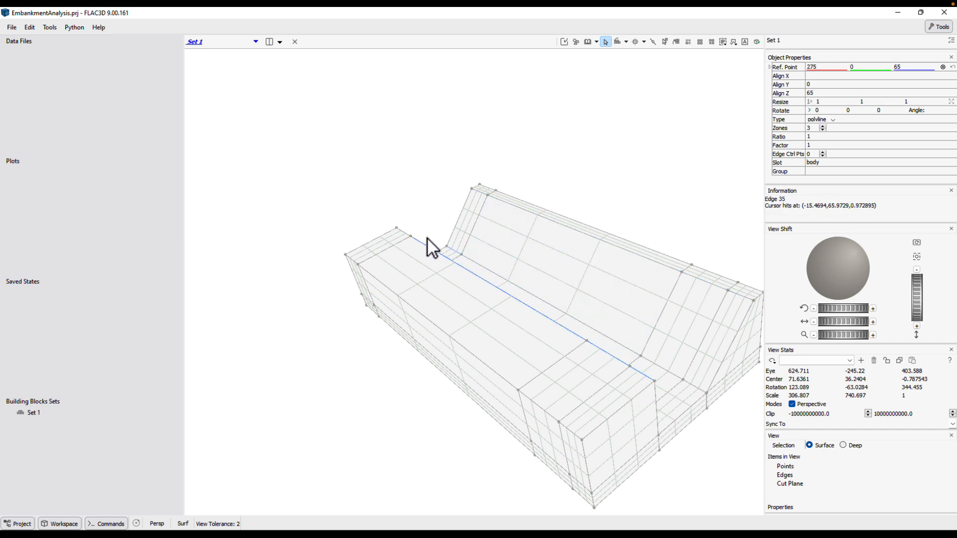
pyautogui.keyDown('ctrl'); pyautogui.click(402, 231); pyautogui.keyUp('ctrl')
pyautogui.keyDown('ctrl'); pyautogui.click(402, 232); pyautogui.keyUp('ctrl')
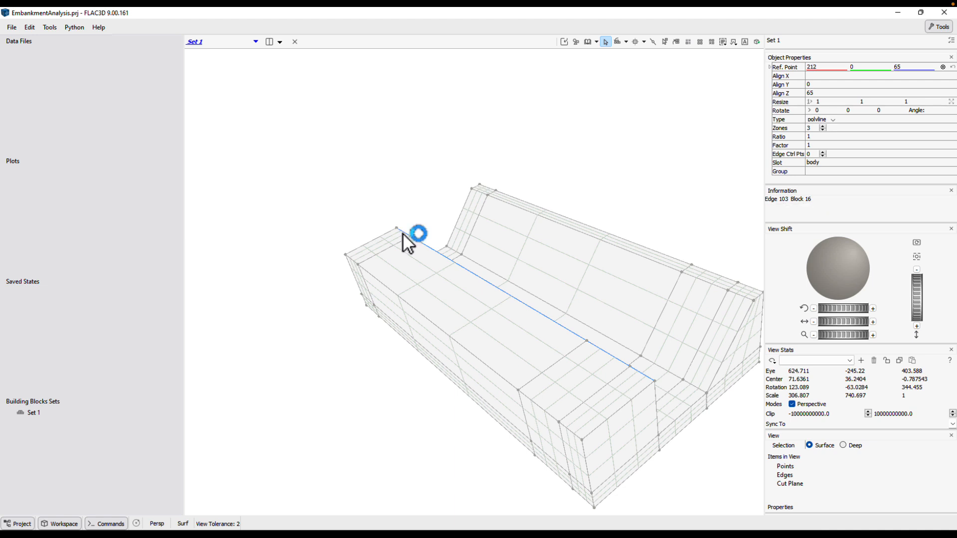
pyautogui.click(543, 279)
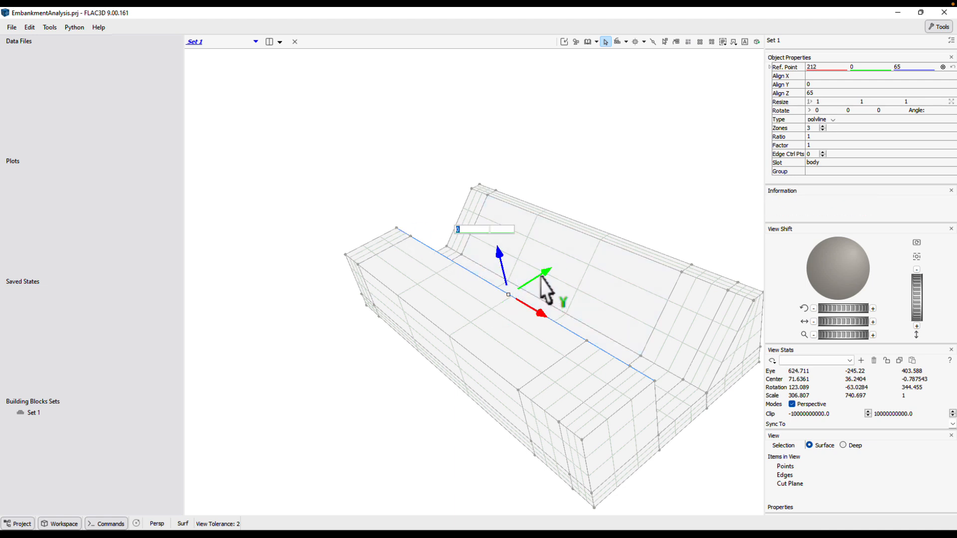
pyautogui.write('-65')
pyautogui.press('Return')
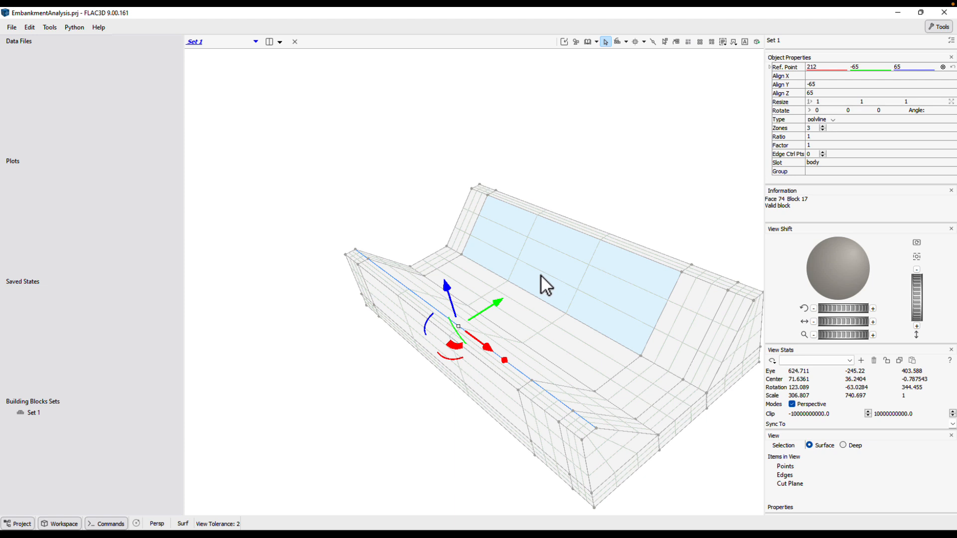
pyautogui.click(694, 168)
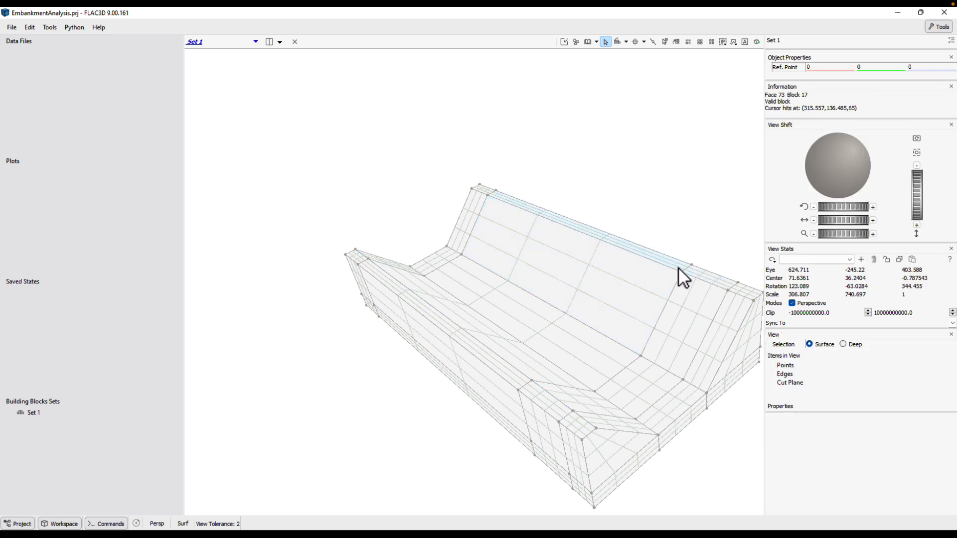
# Step: Move the two transverse top edges at X = 325, one on each raised side, to X = 201.2
pyautogui.click(686, 271)
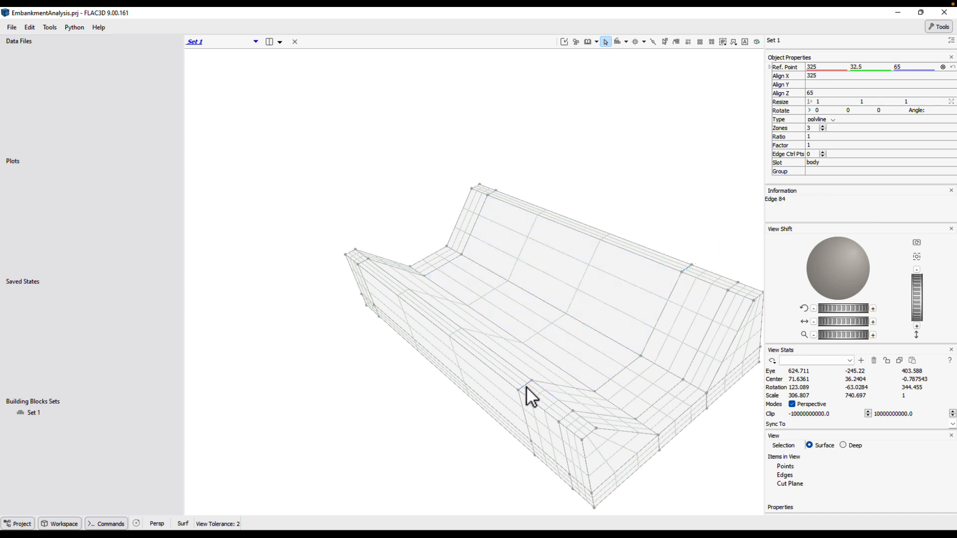
pyautogui.click(601, 347)
pyautogui.click(652, 345)
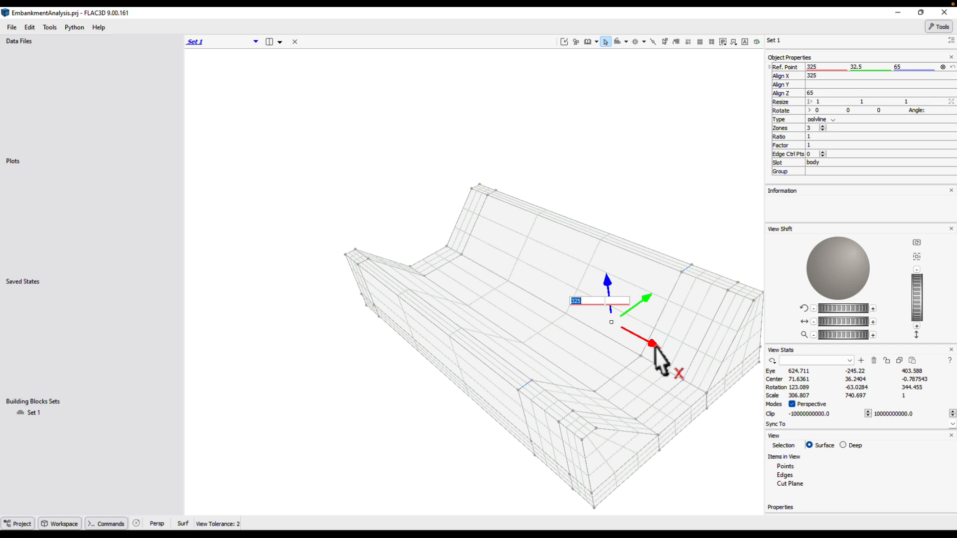
pyautogui.write('201.2')
pyautogui.press('Return')
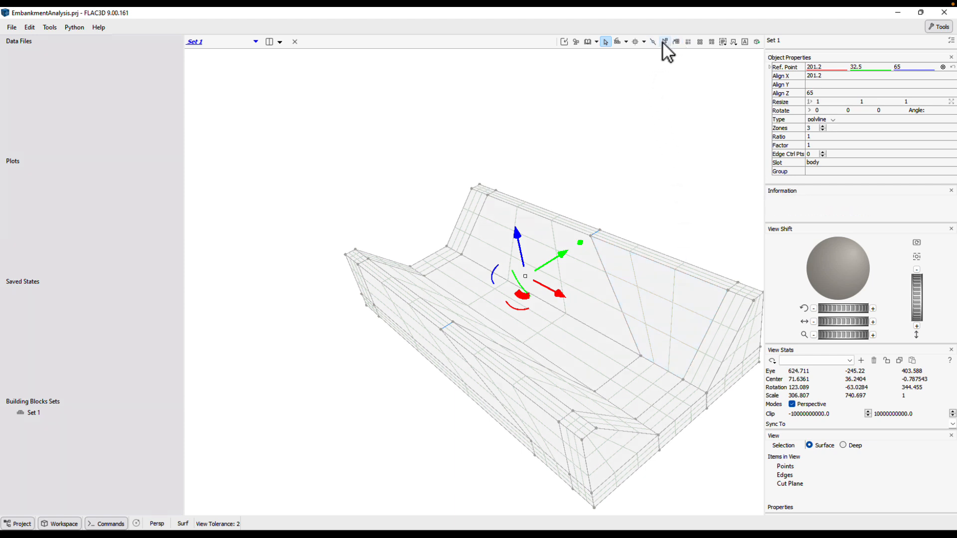
# Step: Split the inner walls of both raised sides from the low-X valley floor corner points up to their top edges
pyautogui.click(634, 42)
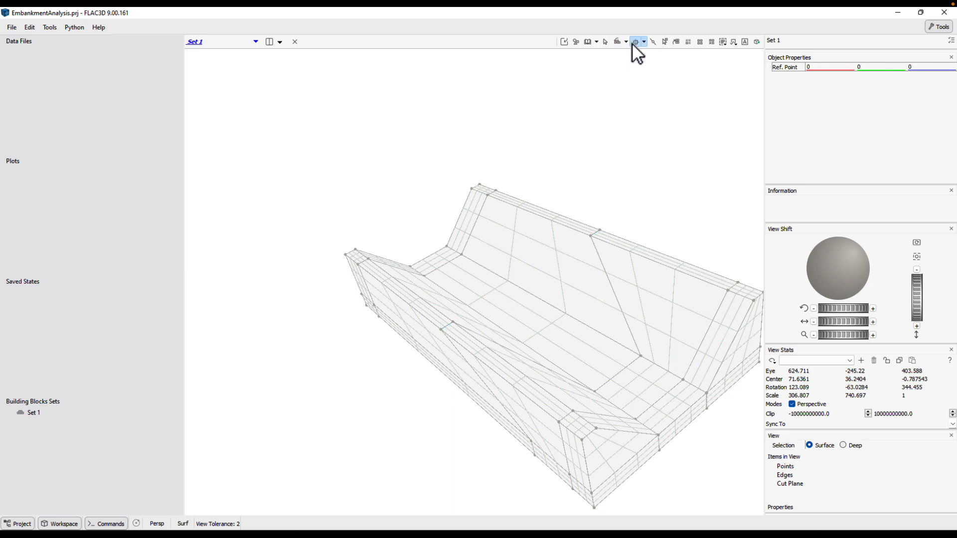
pyautogui.click(461, 254)
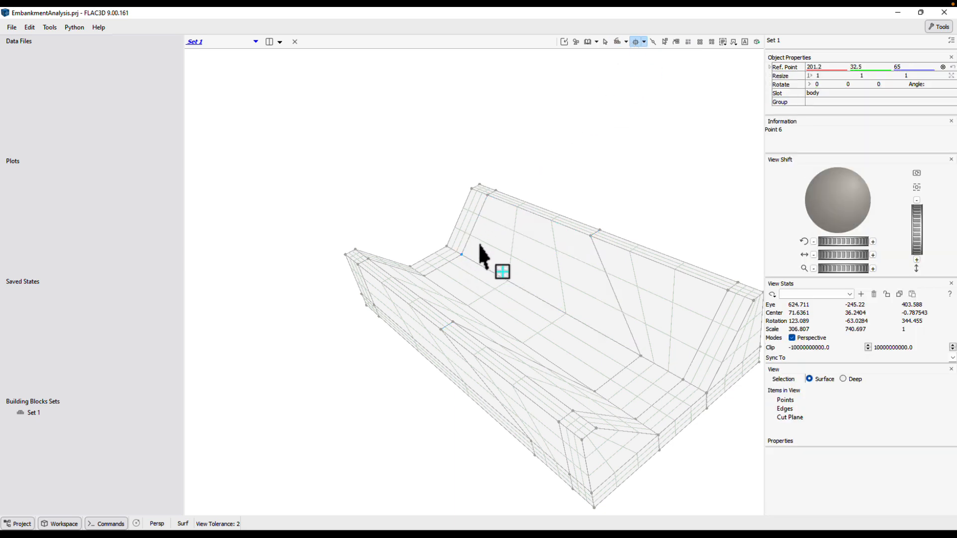
pyautogui.click(536, 214)
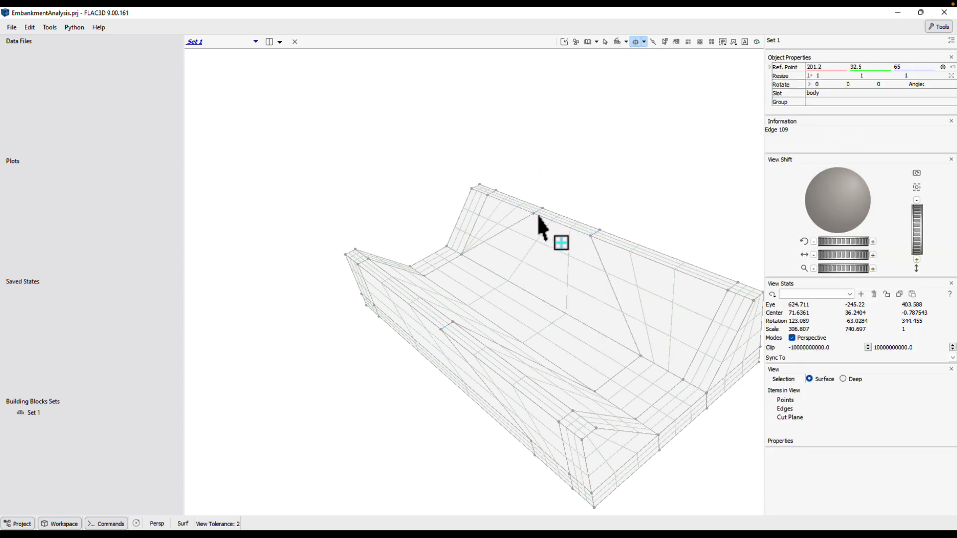
pyautogui.click(424, 278)
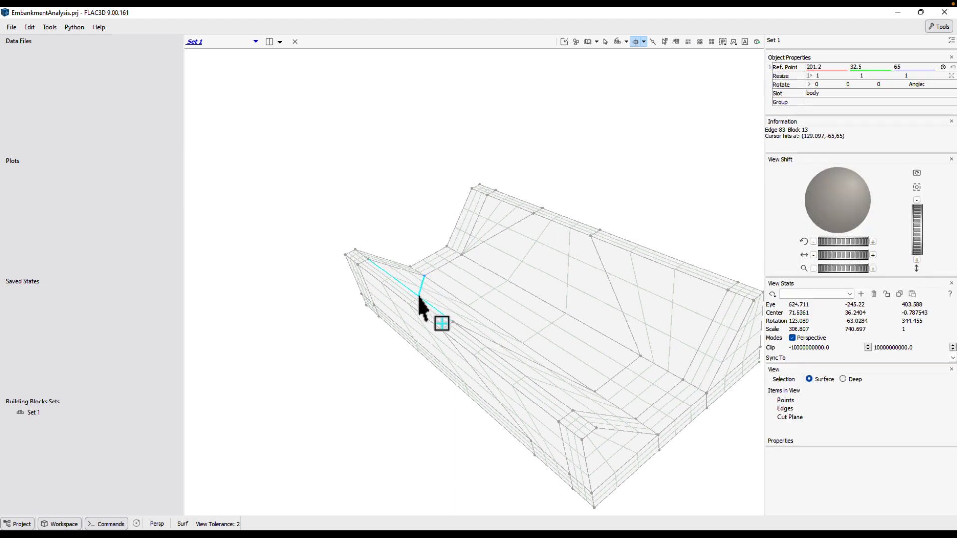
pyautogui.click(420, 298)
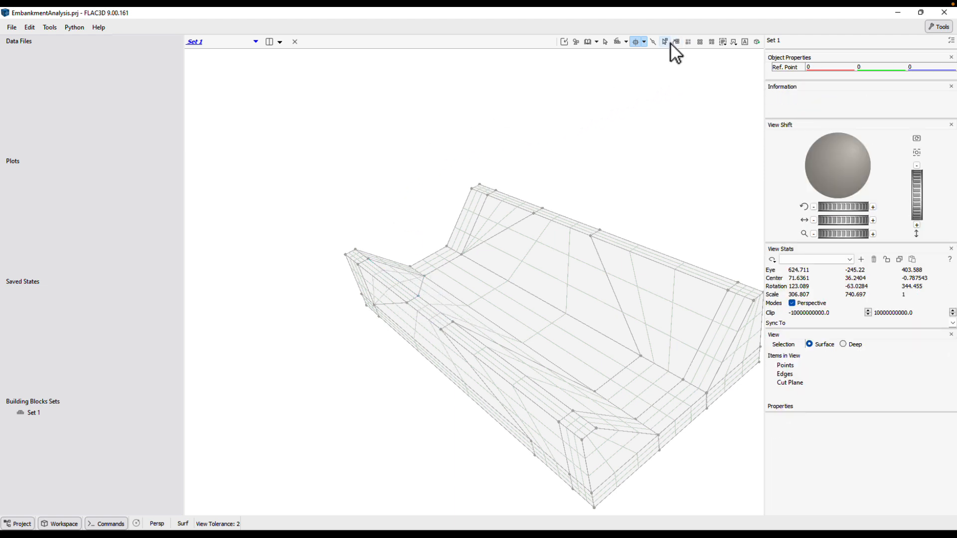
# Step: Move the new transverse top edge on the raised positive-Y side to X = 162.5
pyautogui.click(605, 41)
pyautogui.click(538, 208)
pyautogui.scroll(3, 538, 209)
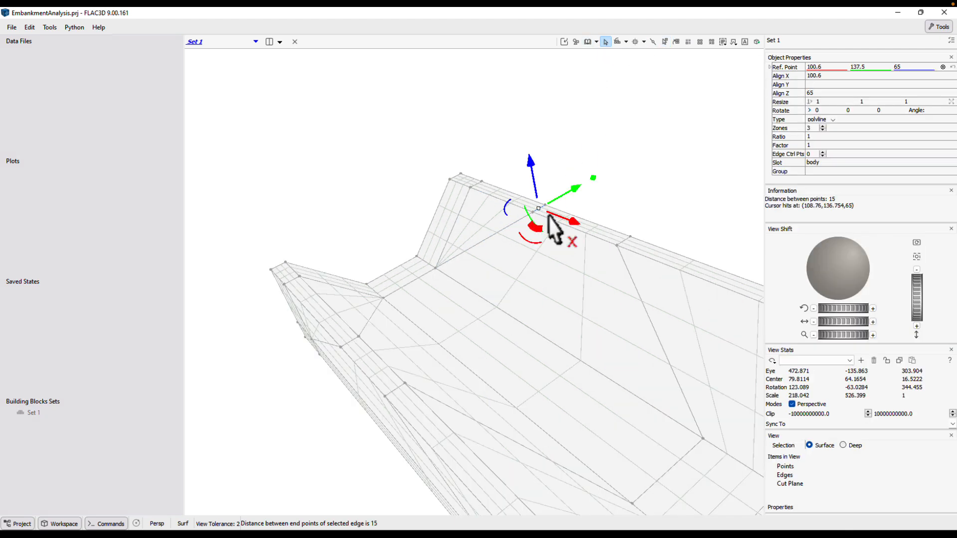
pyautogui.click(570, 222)
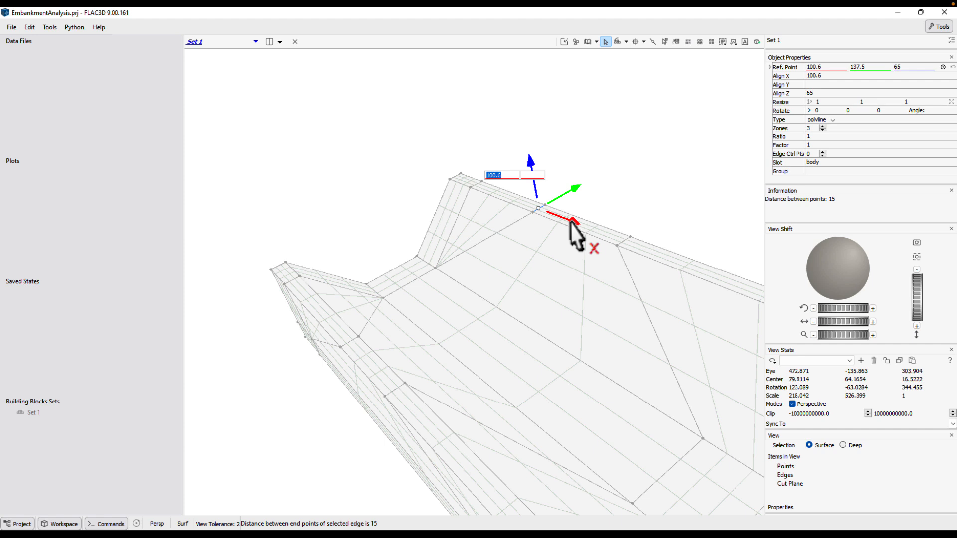
pyautogui.write('162.5')
pyautogui.press('Return')
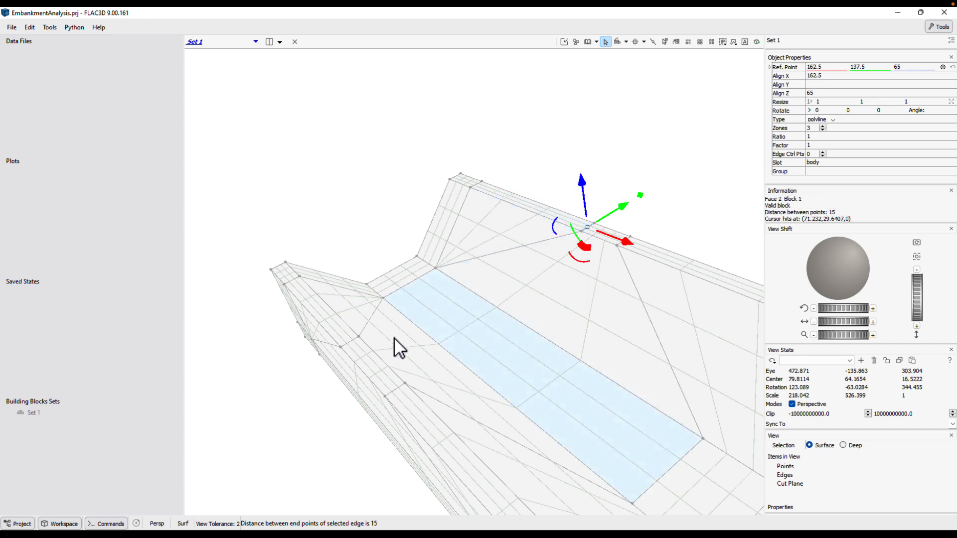
# Step: Move the matching transverse top edge on the raised negative-Y side to X = 162.5 and clear the selection
pyautogui.click(349, 344)
pyautogui.click(371, 366)
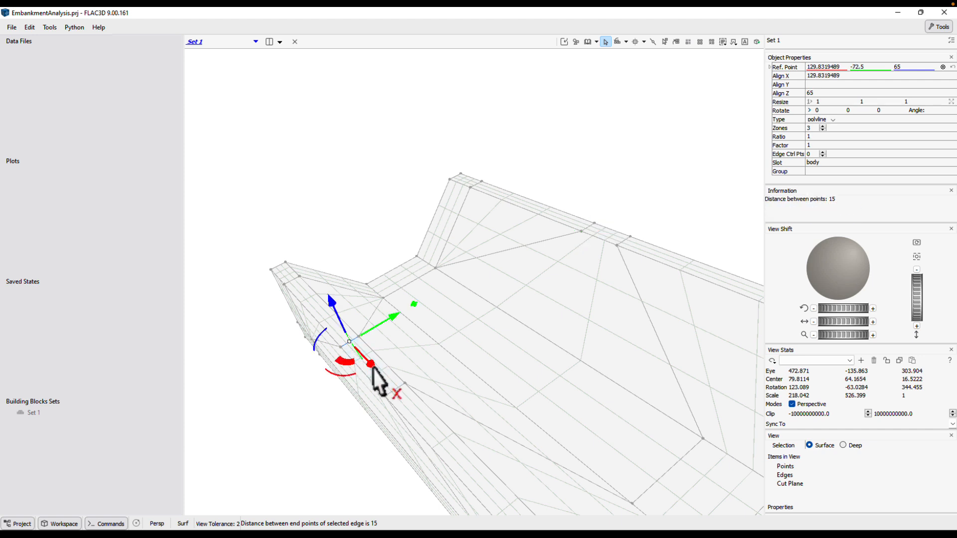
pyautogui.write('162')
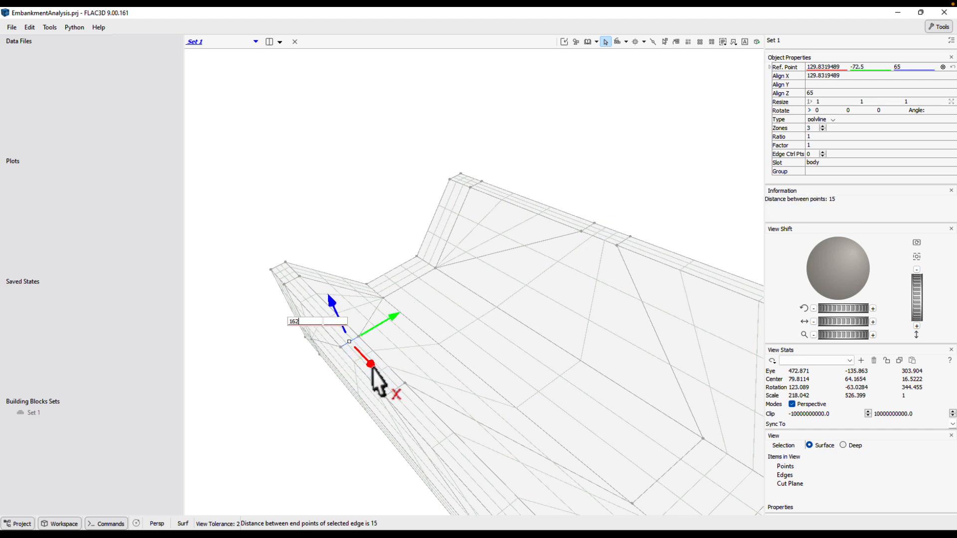
pyautogui.write('.5')
pyautogui.press('Return')
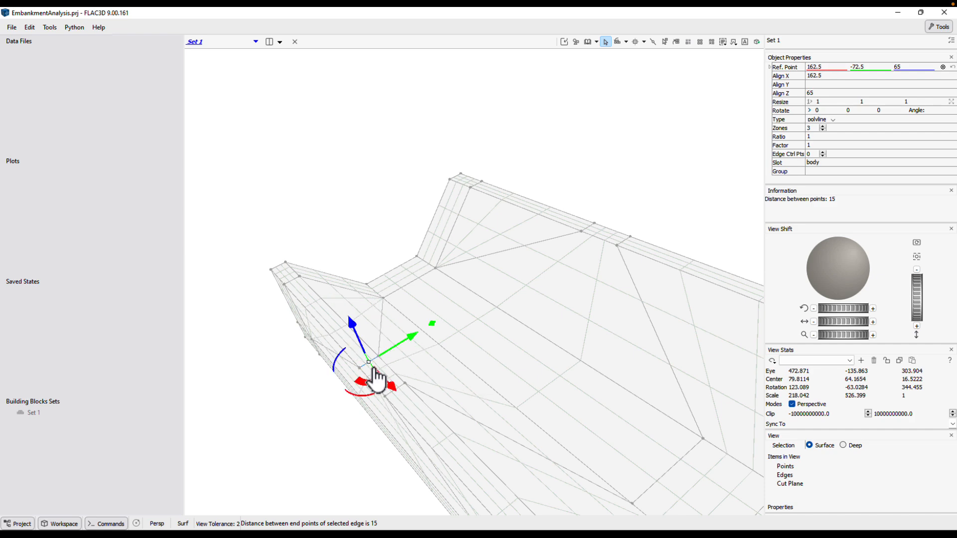
pyautogui.click(429, 331)
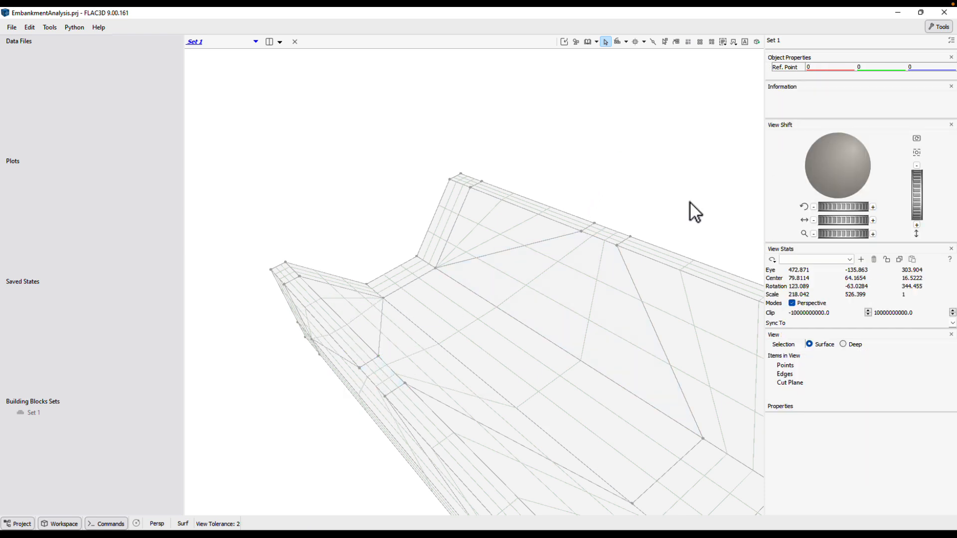
# Step: Split the positive-Y inner wall from the high-X valley floor corner point up to its top edge
pyautogui.moveTo(840, 204); pyautogui.dragTo(837, 181)
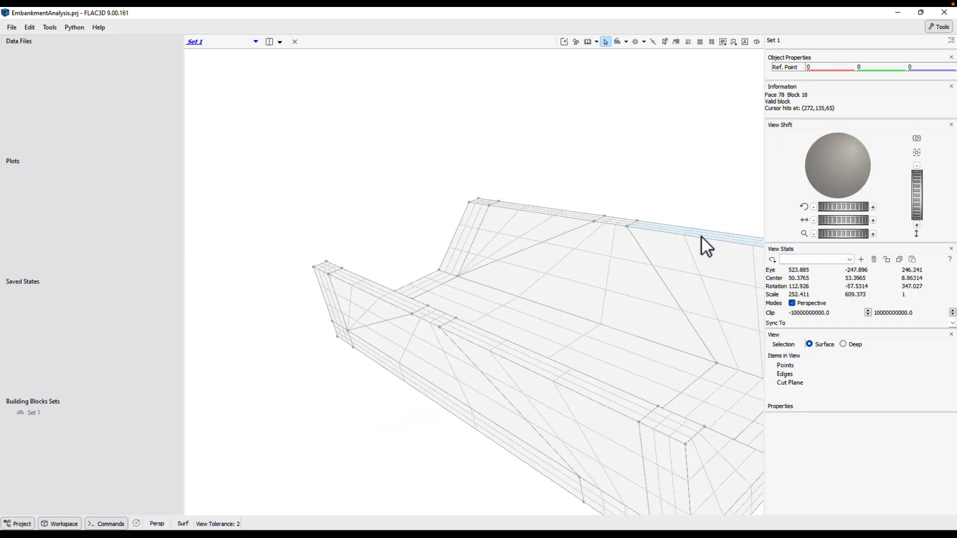
pyautogui.press('Right')
pyautogui.press('Left')
pyautogui.press('Left')
pyautogui.press('Left')
pyautogui.press('Left')
pyautogui.press('Left')
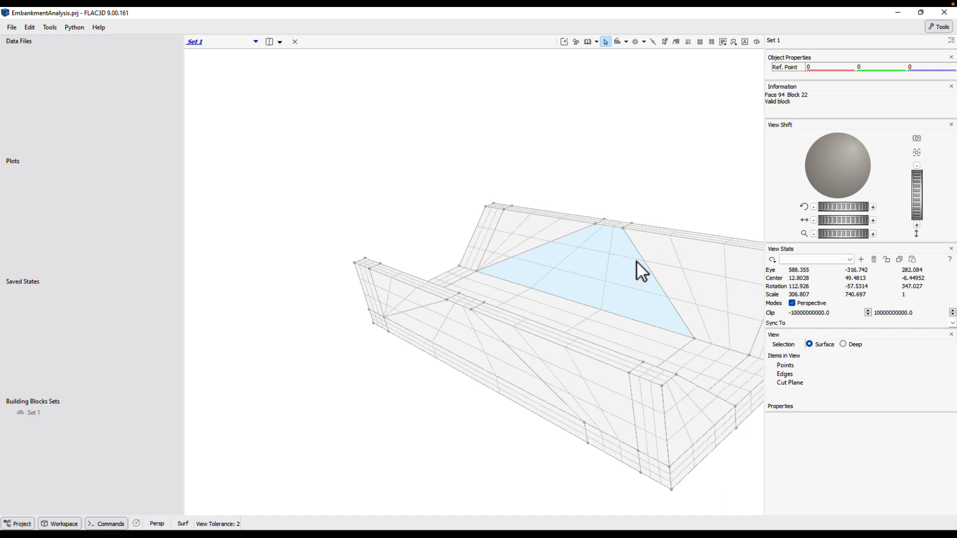
pyautogui.press('Left')
pyautogui.press('Left')
pyautogui.press('Left')
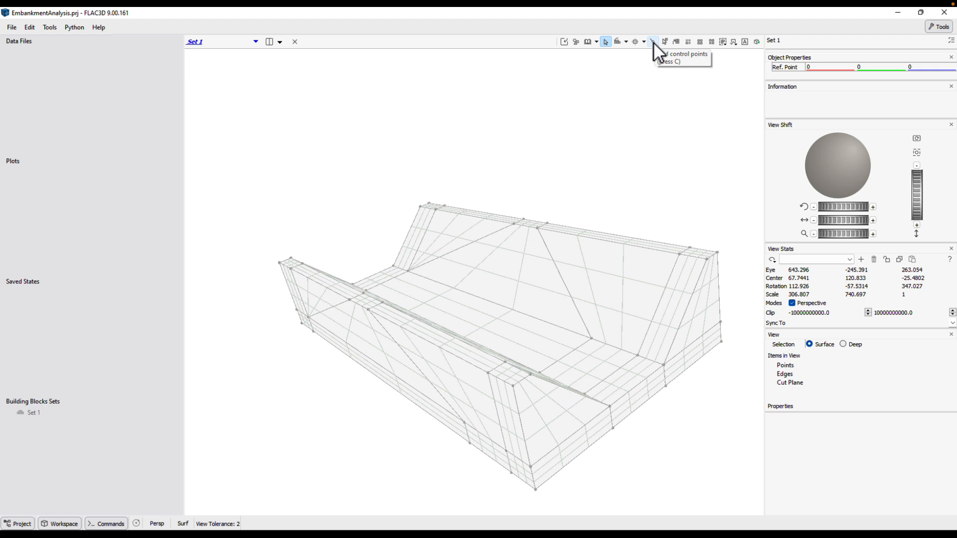
pyautogui.click(635, 42)
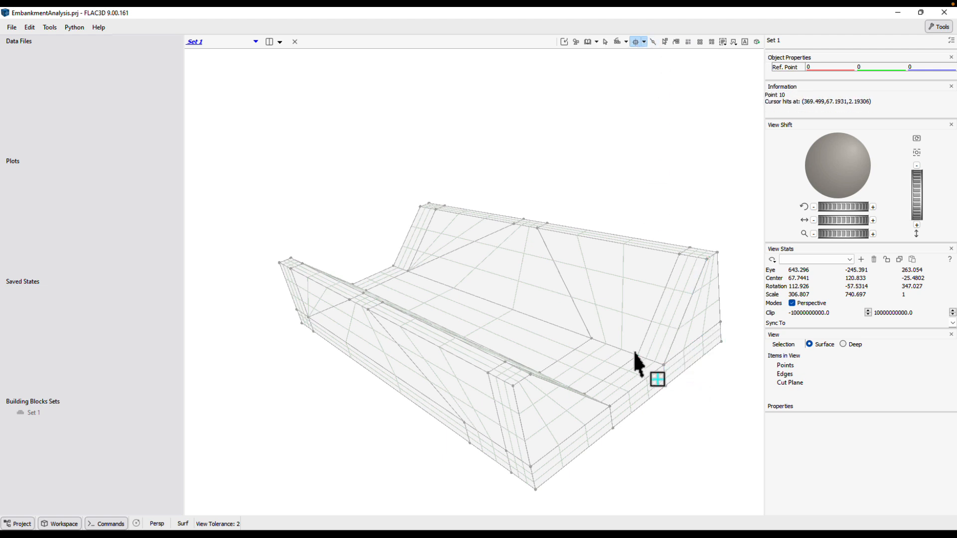
pyautogui.moveTo(637, 354); pyautogui.dragTo(600, 242)
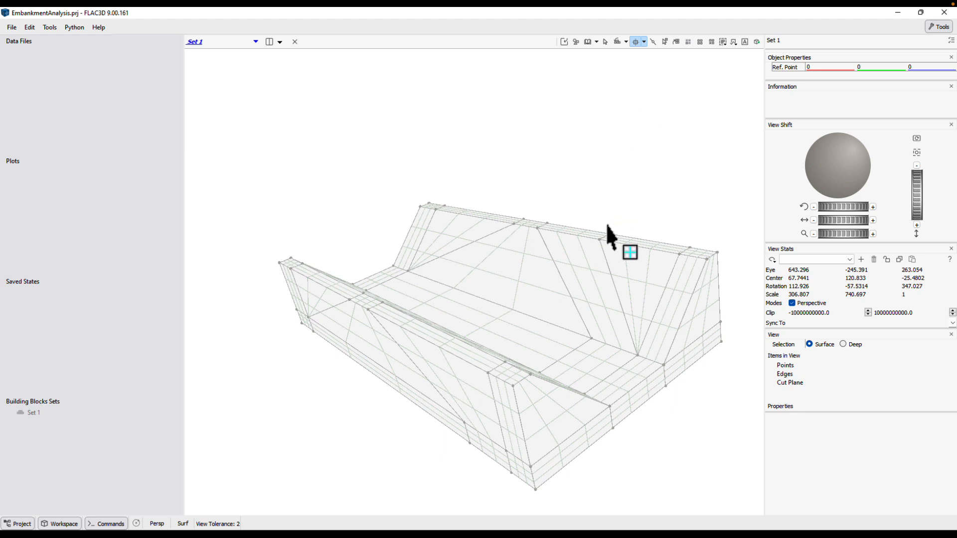
# Step: Move the newly split transverse top edge on the high-X part of the positive-Y side to X = 212.5
pyautogui.scroll(3, 607, 225)
pyautogui.click(606, 43)
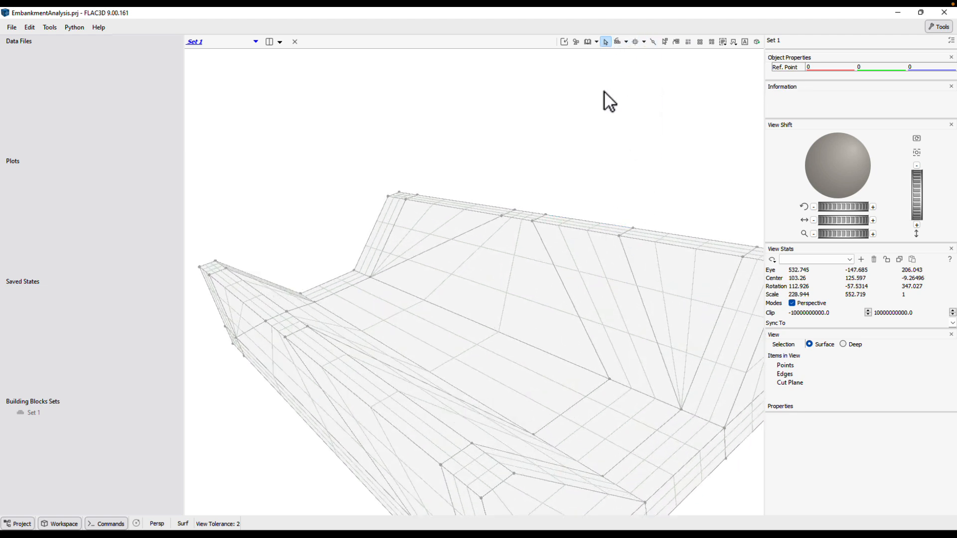
pyautogui.click(627, 234)
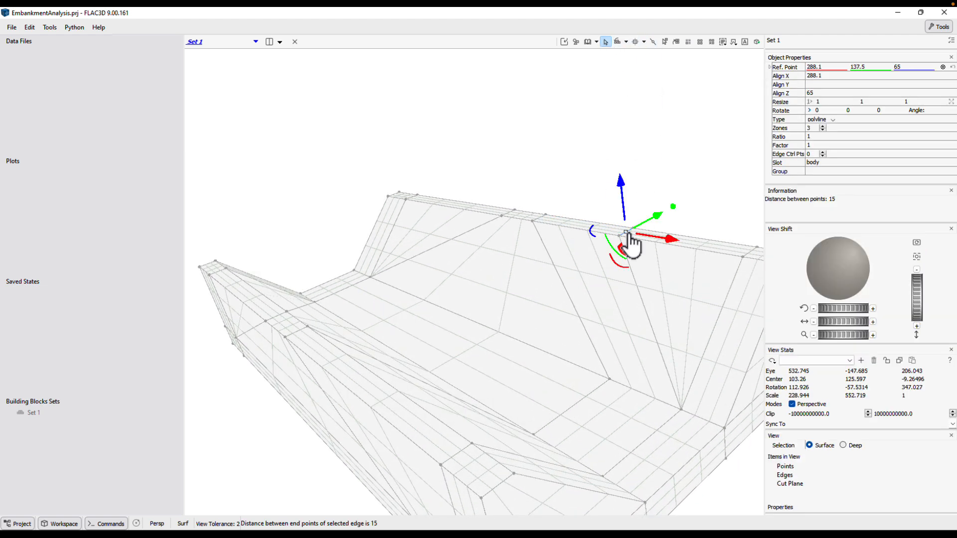
pyautogui.click(666, 252)
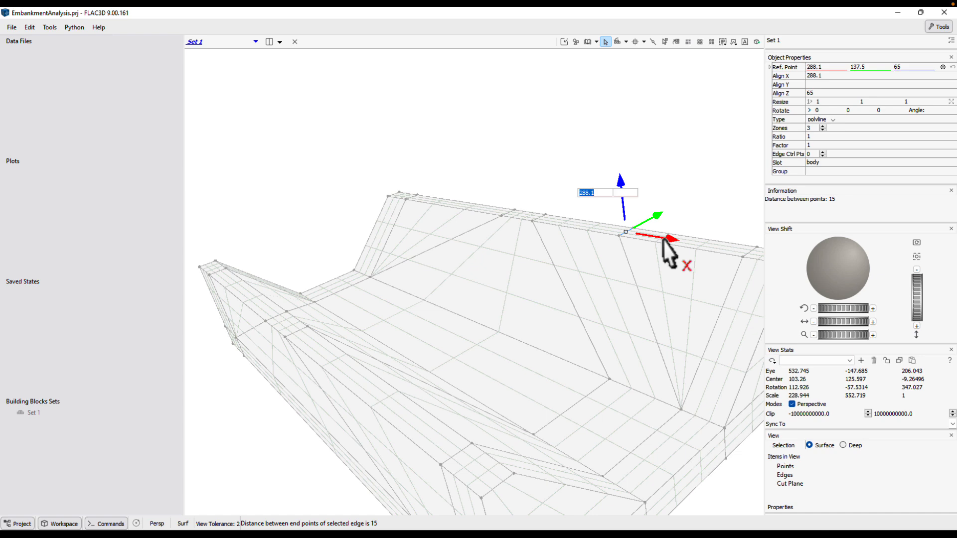
pyautogui.write('212.5')
pyautogui.press('Return')
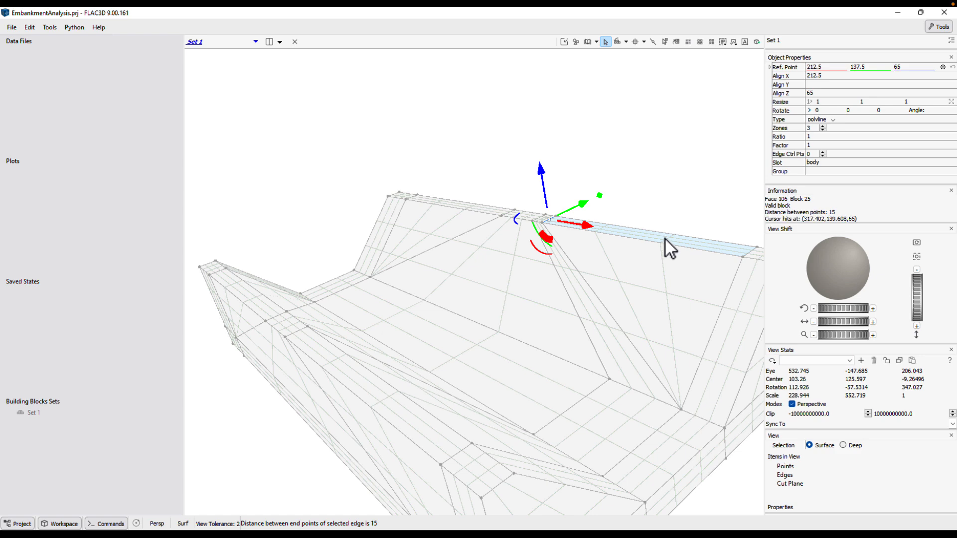
# Step: Split the negative-Y inner wall from the high-X valley floor corner point up to its top edge
pyautogui.moveTo(835, 285); pyautogui.dragTo(845, 279)
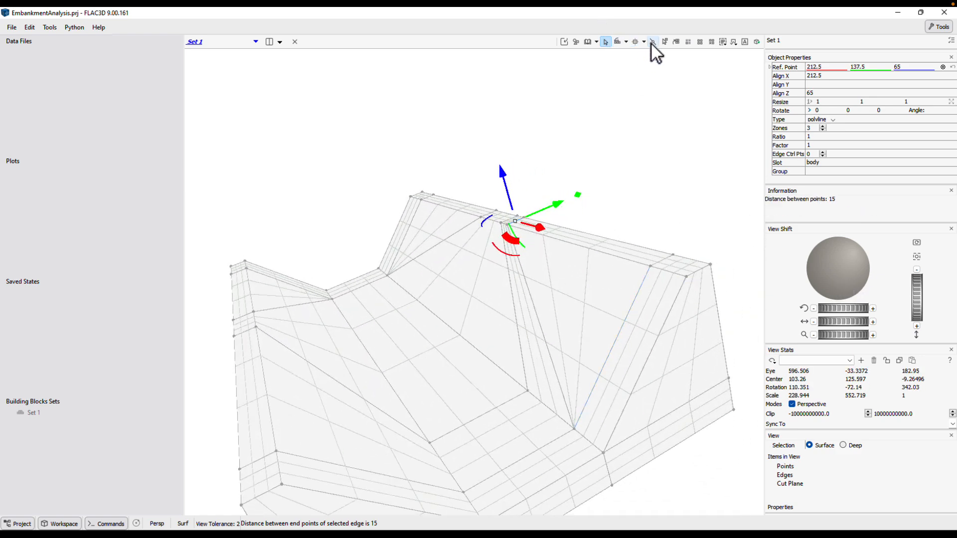
pyautogui.click(636, 41)
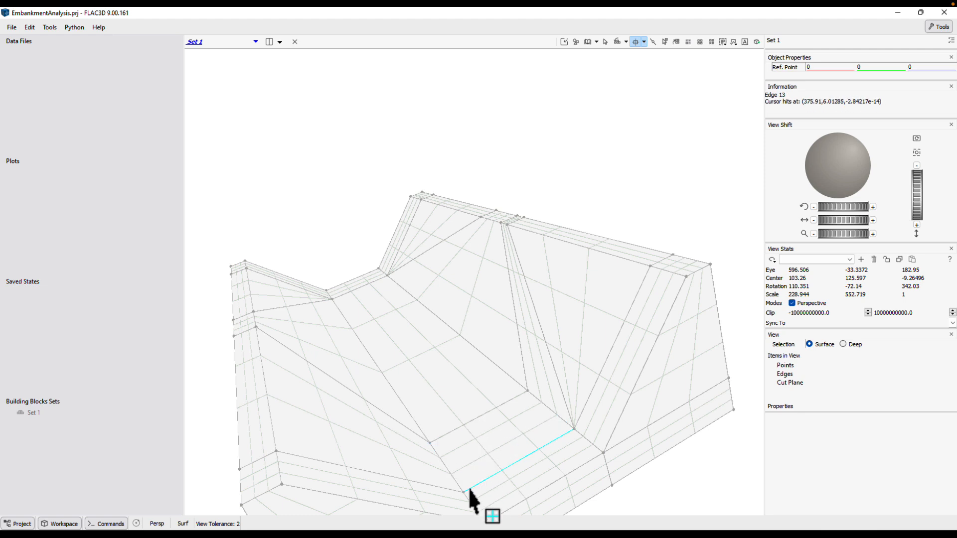
pyautogui.moveTo(463, 492); pyautogui.dragTo(260, 374)
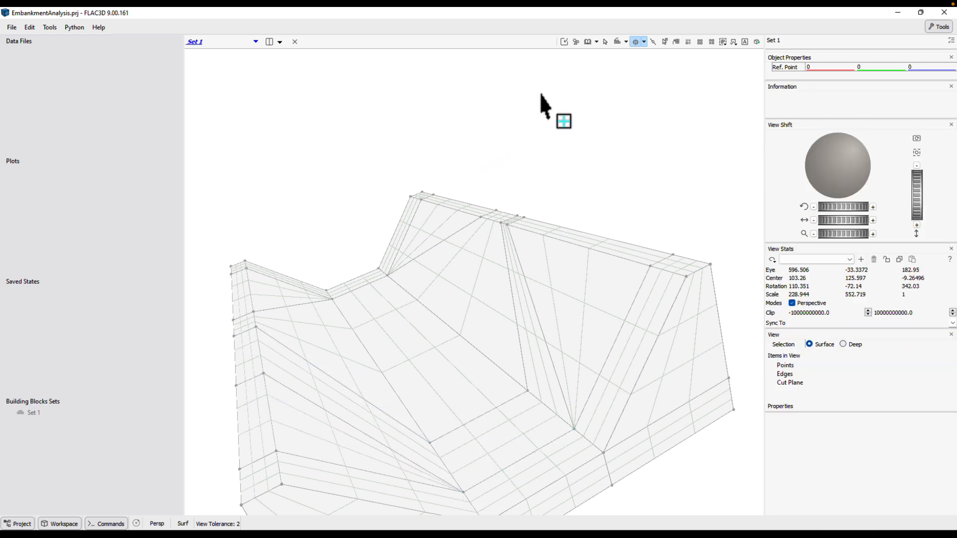
# Step: Move the new transverse top edge on the raised negative-Y side to X = 212.5 and clear the selection
pyautogui.click(604, 42)
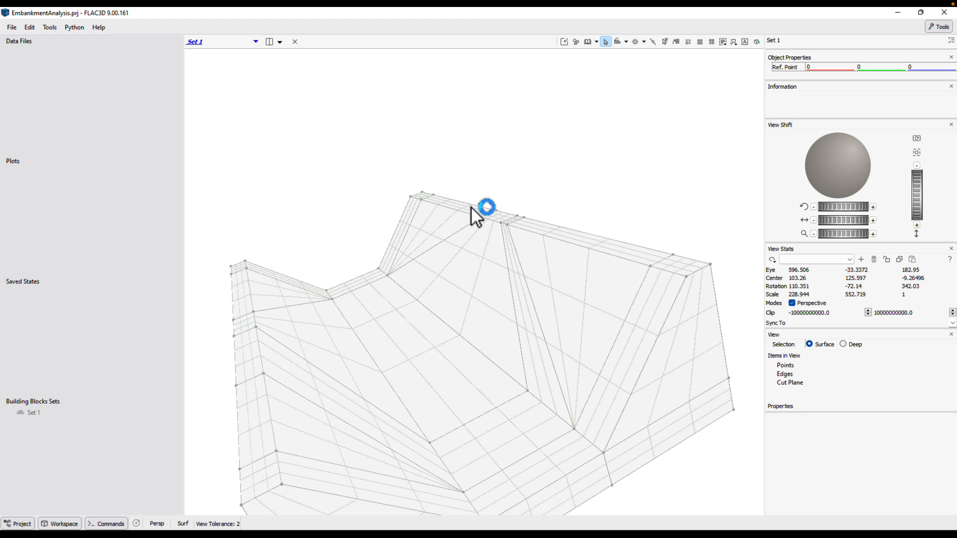
pyautogui.click(250, 382)
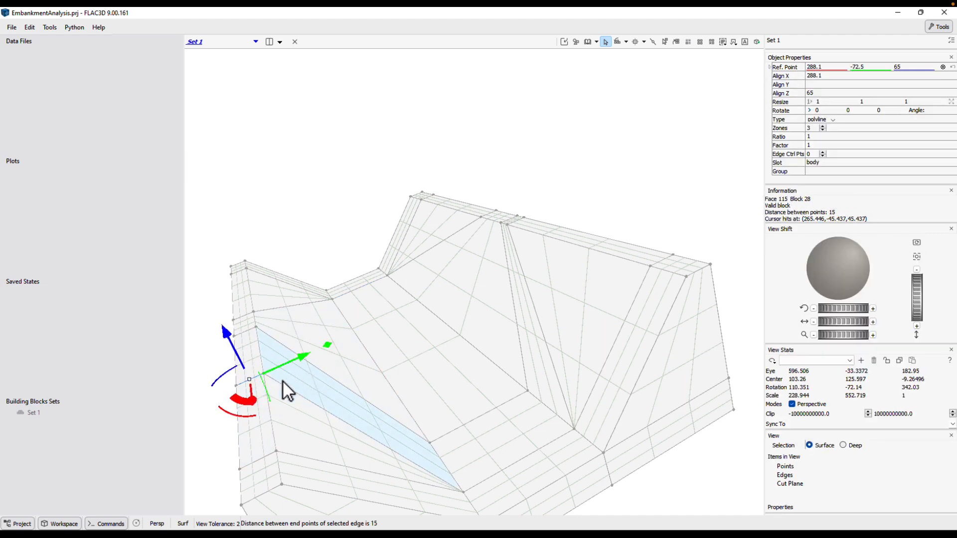
pyautogui.click(251, 399)
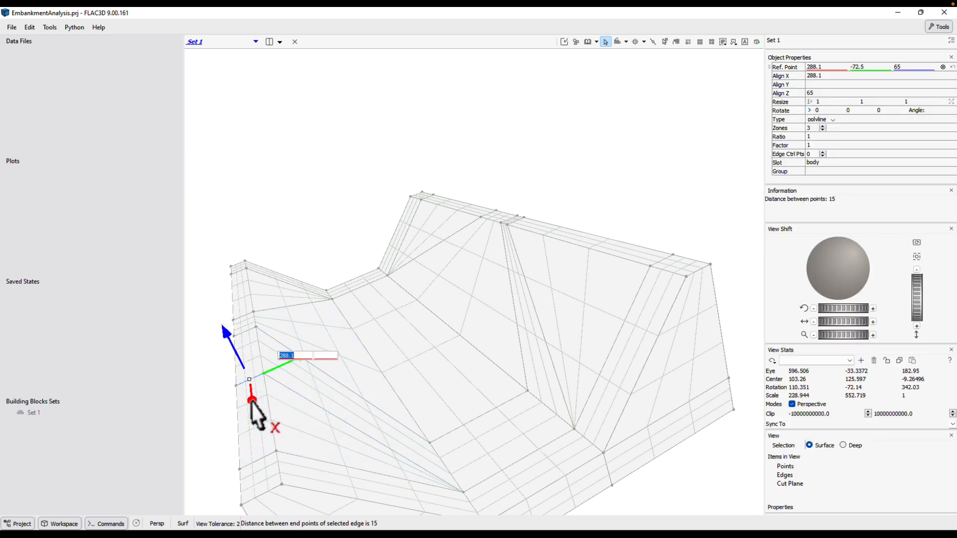
pyautogui.write('2')
pyautogui.write('12')
pyautogui.write('.4')
pyautogui.press('Return')
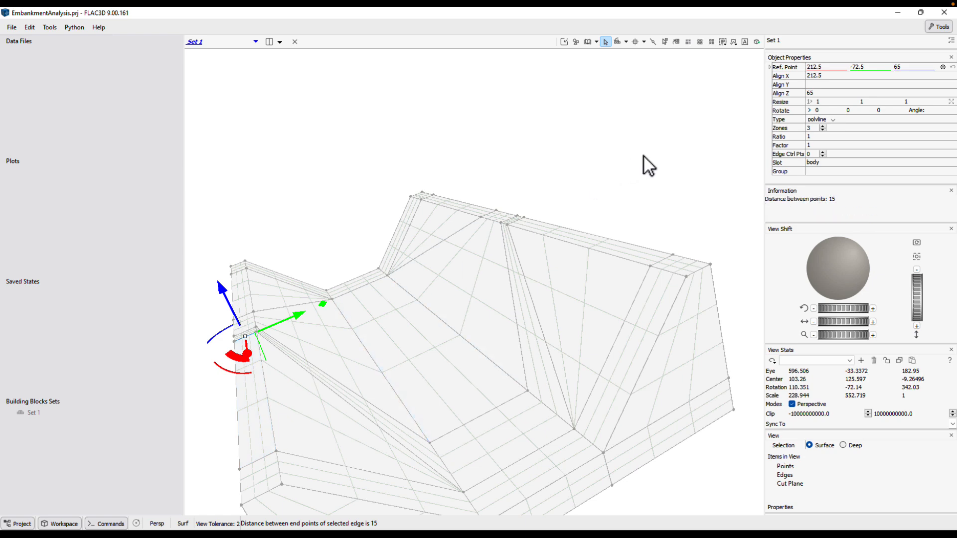
pyautogui.click(710, 207)
# Step: Set the break angle for adding blocks to 150 degrees
pyautogui.moveTo(830, 177); pyautogui.dragTo(848, 167)
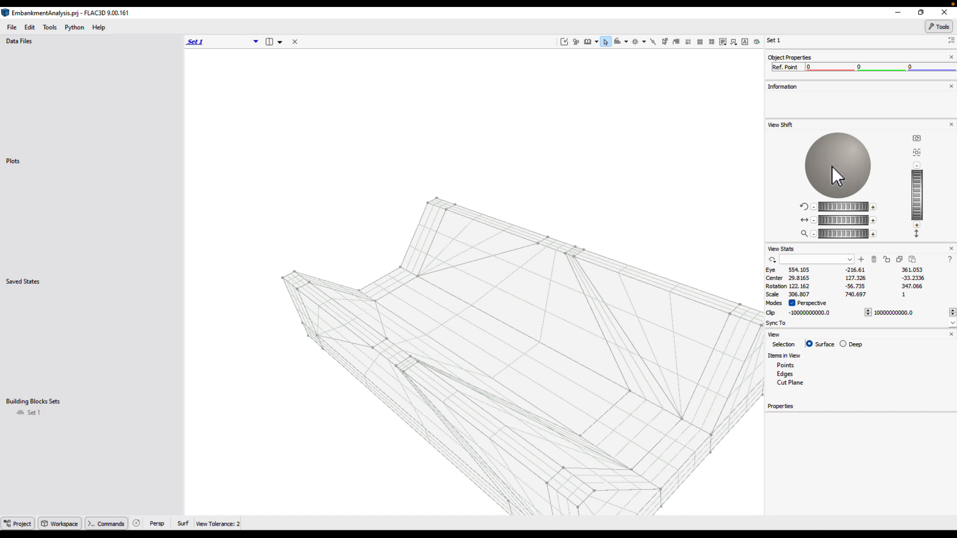
pyautogui.click(624, 44)
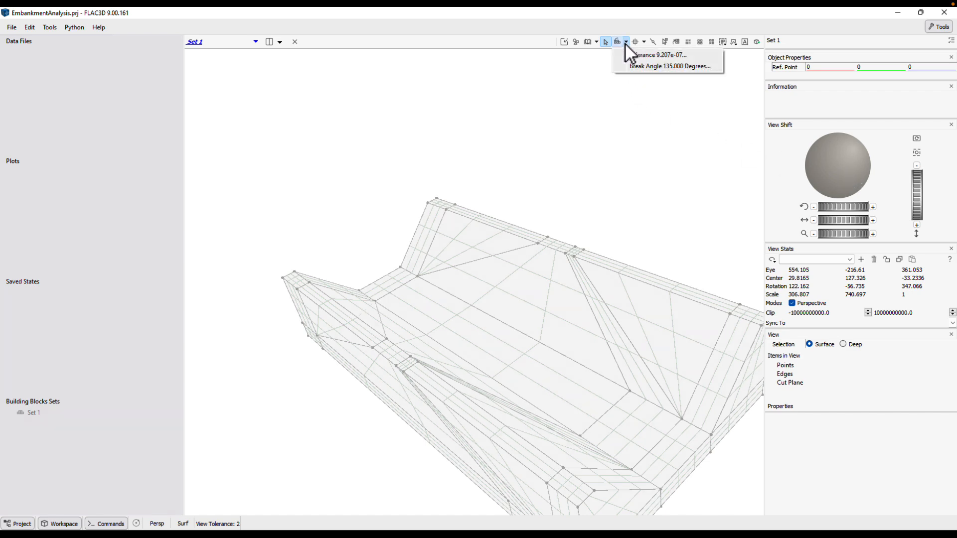
pyautogui.click(633, 63)
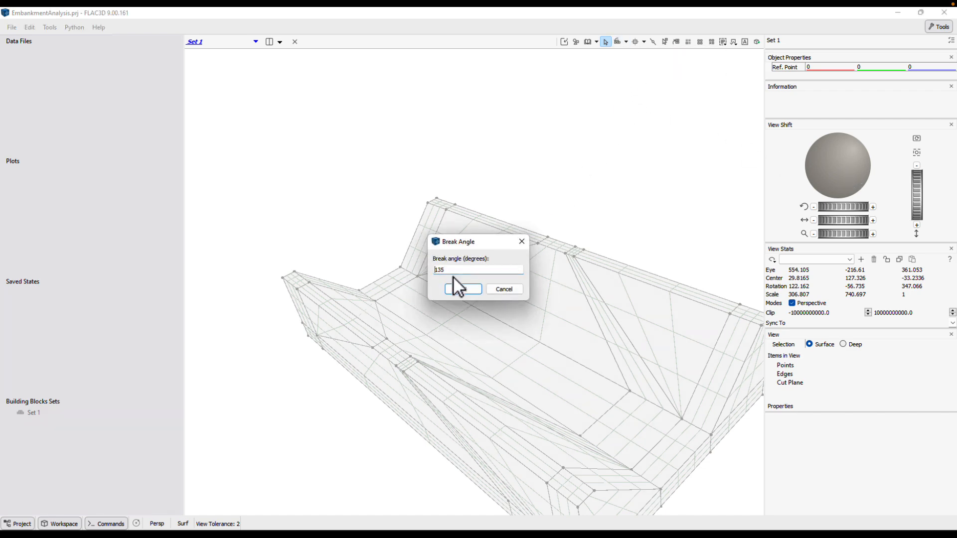
pyautogui.press('BackSpace')
pyautogui.click(461, 289)
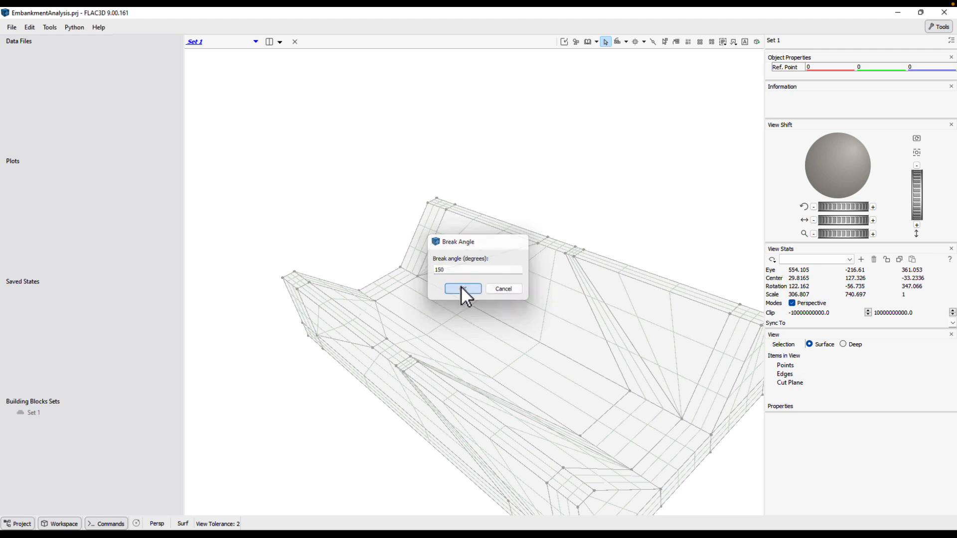
# Step: Add the embankment blocks across the valley between the facing sloped walls, including the slopes and crest, and show the model in plan
pyautogui.click(616, 43)
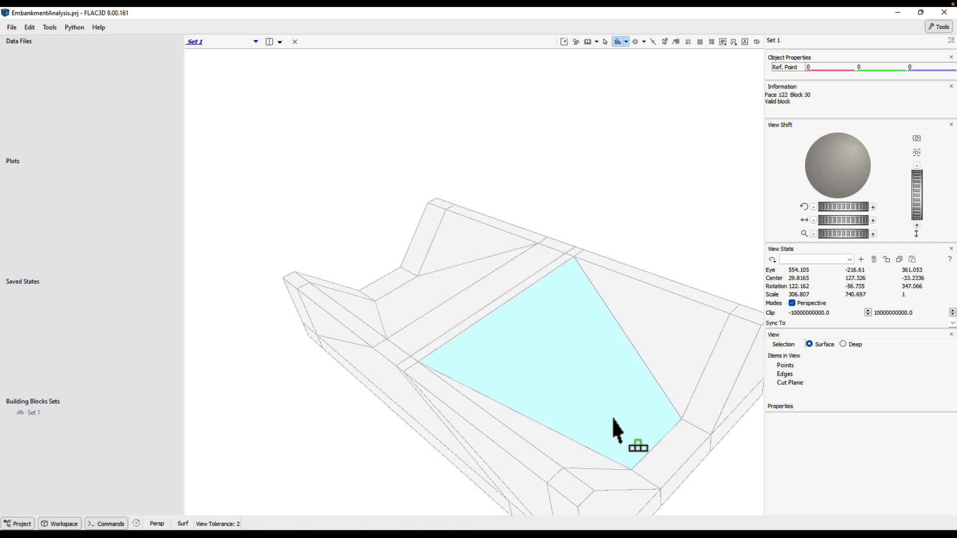
pyautogui.scroll(-2, 616, 428)
pyautogui.click(605, 42)
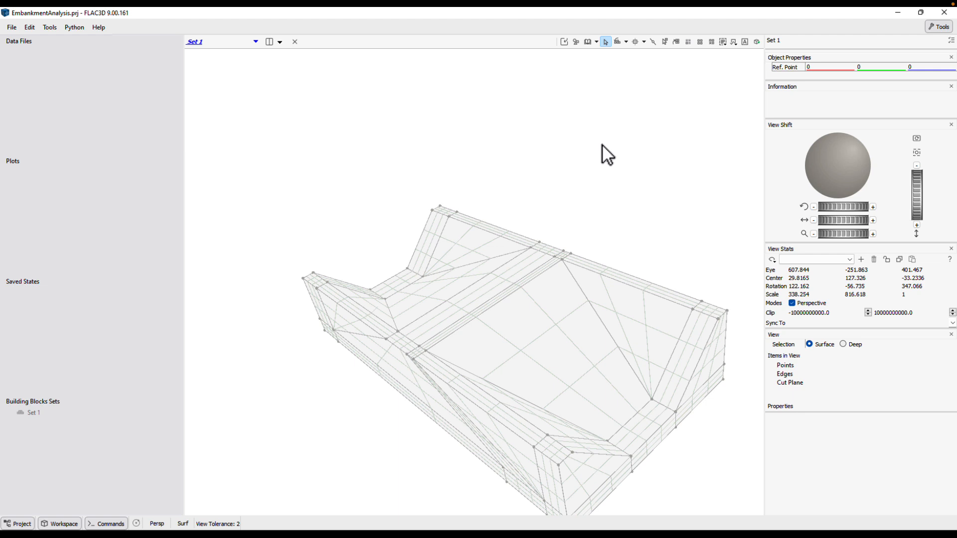
pyautogui.press('z')
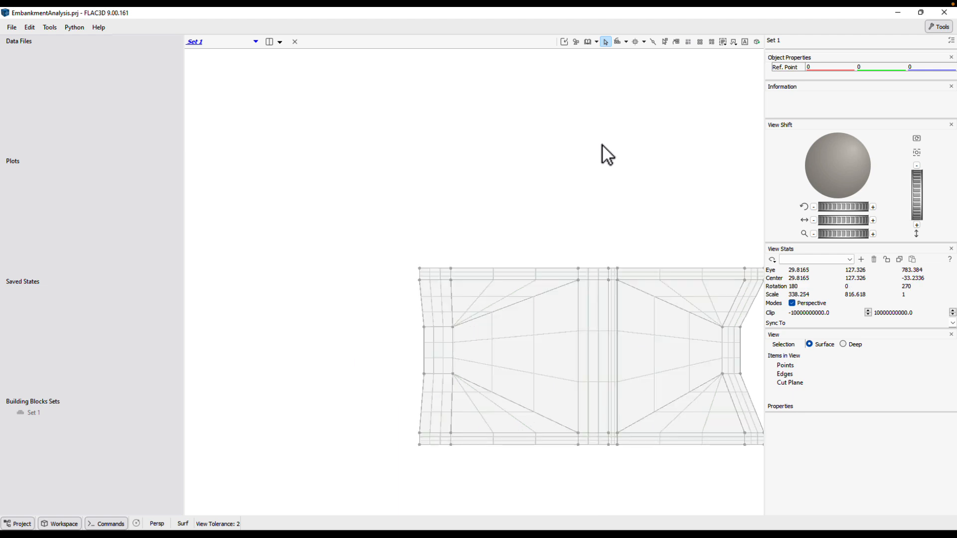
# Step: Set the zones to 1 on the short outer top edge at the high-X end of the negative-Y side
pyautogui.press('Left')
pyautogui.press('Left')
pyautogui.press('Left')
pyautogui.press('Left')
pyautogui.press('Left')
pyautogui.press('Left')
pyautogui.press('Left')
pyautogui.press('Left')
pyautogui.press('Left')
pyautogui.press('Left')
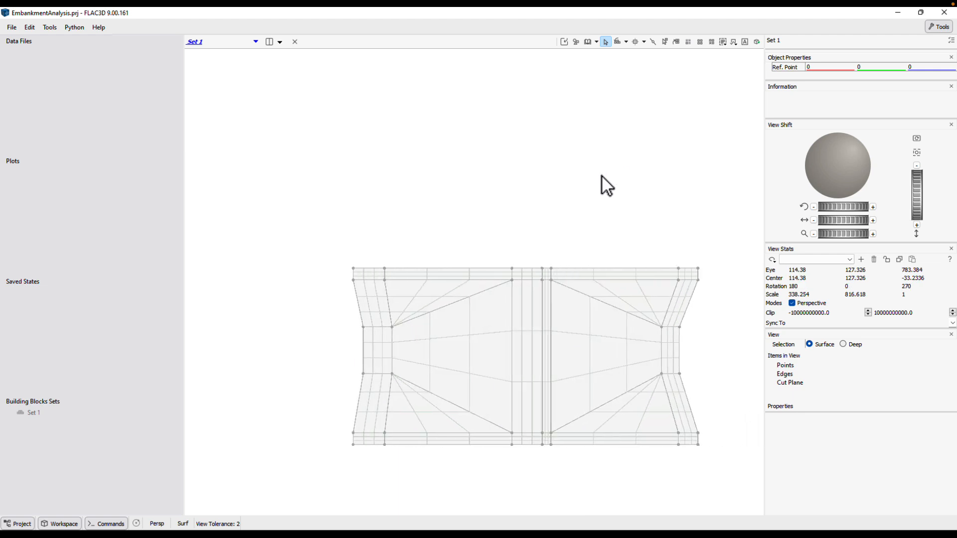
pyautogui.press('Up')
pyautogui.press('Up')
pyautogui.press('Up')
pyautogui.press('Up')
pyautogui.press('Up')
pyautogui.press('Up')
pyautogui.press('Up')
pyautogui.press('Up')
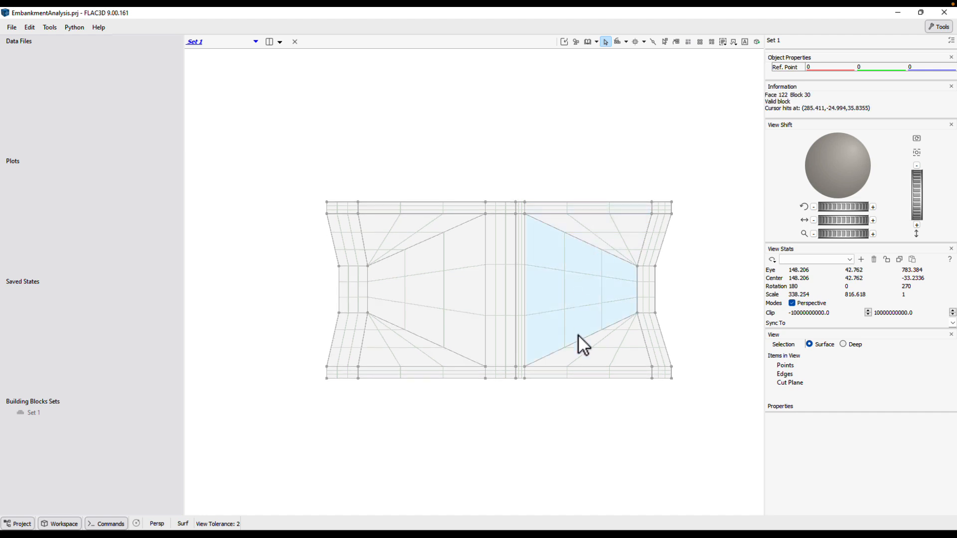
pyautogui.click(660, 381)
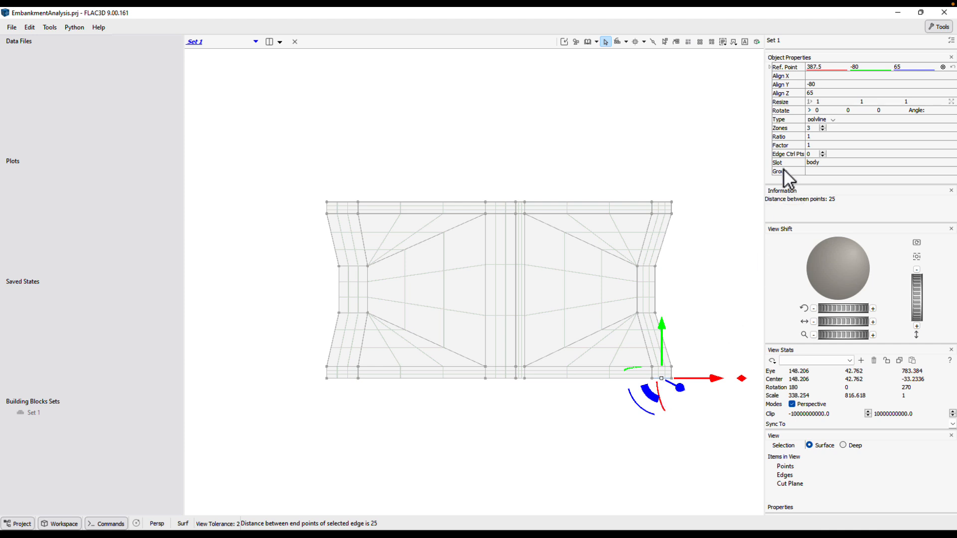
pyautogui.doubleClick(810, 128)
pyautogui.write('1')
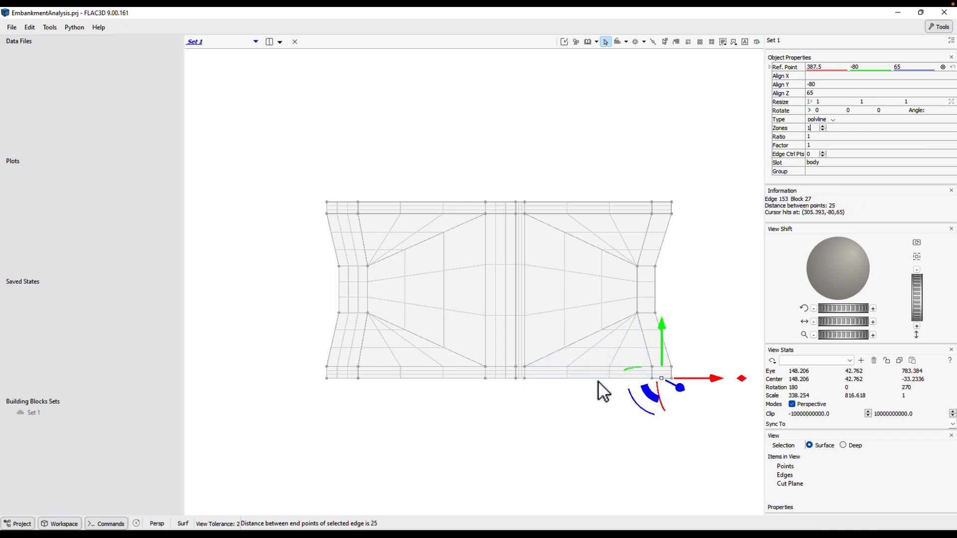
# Step: Set the zones to 2 on the narrow 11.3-long outer top edge beside the crest on the negative-Y side
pyautogui.scroll(2, 520, 379)
pyautogui.scroll(2, 519, 379)
pyautogui.click(520, 380)
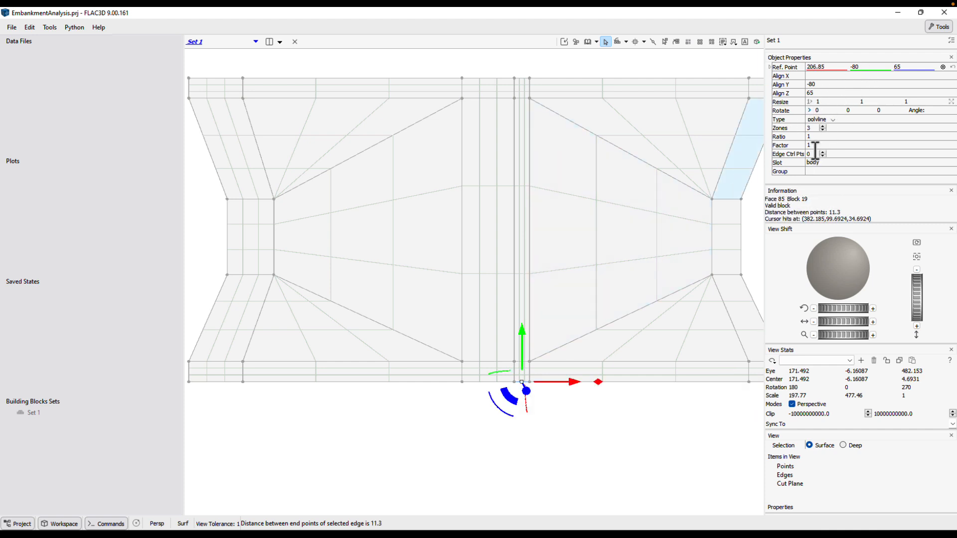
pyautogui.click(807, 130)
pyautogui.write('2')
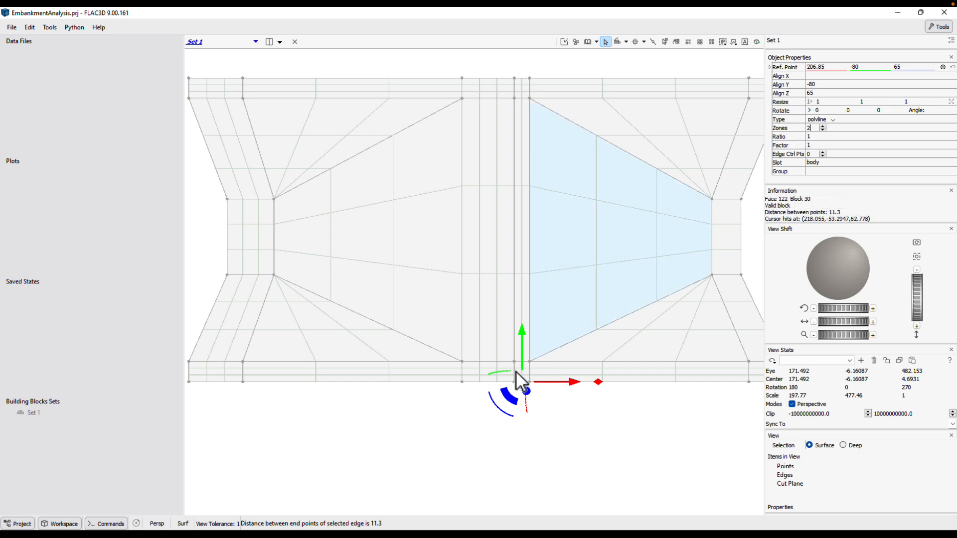
# Step: Set the zones to 8 on the adjacent 38.7-long outer top edge at the middle of the negative-Y side
pyautogui.click(487, 383)
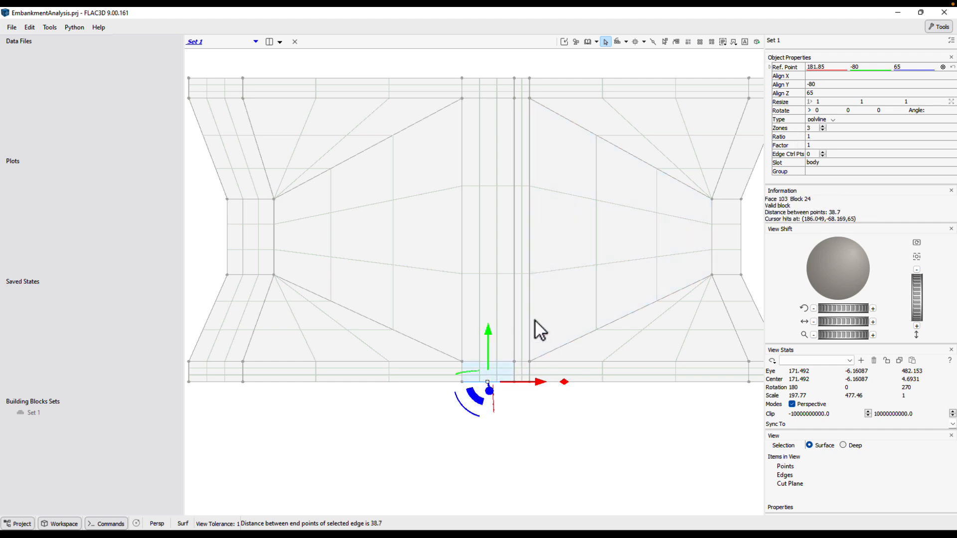
pyautogui.click(817, 128)
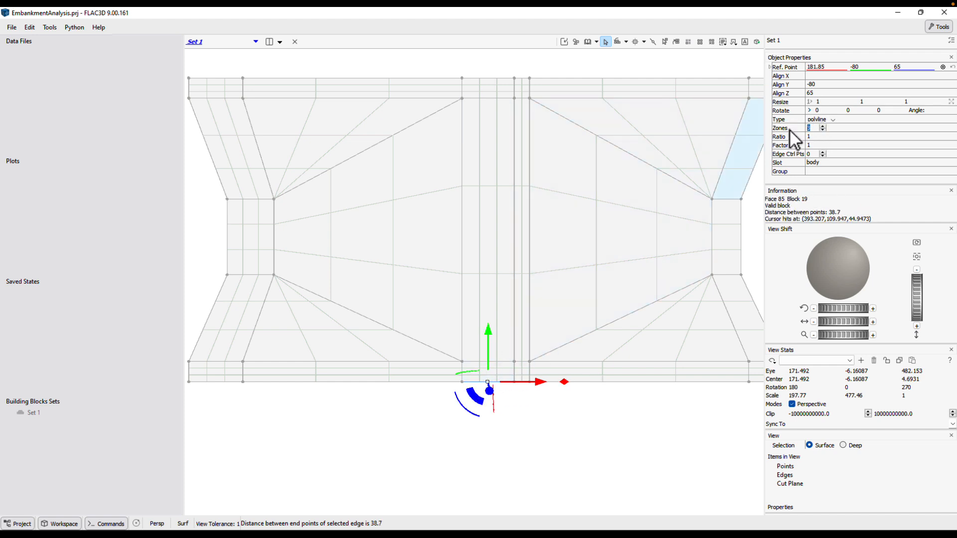
pyautogui.write('8')
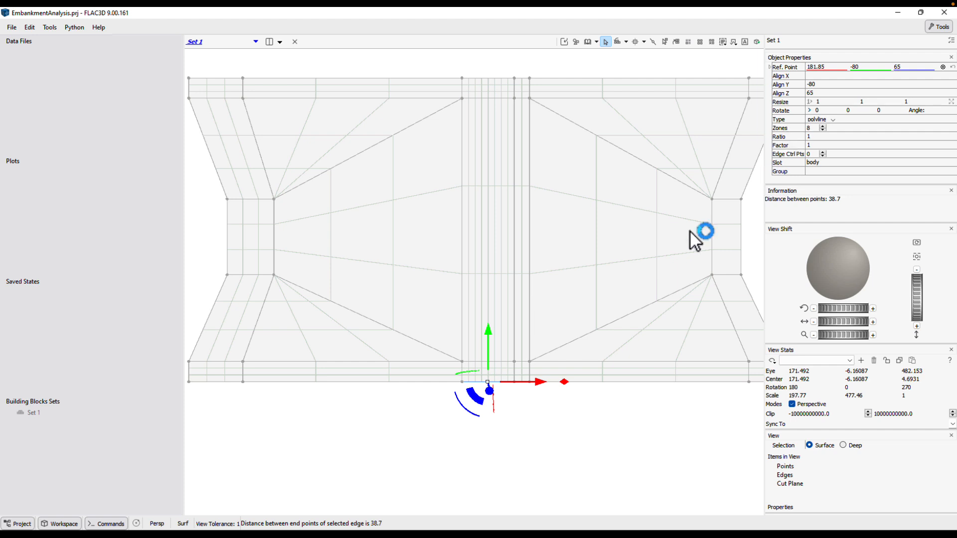
# Step: Set the zones to 1 on the low-X outer top edge of the negative-Y side and clear the selection
pyautogui.click(216, 382)
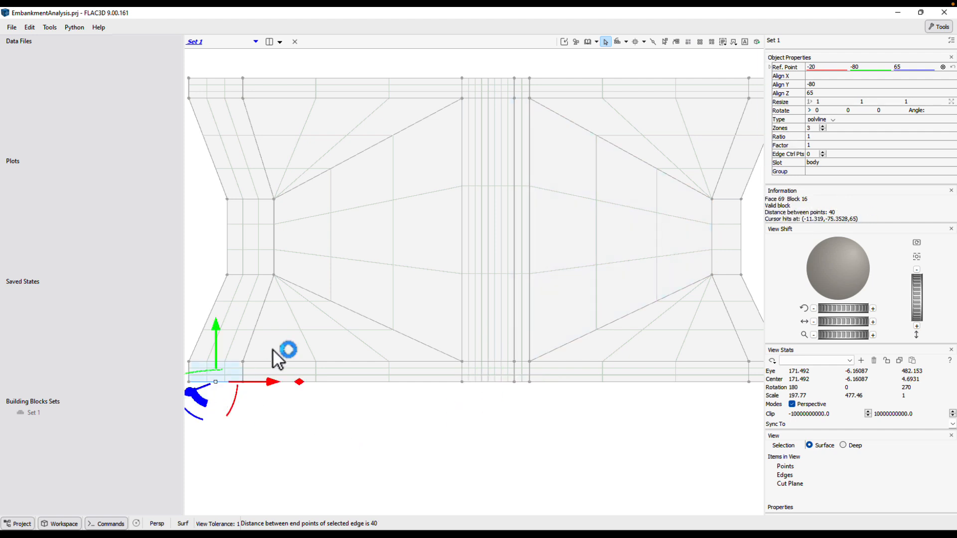
pyautogui.doubleClick(815, 129)
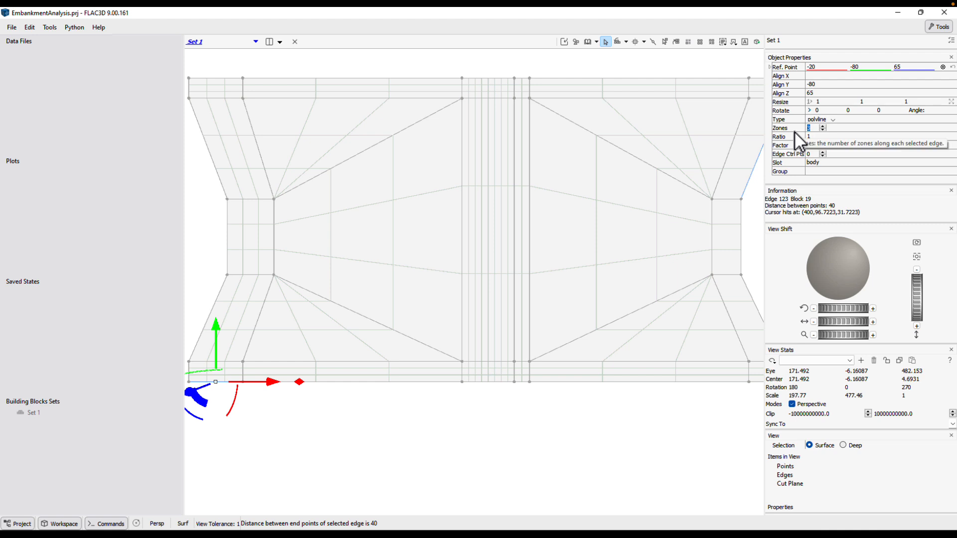
pyautogui.write('1')
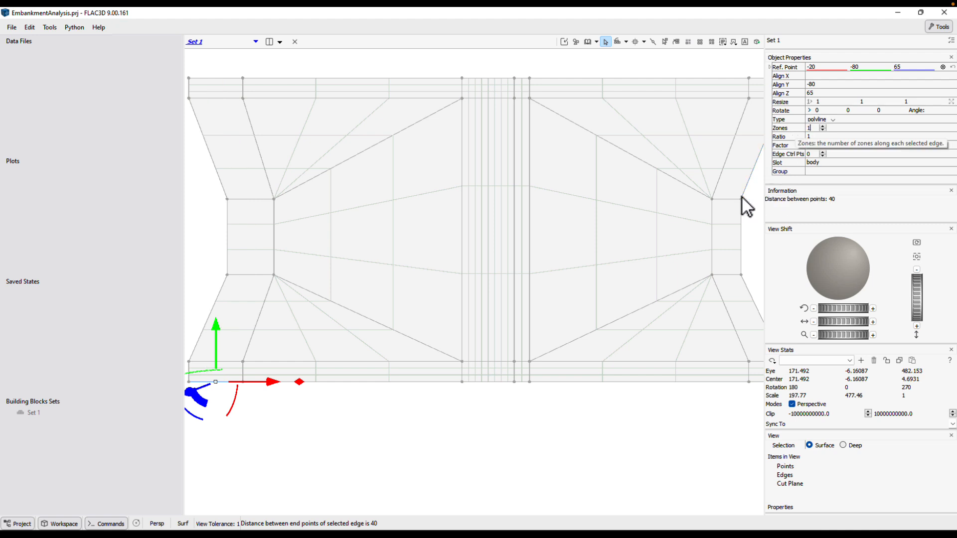
pyautogui.scroll(3, 632, 428)
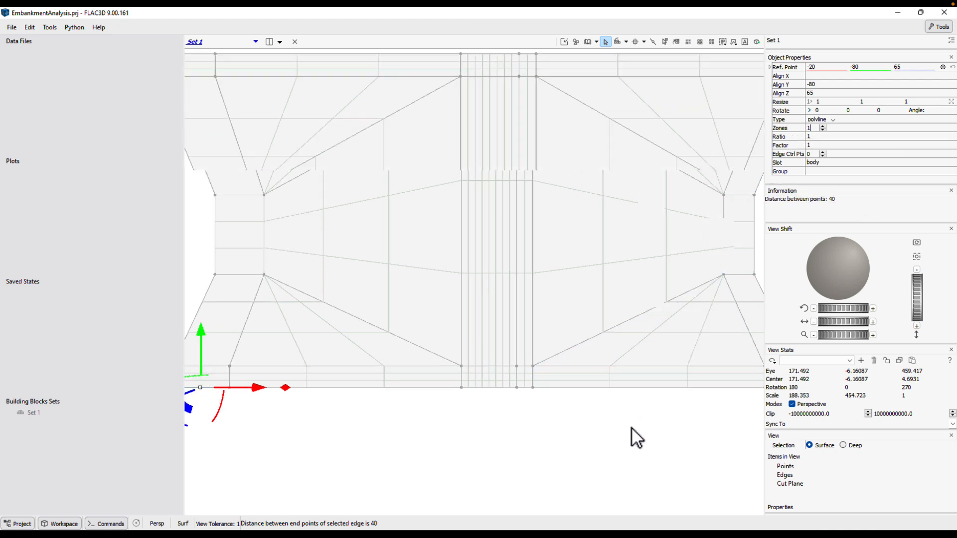
pyautogui.scroll(-8, 631, 427)
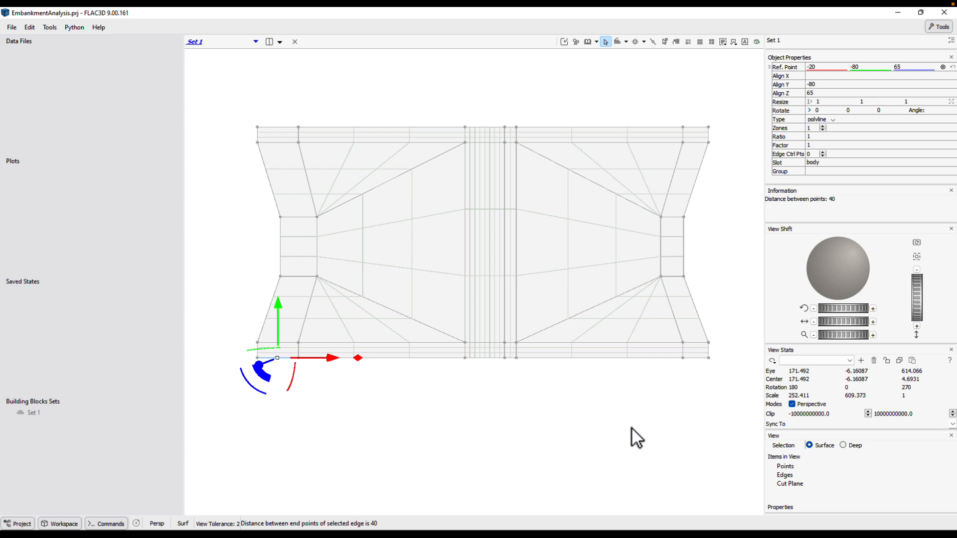
pyautogui.click(632, 435)
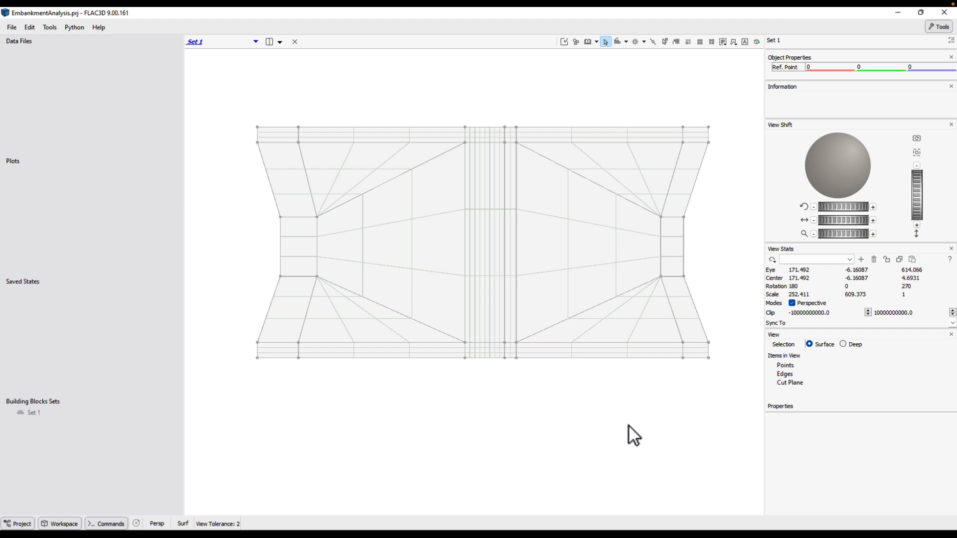
# Step: View the model along the X axis and set the zones to 2 on the base edge under the positive-Y side
pyautogui.press('x')
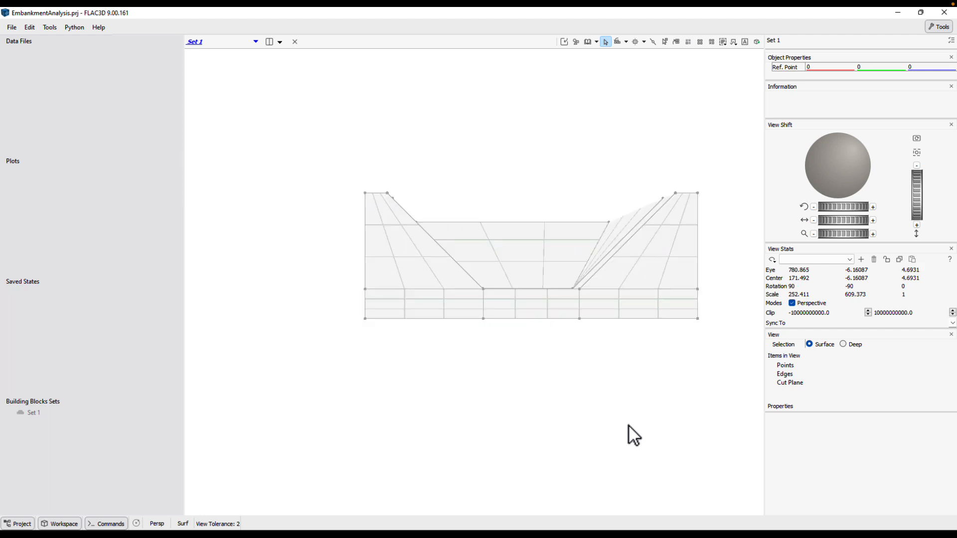
pyautogui.click(628, 321)
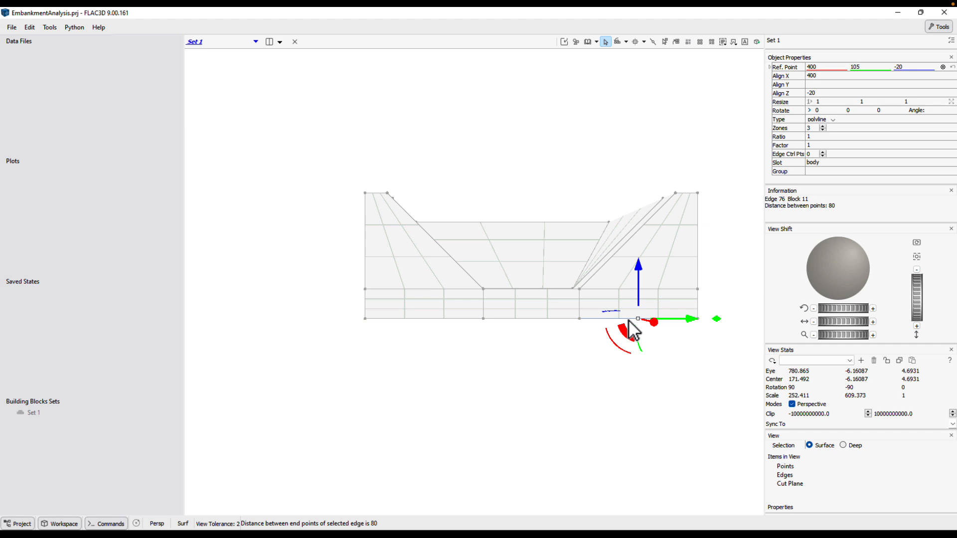
pyautogui.click(809, 128)
pyautogui.write('2')
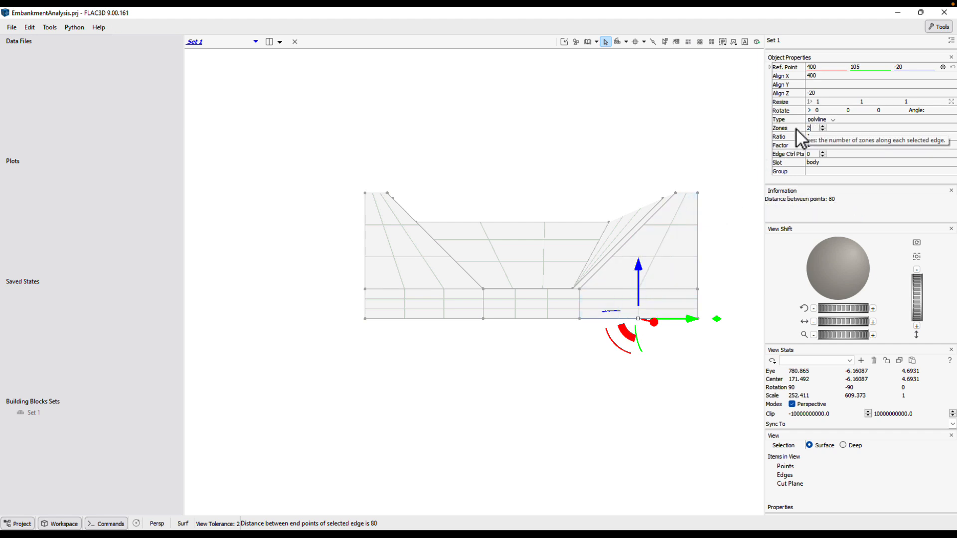
# Step: Set the zones to 4 on the base edge under the valley floor
pyautogui.click(529, 320)
pyautogui.click(808, 129)
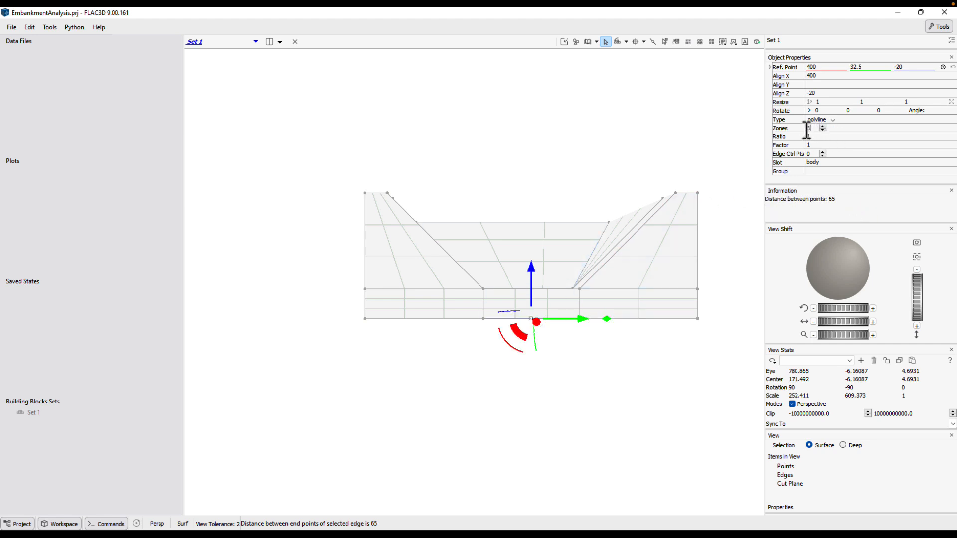
pyautogui.moveTo(806, 129); pyautogui.dragTo(786, 131)
pyautogui.write('4')
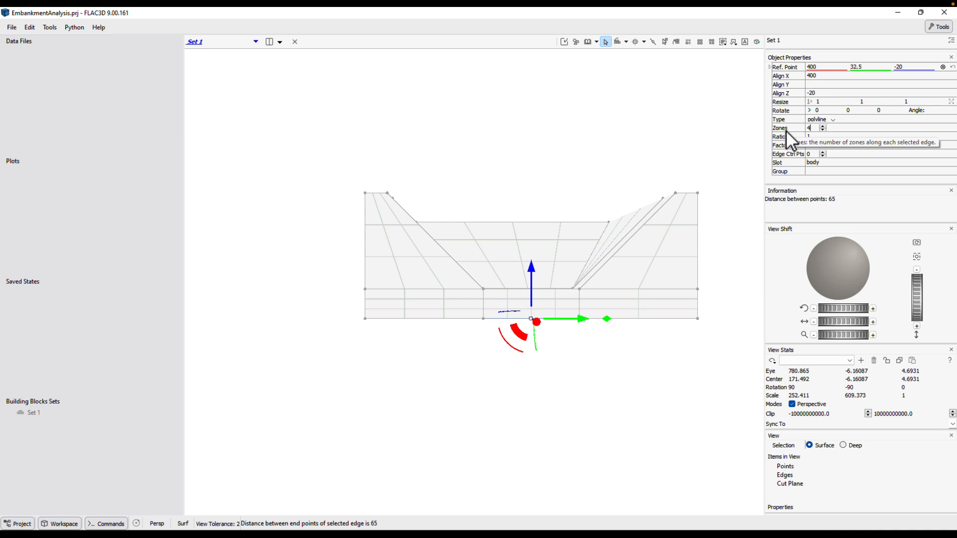
# Step: Set the zones to 2 on the base edge under the negative-Y side
pyautogui.click(426, 321)
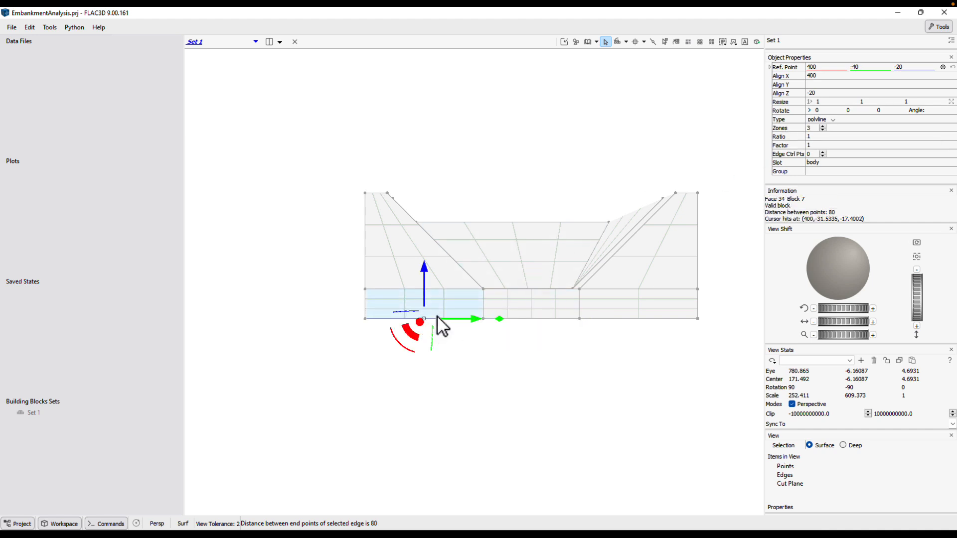
pyautogui.click(815, 128)
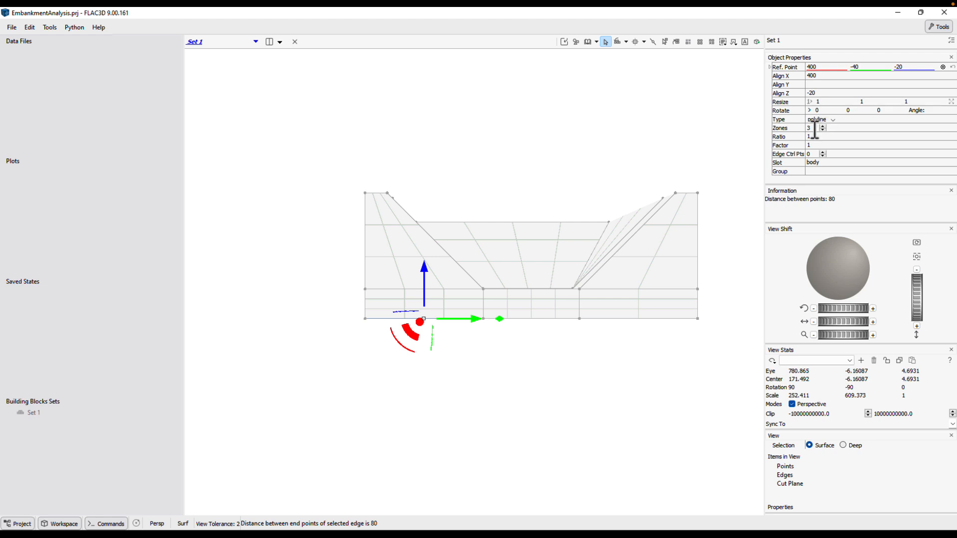
pyautogui.write('2')
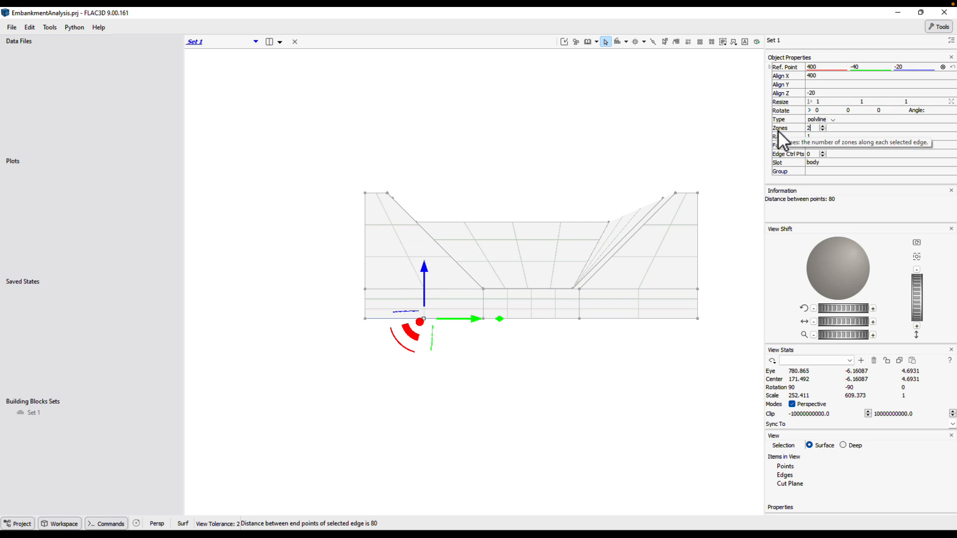
# Step: Set the zones to 2 on the foundation layer's outer vertical edge at positive Y and clear the selection
pyautogui.click(698, 305)
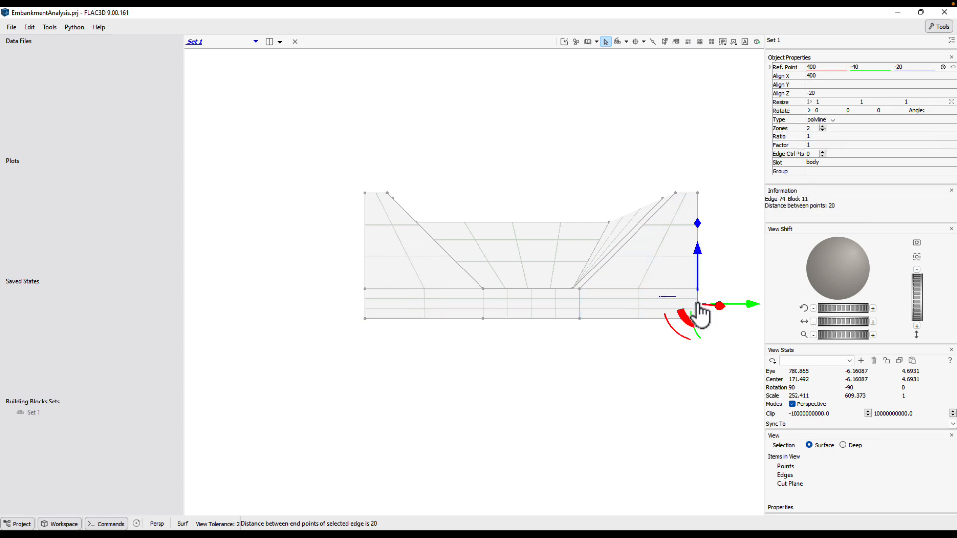
pyautogui.click(817, 128)
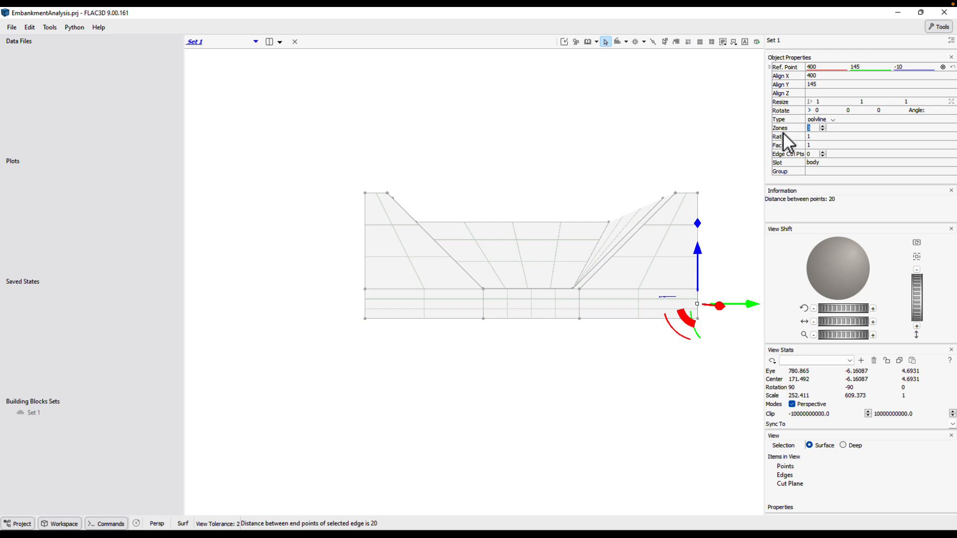
pyautogui.click(687, 203)
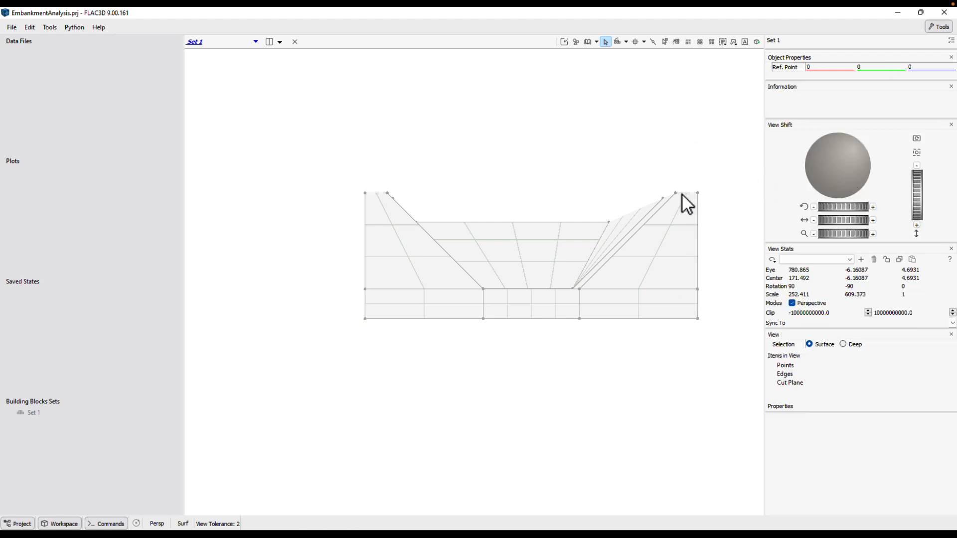
# Step: Set the zones to 7 on the outer vertical edge above the foundation layer on the positive-Y side
pyautogui.click(698, 225)
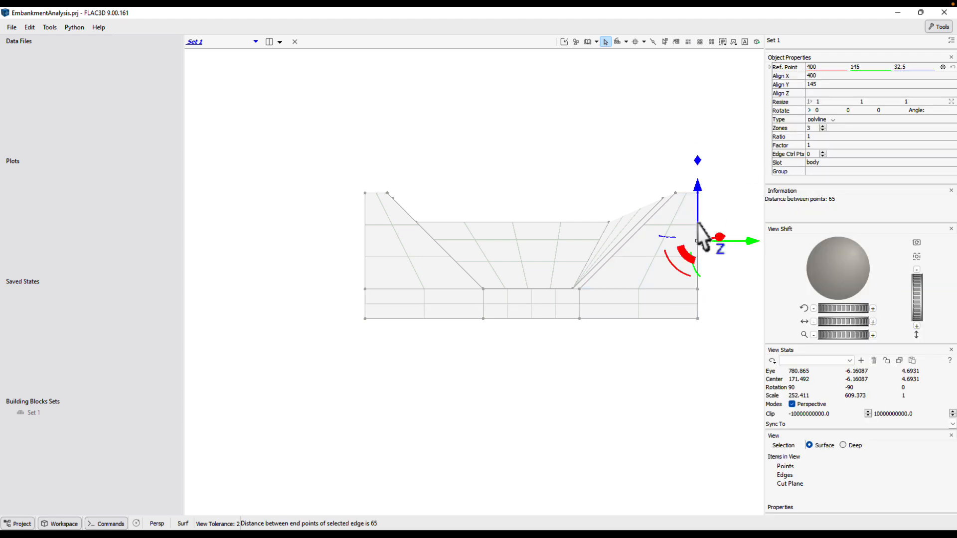
pyautogui.click(810, 128)
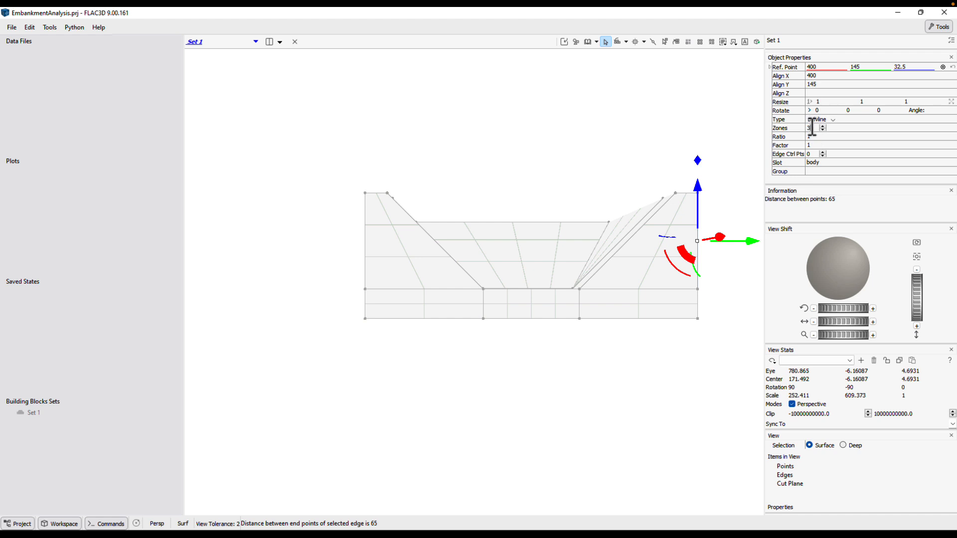
pyautogui.write('7')
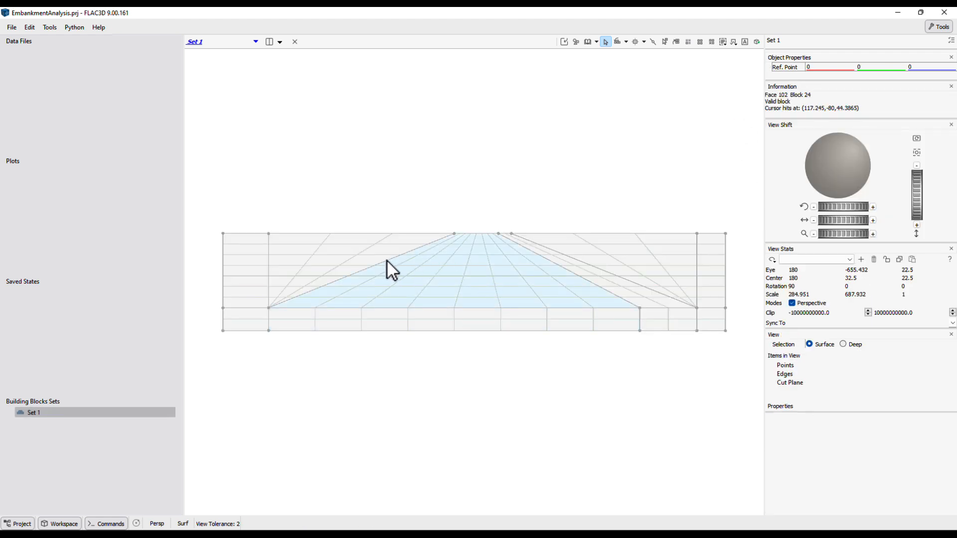
# Step: Grade the zones along the low-X sloping edge on the negative-Y side with a ratio of 1.20482
pyautogui.click(386, 260)
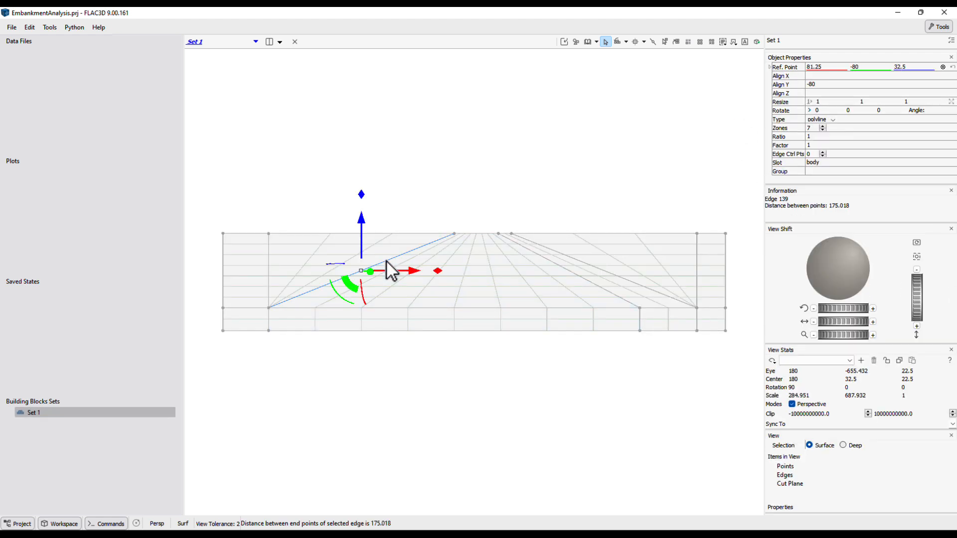
pyautogui.click(818, 136)
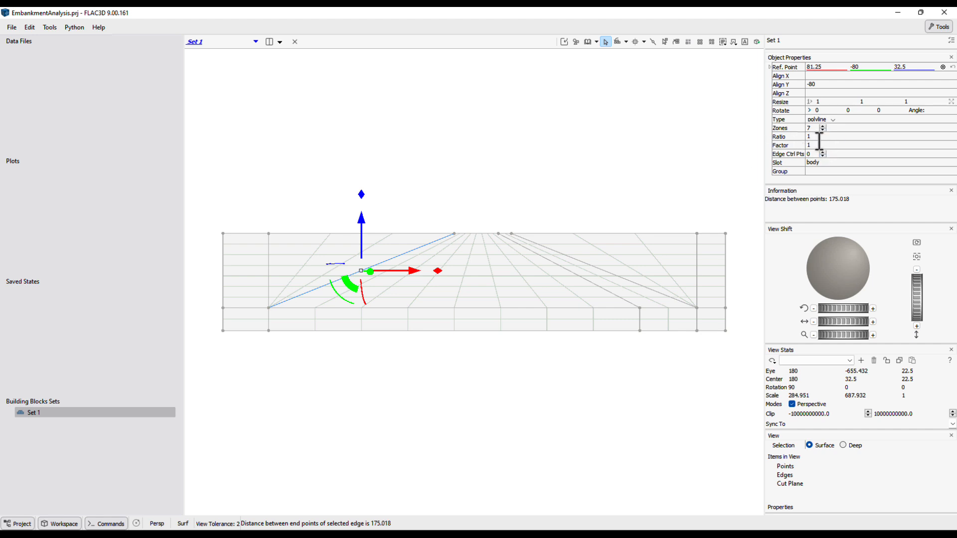
pyautogui.write('.2082')
pyautogui.press('Return')
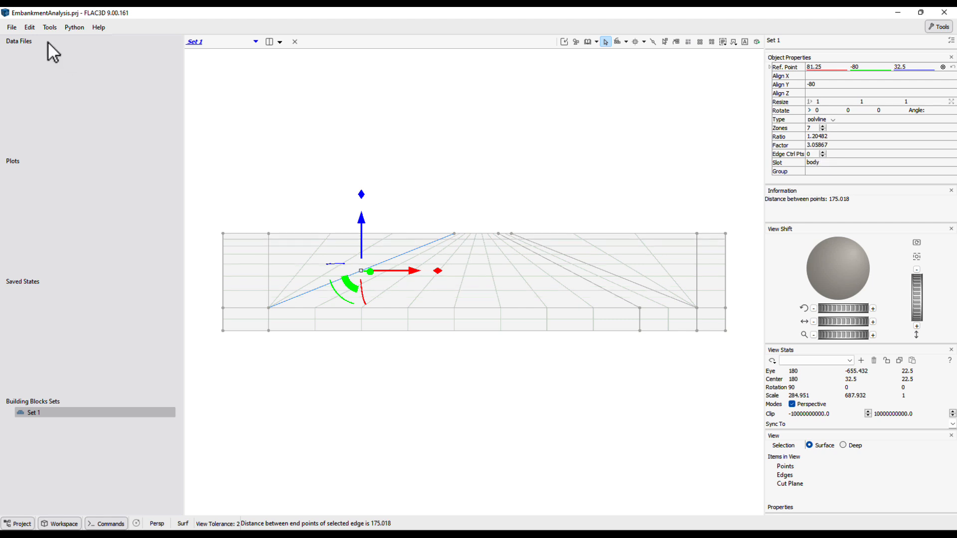
# Step: Save the project together with the model state as Mesh.sav
pyautogui.click(12, 27)
pyautogui.click(23, 92)
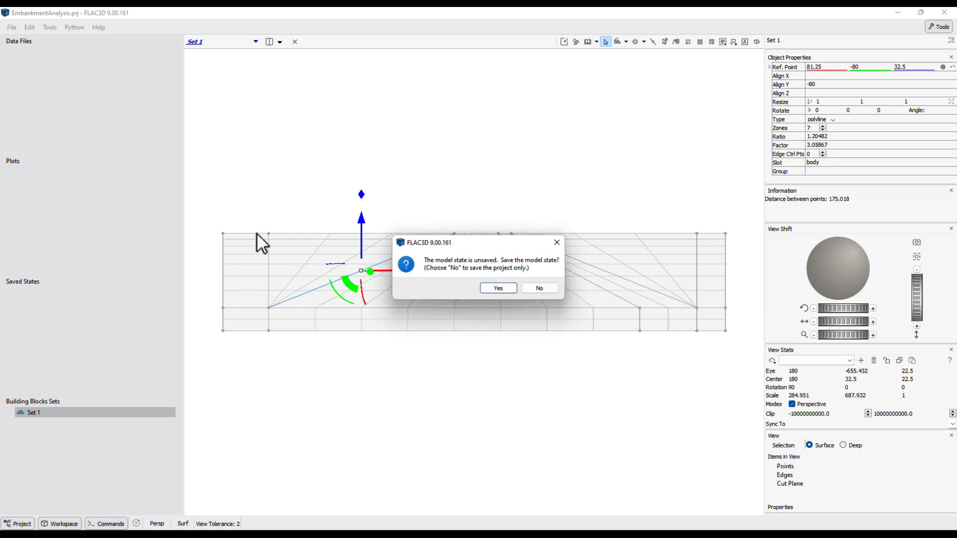
pyautogui.click(493, 286)
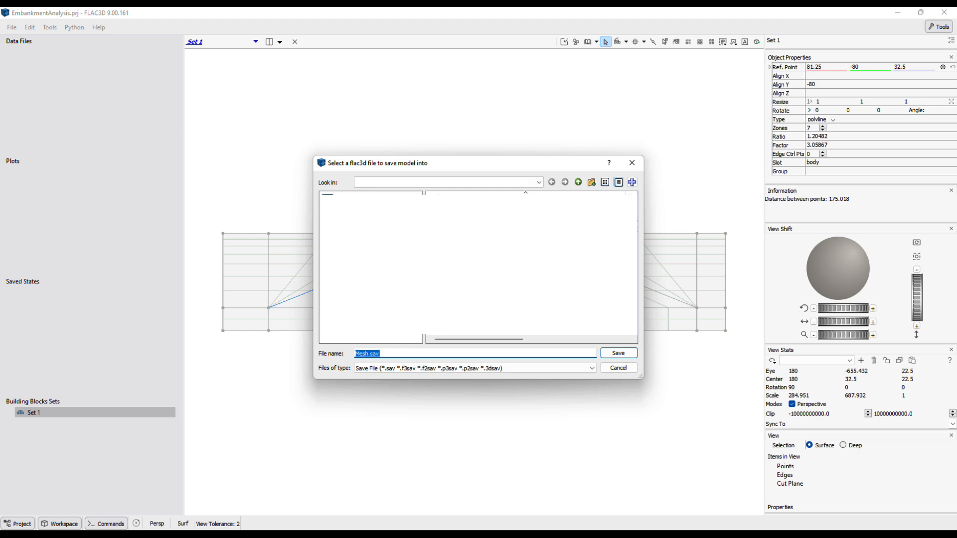
pyautogui.click(611, 353)
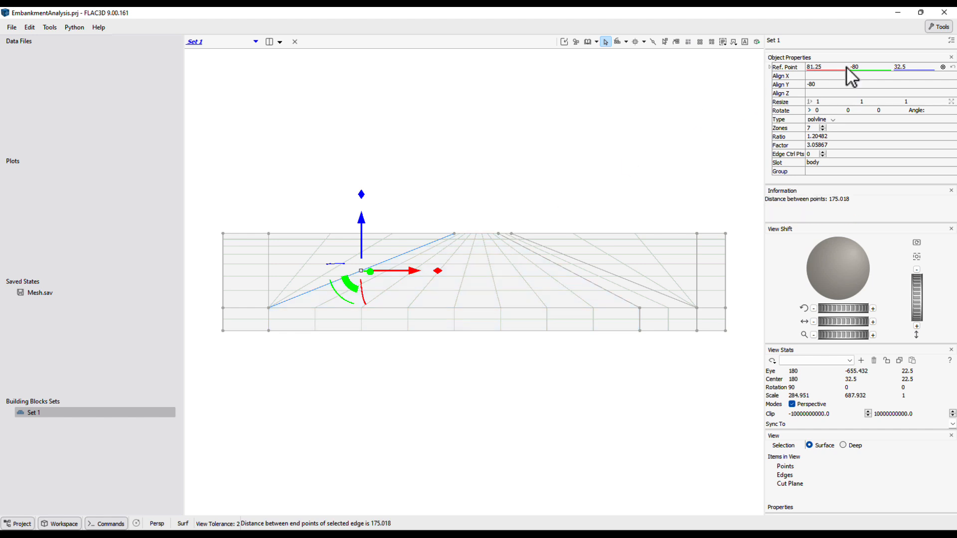
# Step: Generate the model zones from the building blocks set
pyautogui.click(757, 42)
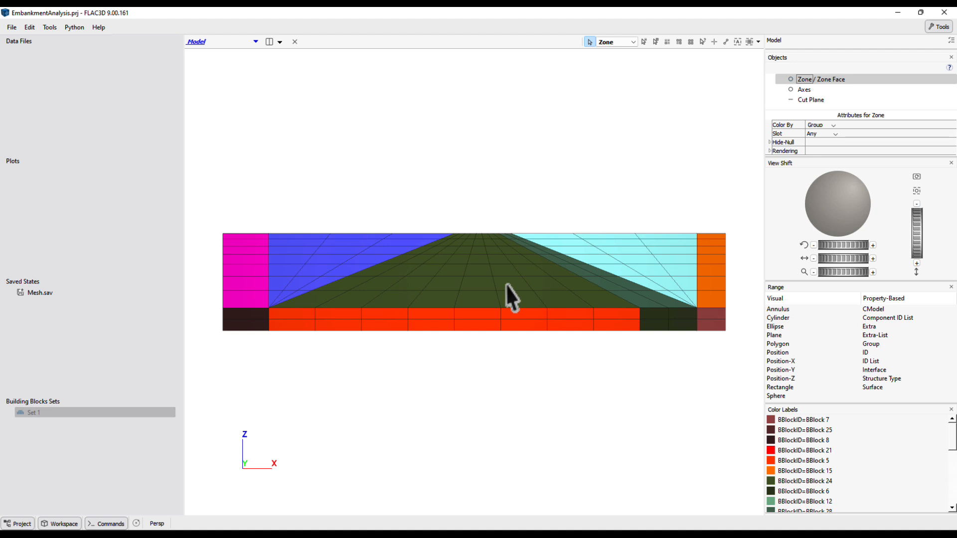
pyautogui.moveTo(841, 193); pyautogui.dragTo(808, 211)
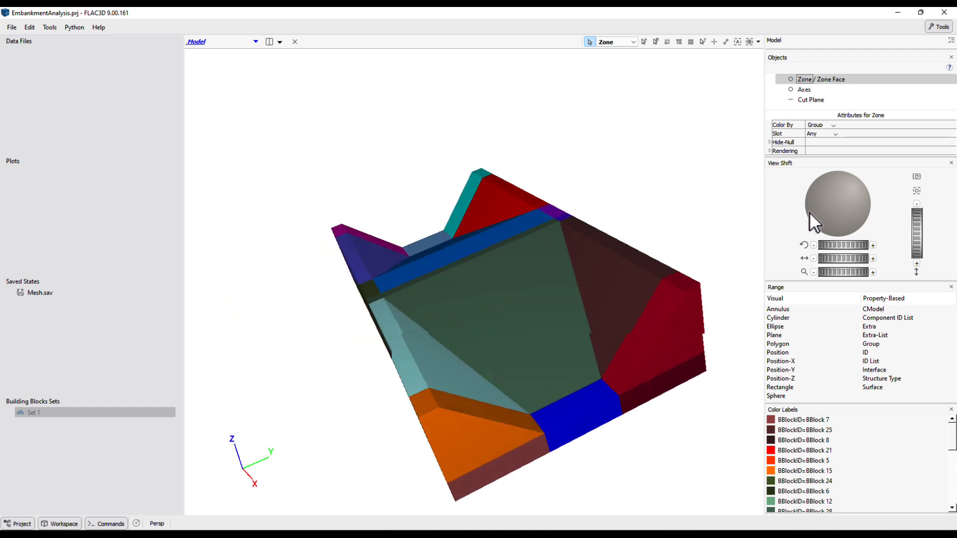
# Step: Assign the embankment zones, including the crest strip, to the group Embankment in the Default slot and hide them
pyautogui.click(479, 291)
pyautogui.keyDown('ctrl'); pyautogui.click(448, 253); pyautogui.keyUp('ctrl')
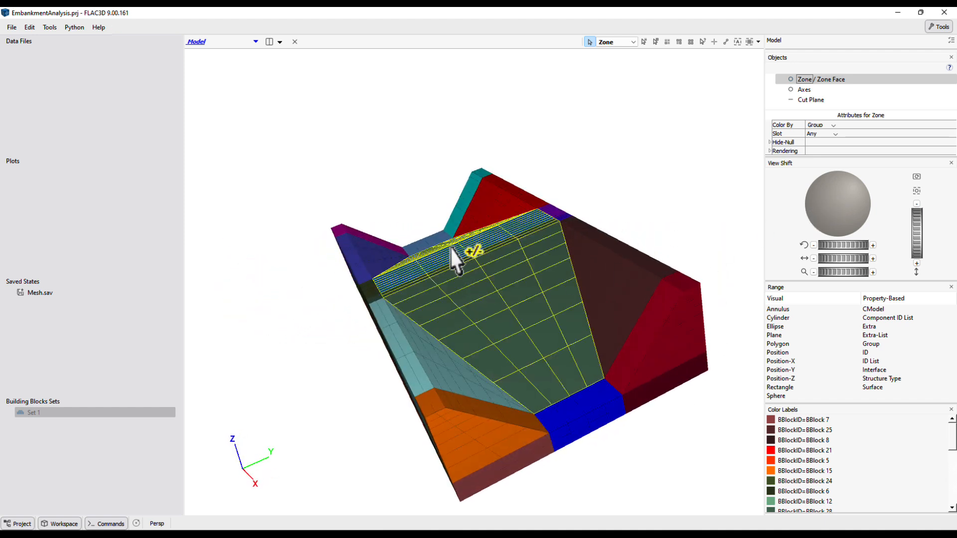
pyautogui.click(749, 45)
pyautogui.write('Embankment')
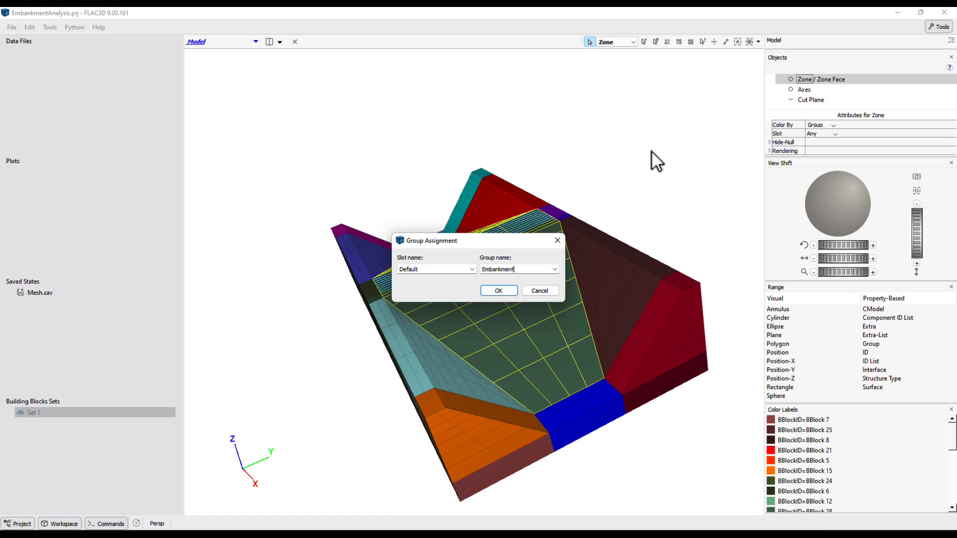
pyautogui.press('Return')
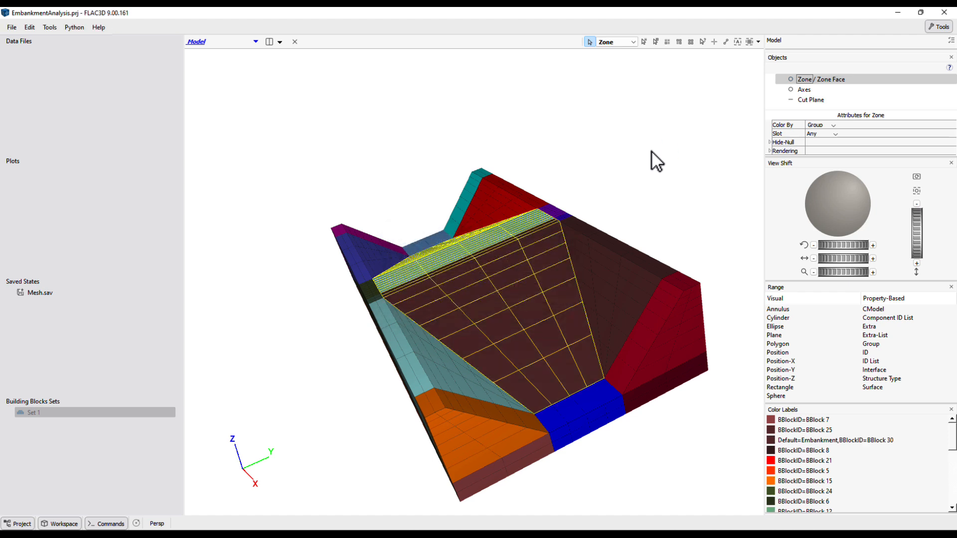
pyautogui.click(677, 43)
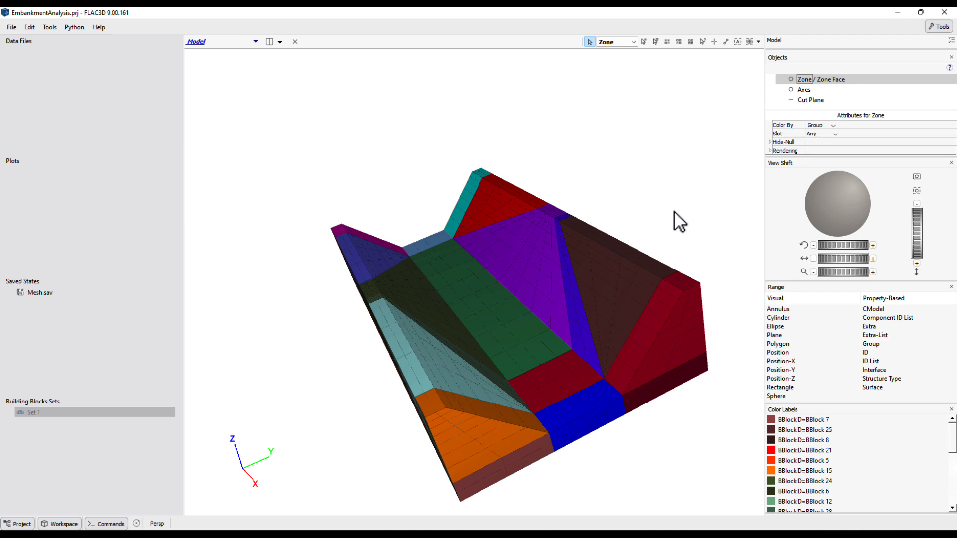
# Step: Select and hide all zones above the foundation layer using a Position-Z range with its low limit at about 1.95
pyautogui.doubleClick(788, 379)
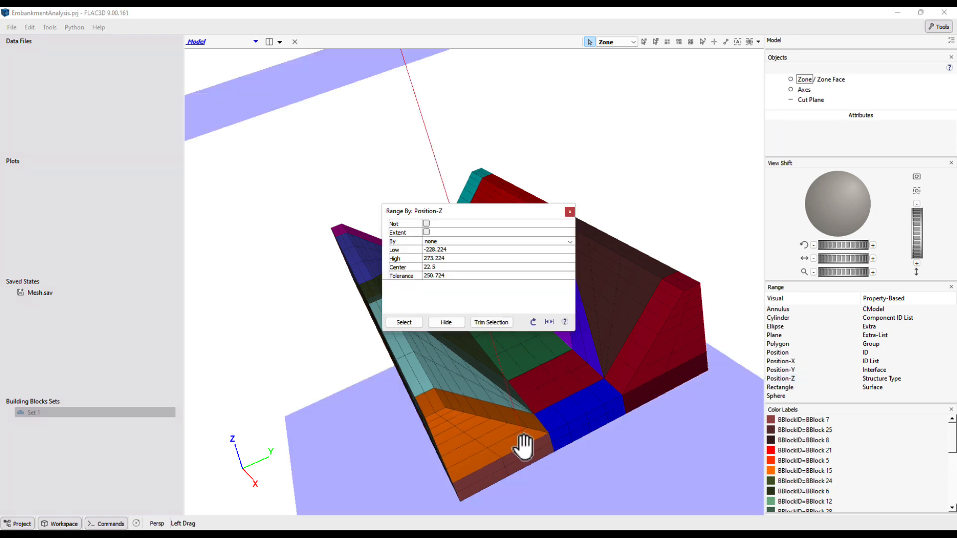
pyautogui.moveTo(518, 441)
pyautogui.mouseDown()
pyautogui.moveTo(497, 335)
pyautogui.moveTo(502, 317)
pyautogui.moveTo(489, 297)
pyautogui.mouseUp()
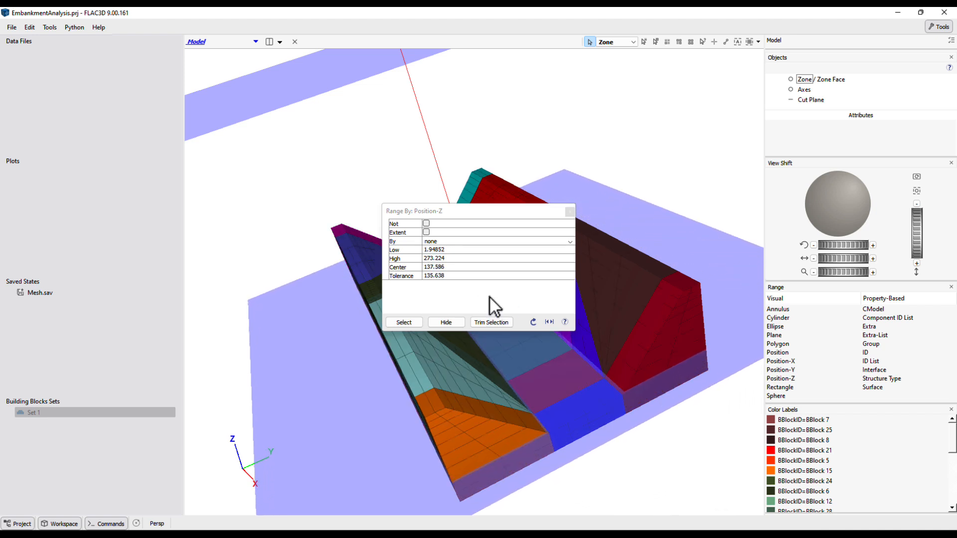
pyautogui.click(411, 322)
pyautogui.click(453, 321)
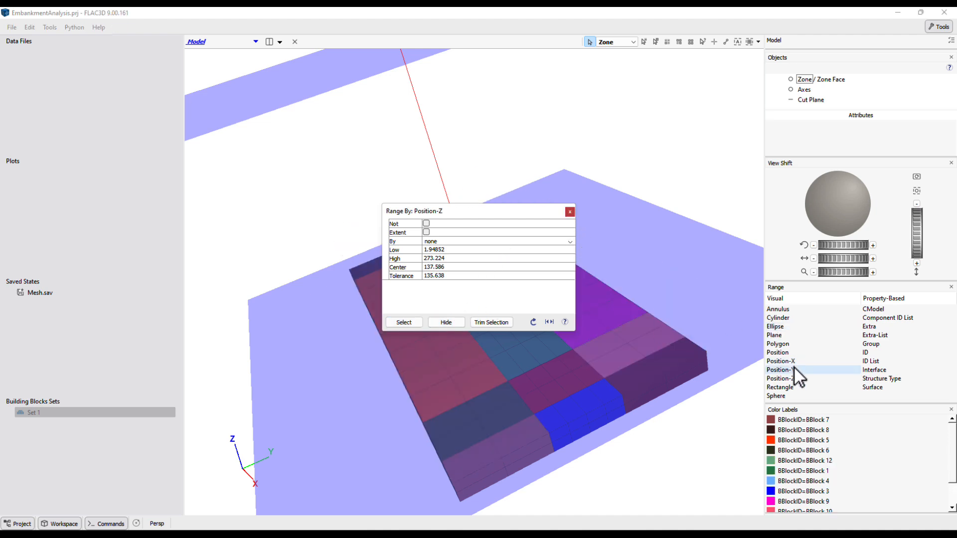
# Step: Select and hide the foundation zones on the low-X side using a Position-X range with its high limit at about 321.8
pyautogui.click(790, 362)
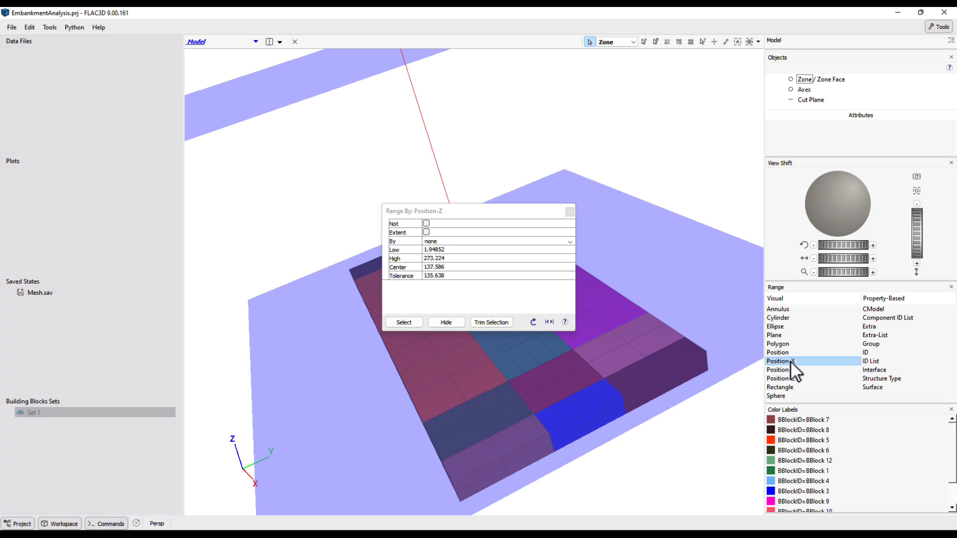
pyautogui.moveTo(602, 416); pyautogui.dragTo(522, 347)
pyautogui.click(403, 322)
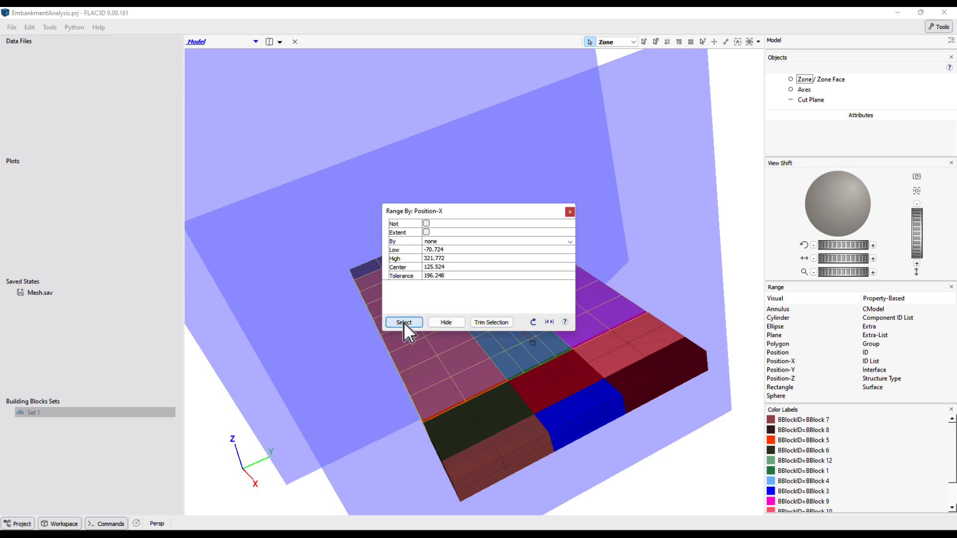
pyautogui.click(444, 322)
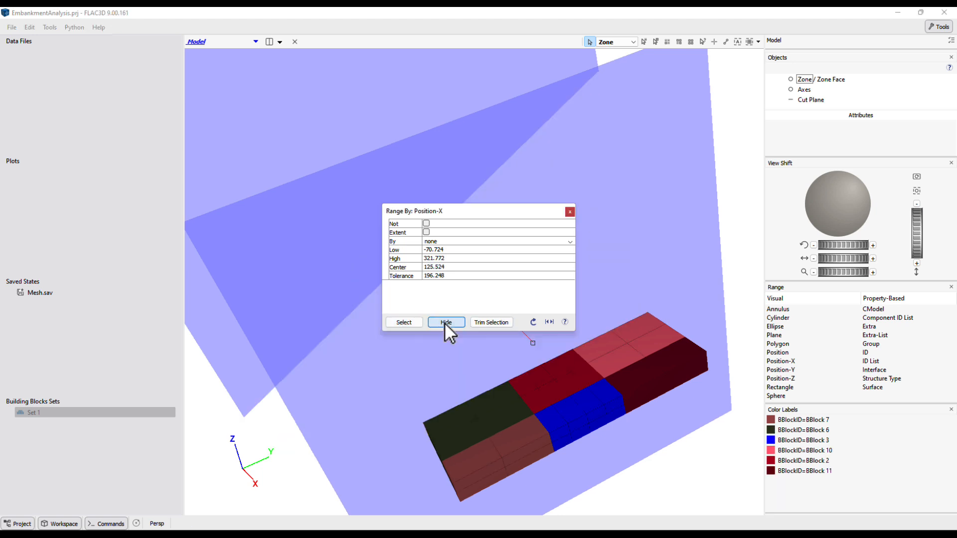
# Step: Select and hide the foundation zones on the negative-Y side using a Position-Y range with its high limit at about -5.2
pyautogui.click(796, 370)
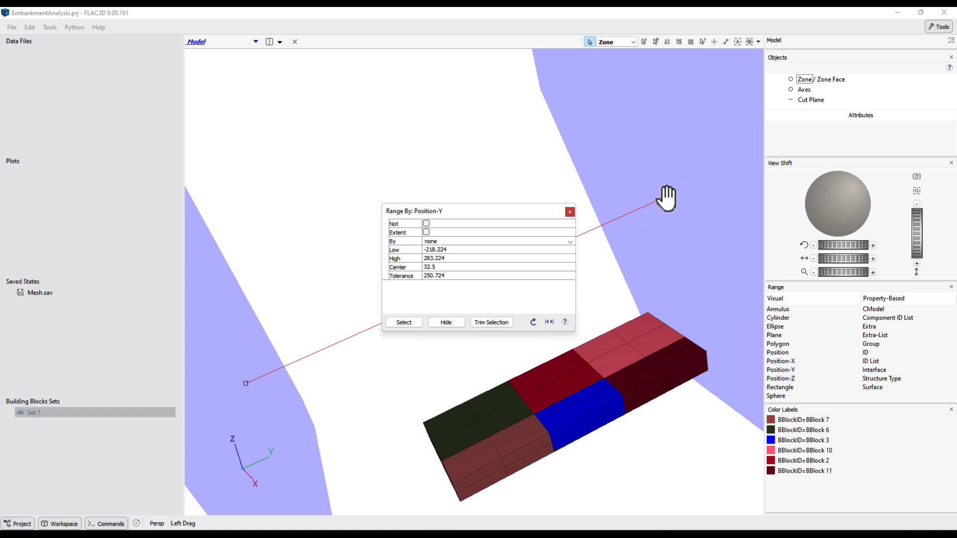
pyautogui.moveTo(669, 199); pyautogui.dragTo(474, 365)
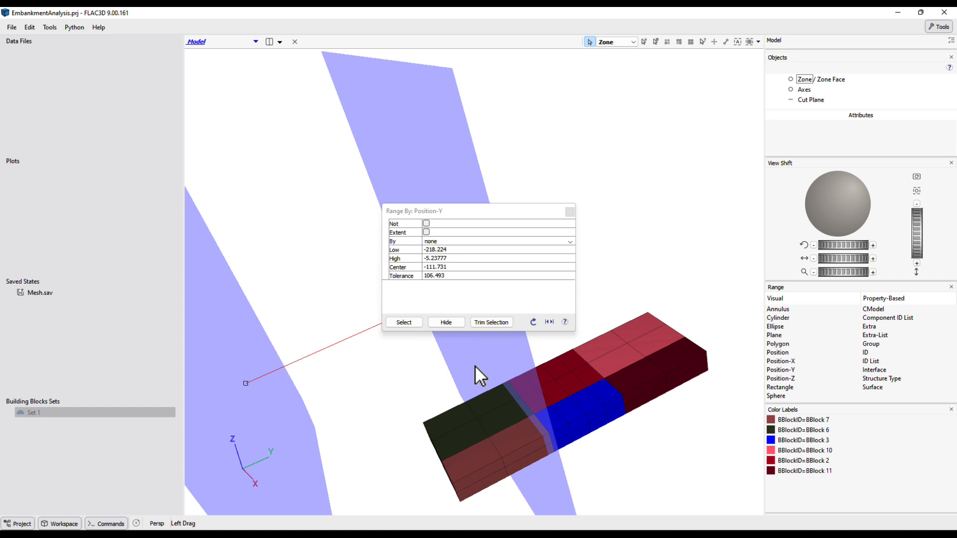
pyautogui.click(411, 324)
pyautogui.click(442, 322)
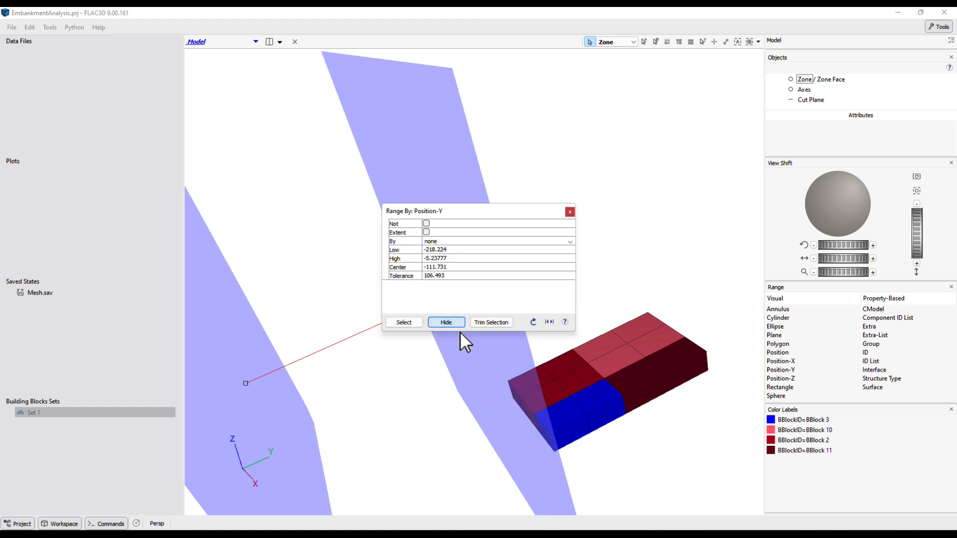
# Step: Select and hide the foundation zones on the positive-Y side using a Position-Y range from about 70.4 to 280.9
pyautogui.moveTo(477, 213); pyautogui.dragTo(603, 106)
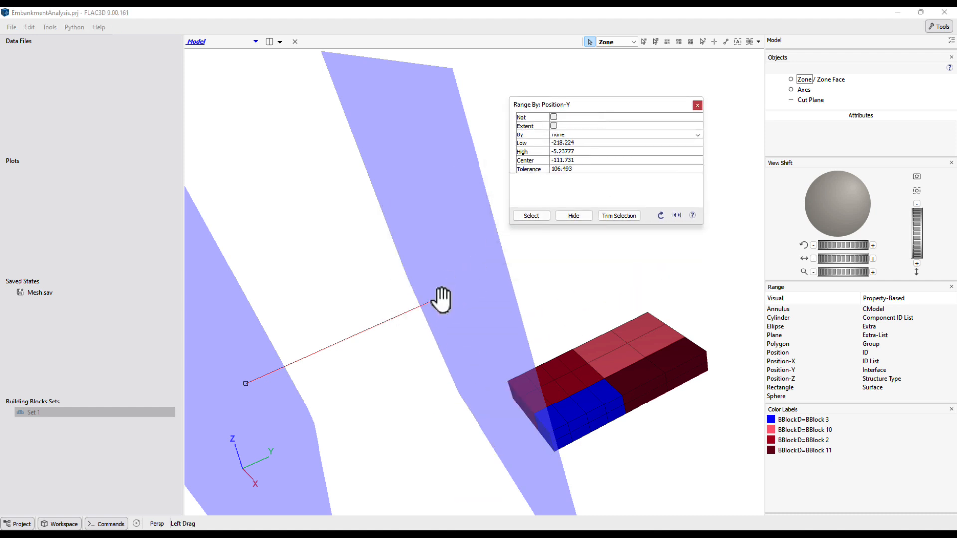
pyautogui.moveTo(442, 297); pyautogui.dragTo(698, 261)
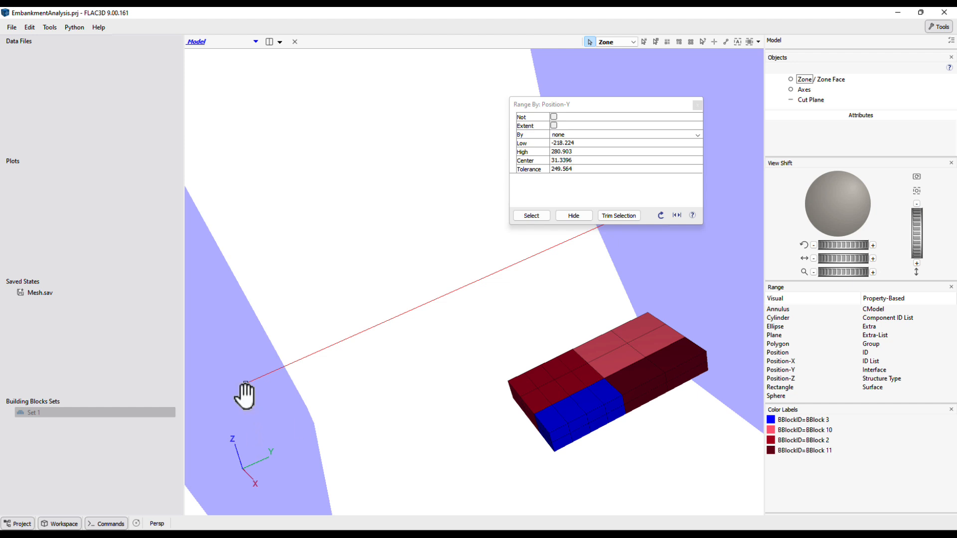
pyautogui.moveTo(245, 384); pyautogui.dragTo(549, 358)
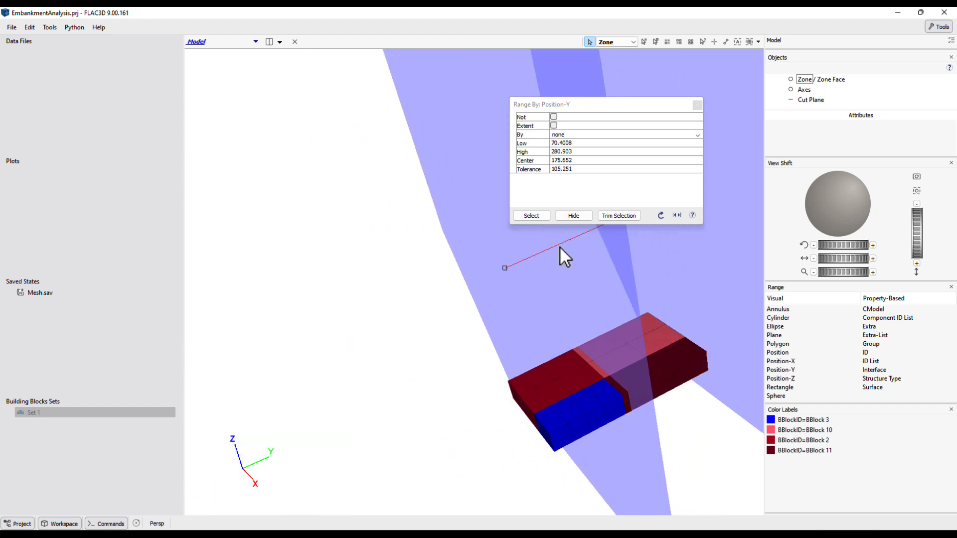
pyautogui.click(529, 214)
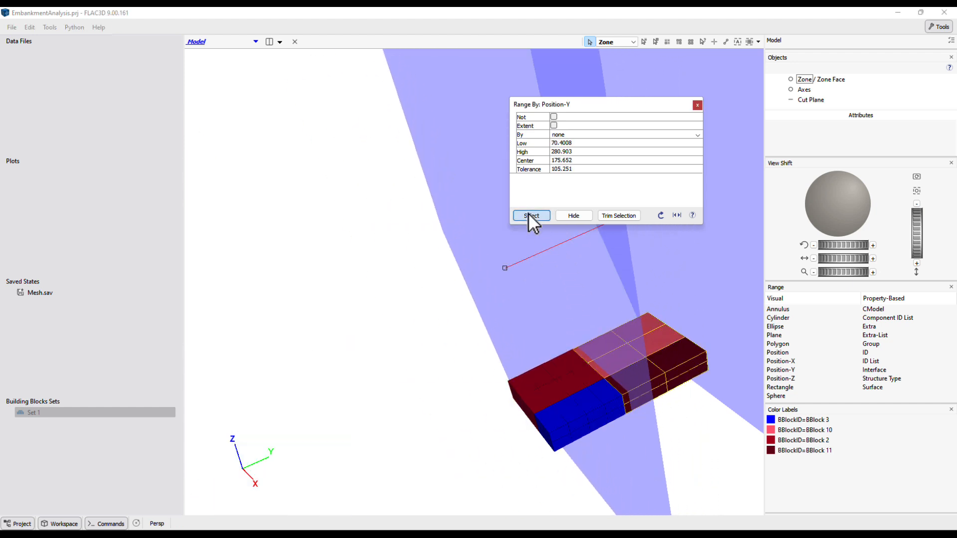
pyautogui.click(581, 218)
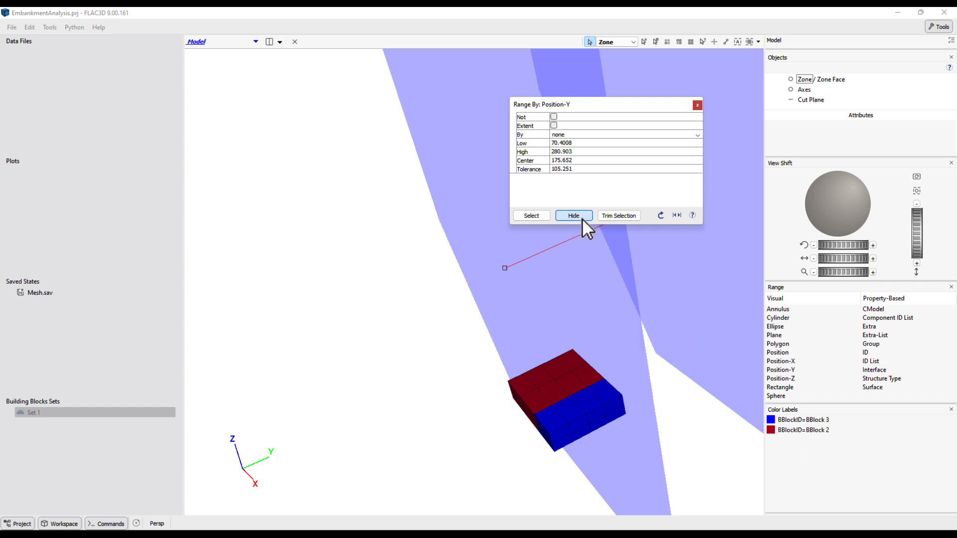
pyautogui.click(431, 352)
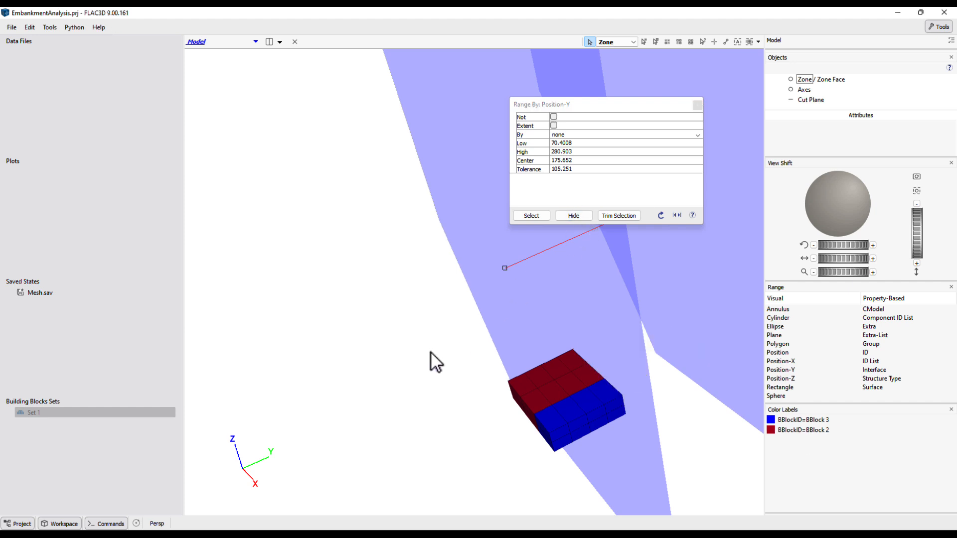
# Step: Select and hide the lower row of the remaining foundation zones using a Position-Z range with its high limit at about -12.2
pyautogui.click(788, 379)
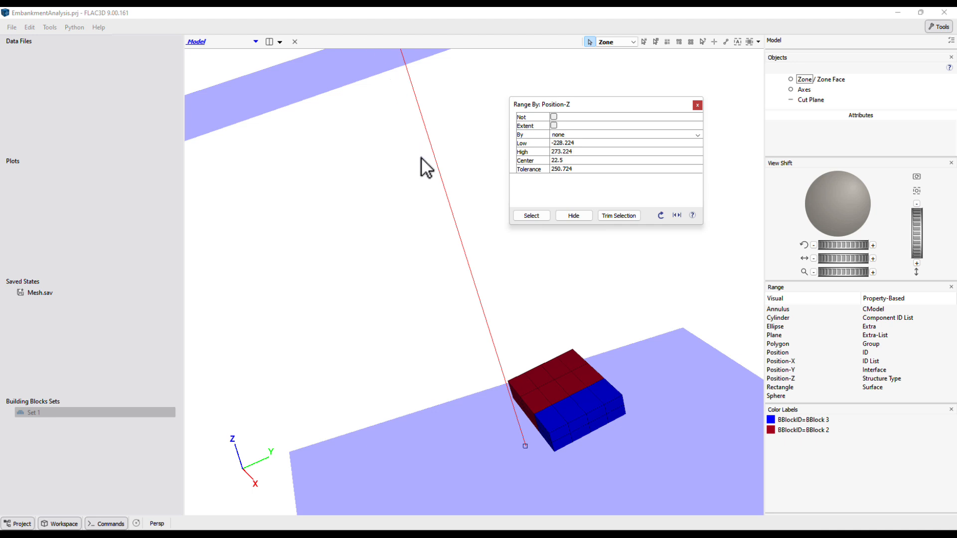
pyautogui.scroll(-3, 422, 158)
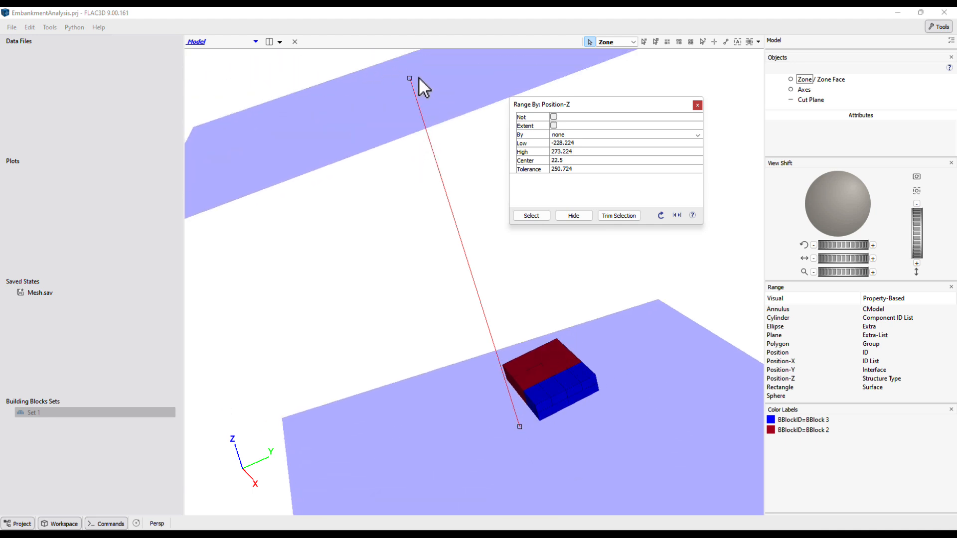
pyautogui.moveTo(410, 79); pyautogui.dragTo(451, 316)
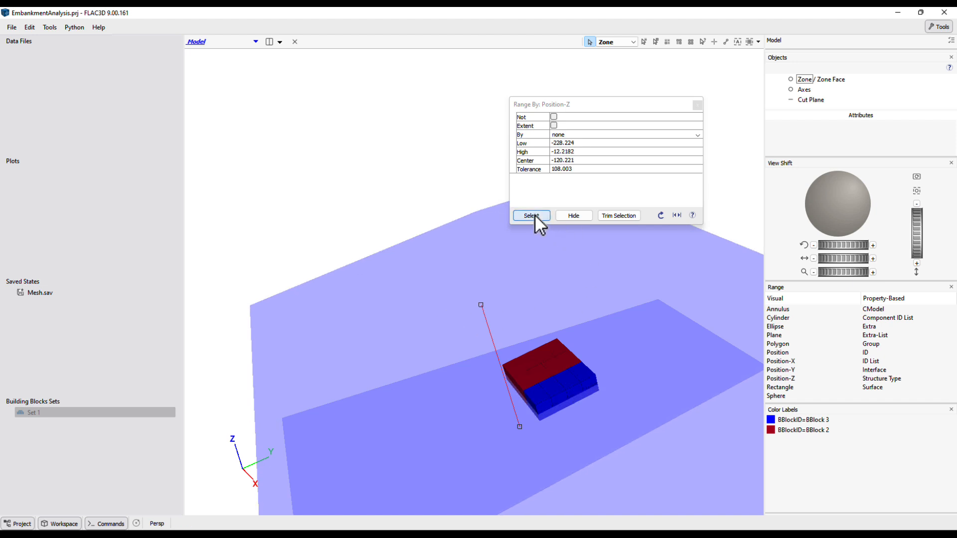
pyautogui.scroll(-3, 620, 363)
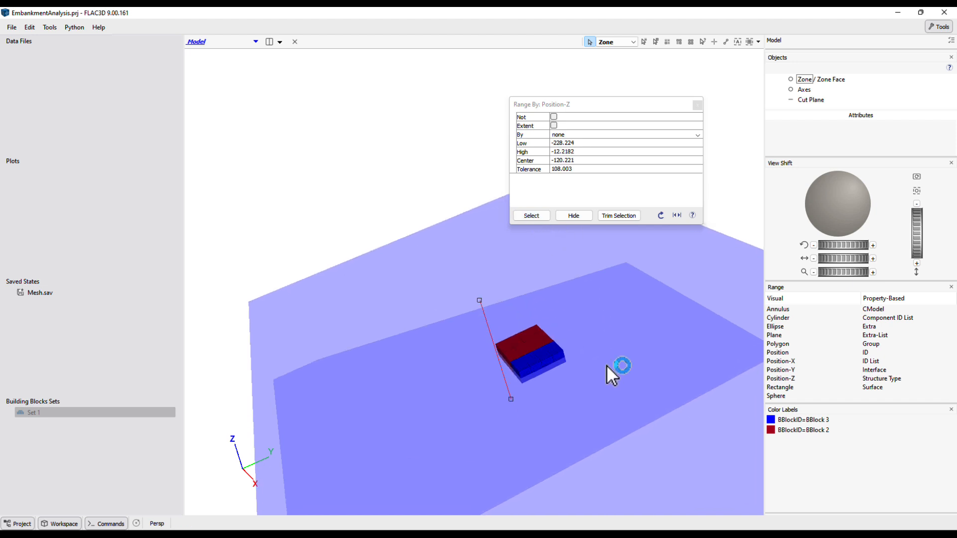
pyautogui.scroll(5, 607, 366)
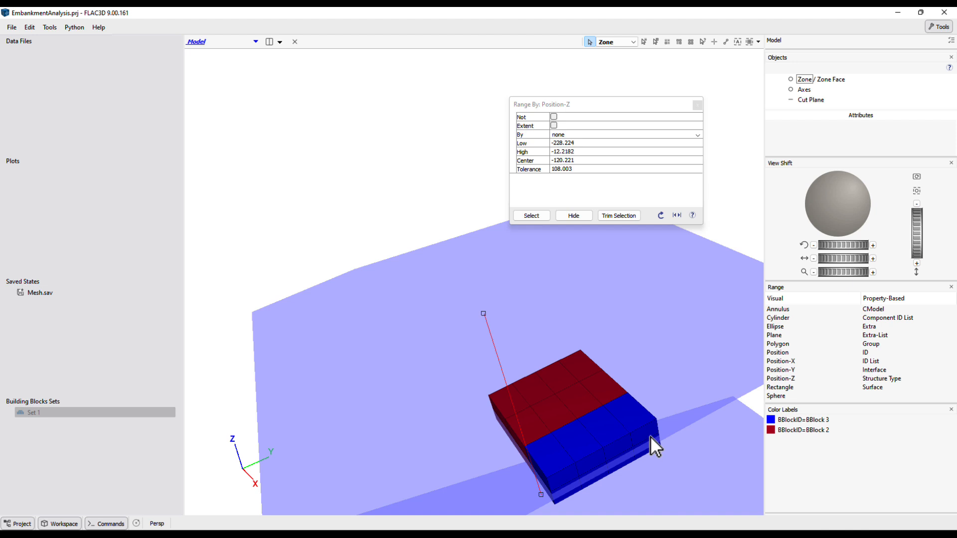
pyautogui.click(534, 215)
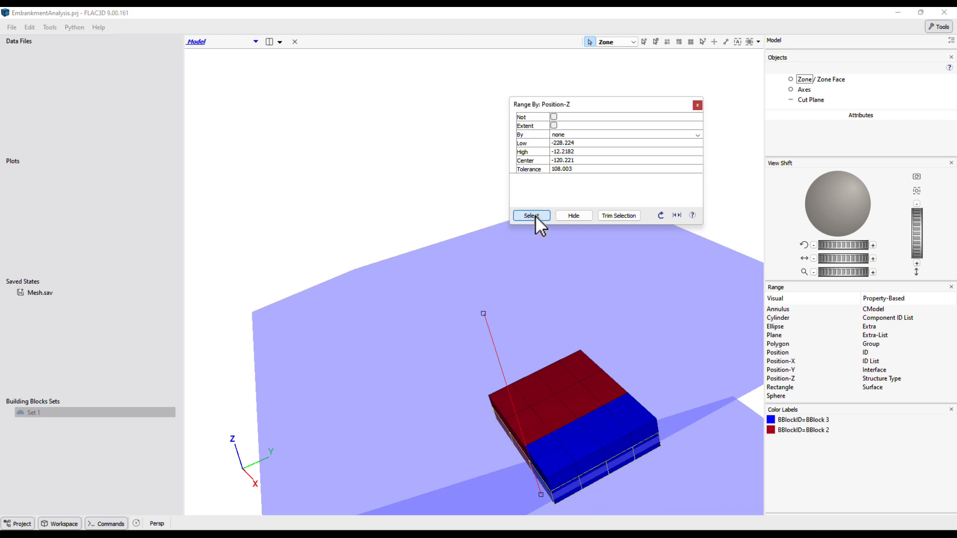
pyautogui.click(576, 219)
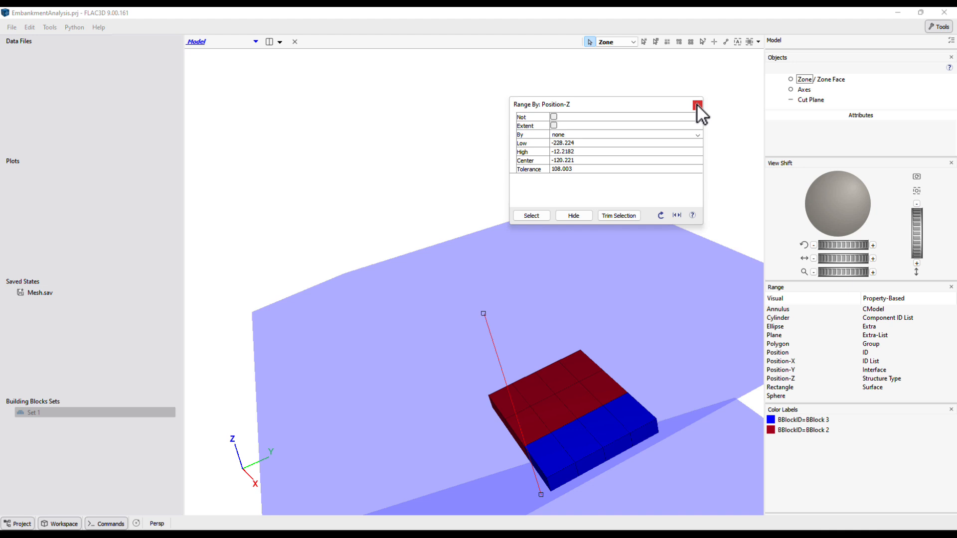
pyautogui.click(697, 105)
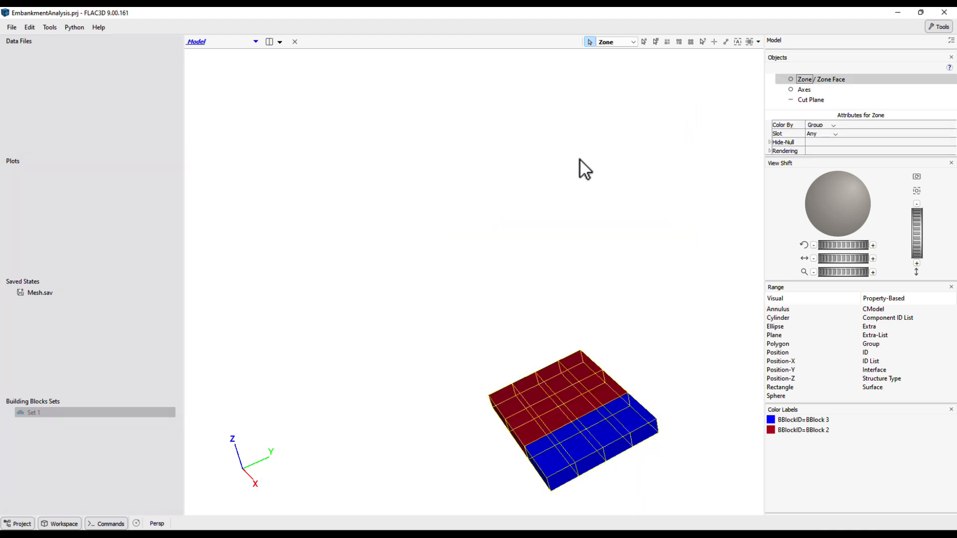
# Step: Assign the remaining visible zones to the group Drain in the Default slot and show all zones again
pyautogui.click(748, 44)
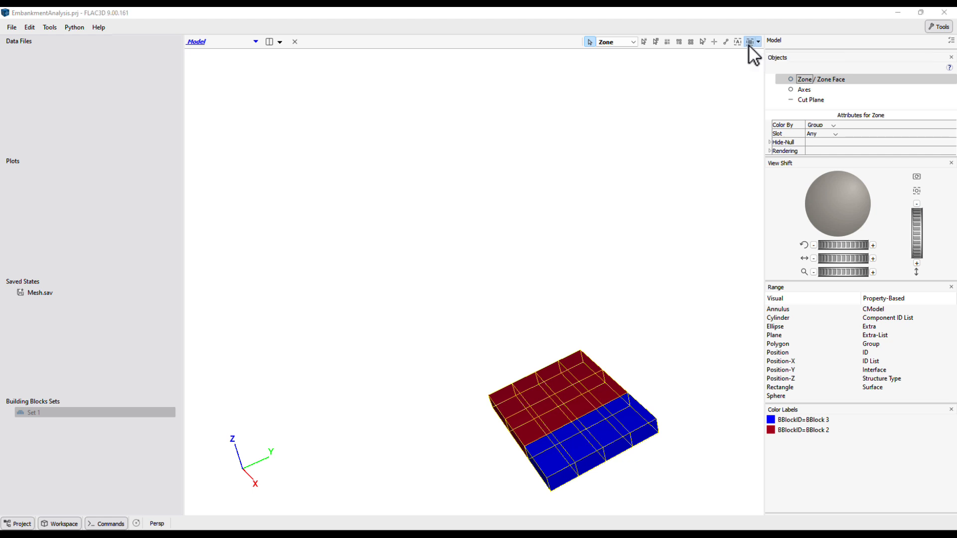
pyautogui.write('Drain')
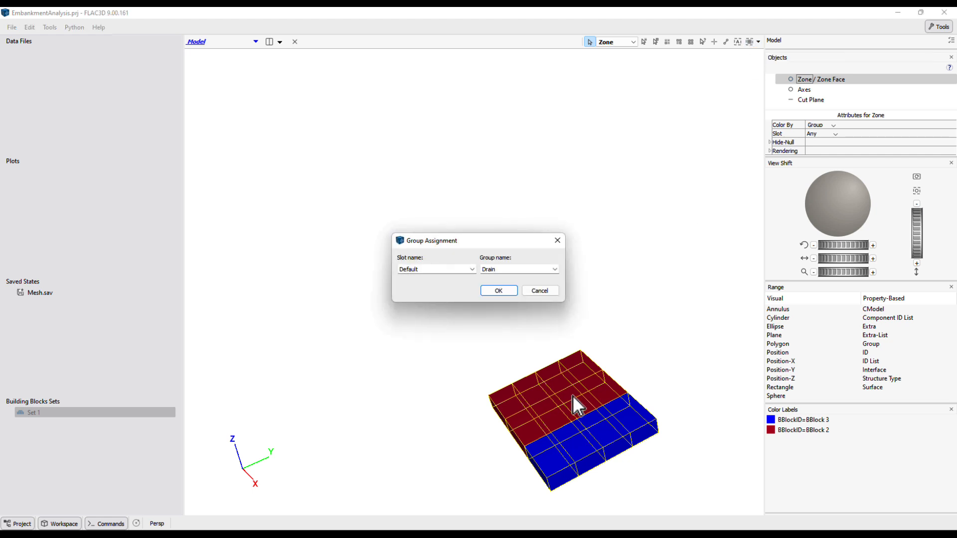
pyautogui.press('Return')
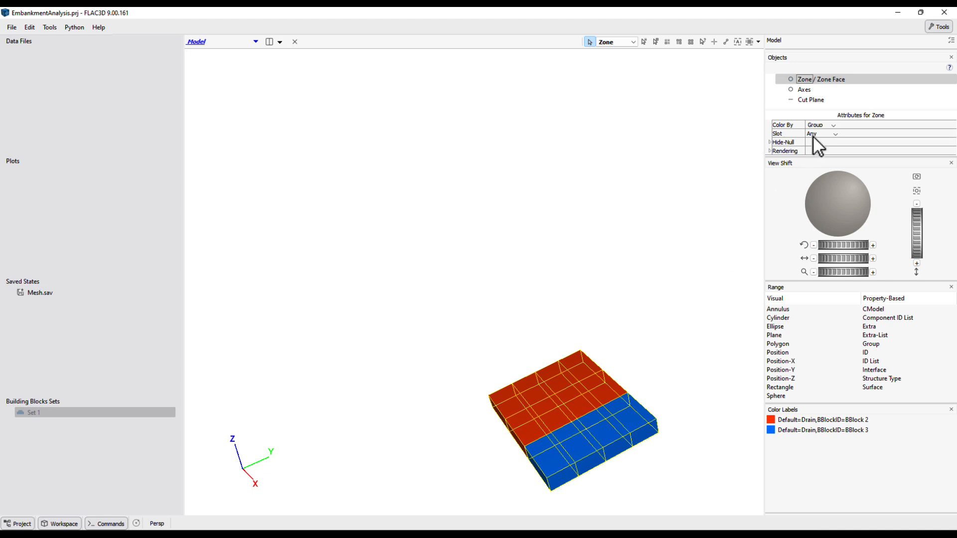
pyautogui.click(690, 42)
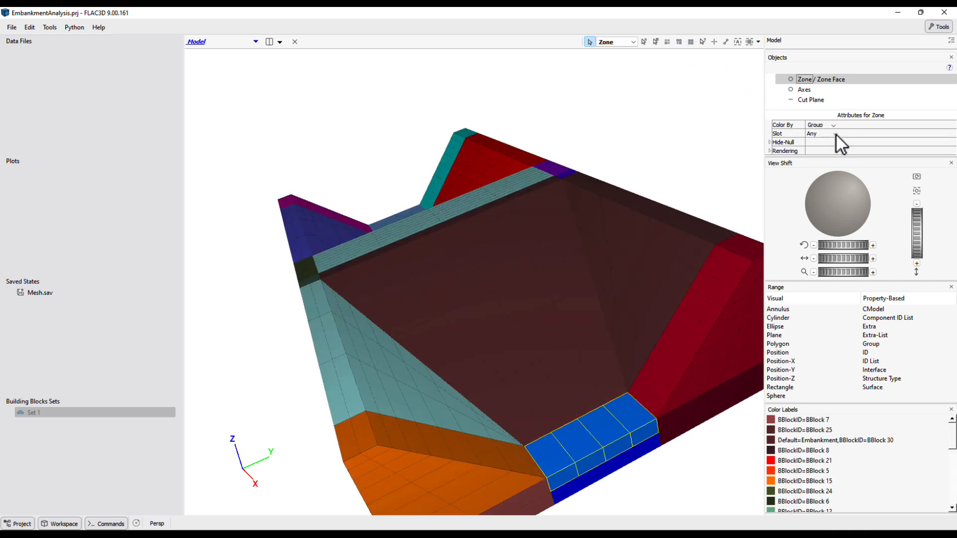
# Step: Color the zones by the groups in the Default slot and hide the Embankment zones
pyautogui.click(836, 154)
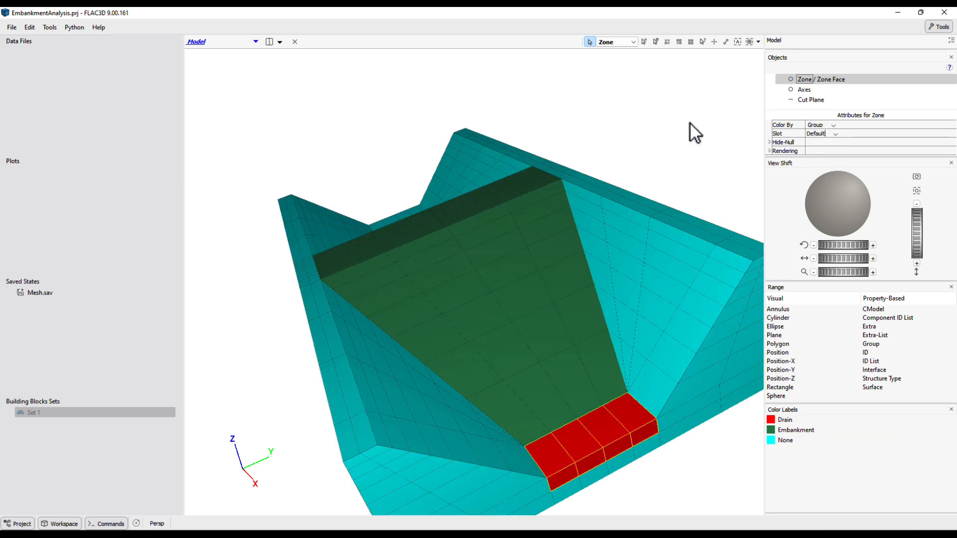
pyautogui.click(655, 43)
pyautogui.click(531, 309)
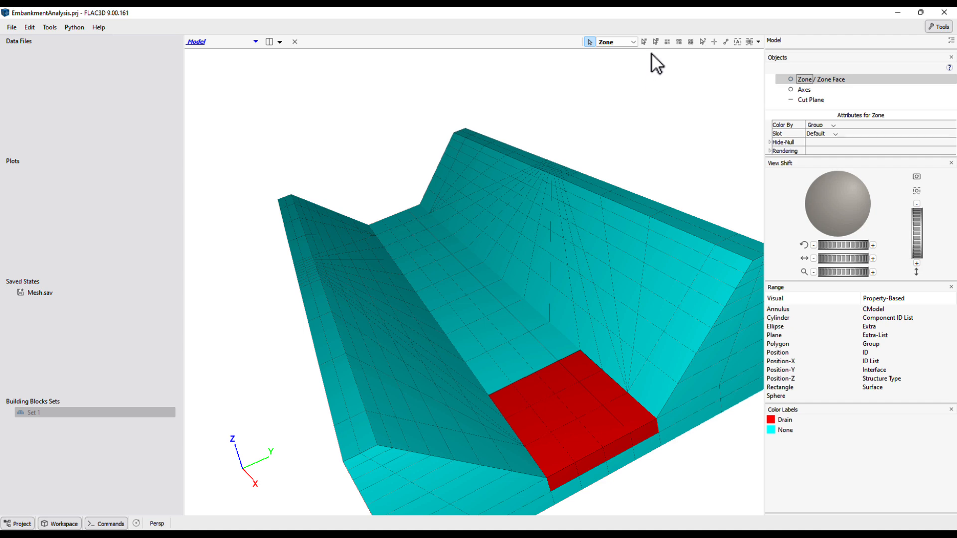
# Step: Hide the Drain zones, assign the remaining foundation zones to the group Rock in the Default slot, and show all zones again
pyautogui.click(596, 435)
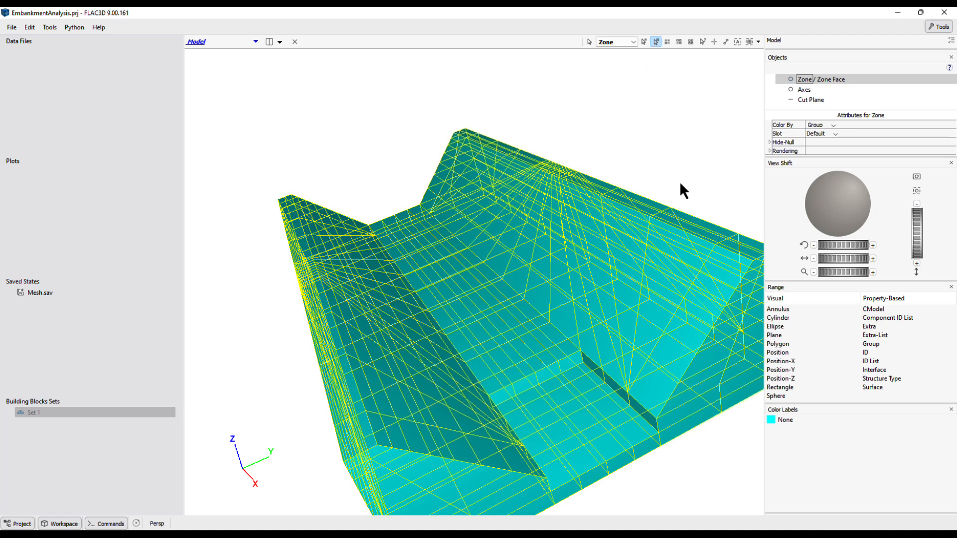
pyautogui.click(749, 42)
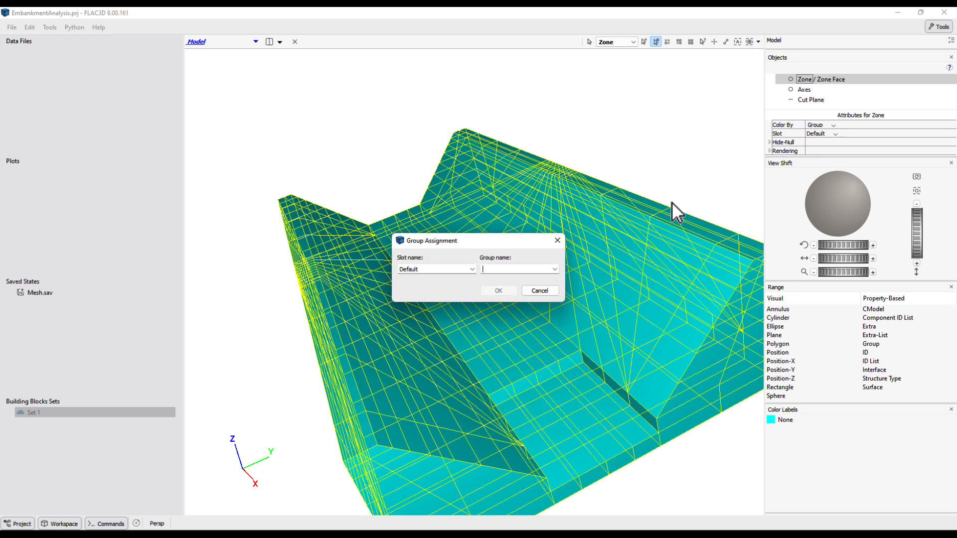
pyautogui.write('Rock')
pyautogui.press('Return')
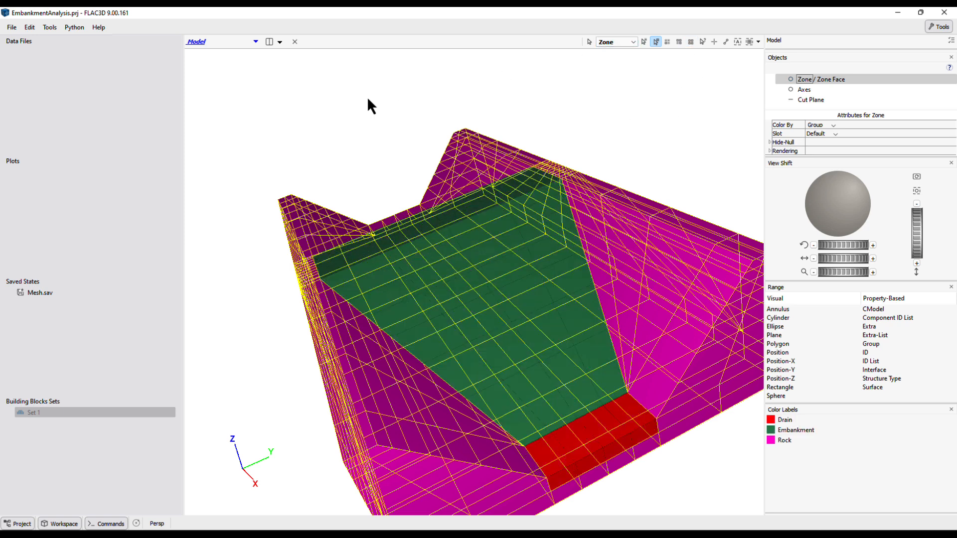
pyautogui.press('Escape')
pyautogui.press('Escape')
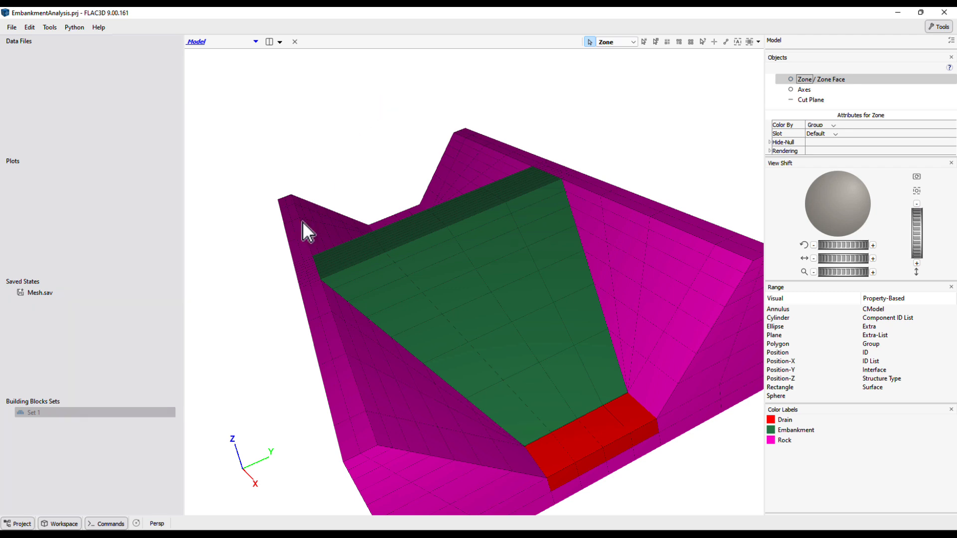
pyautogui.scroll(-2, 270, 287)
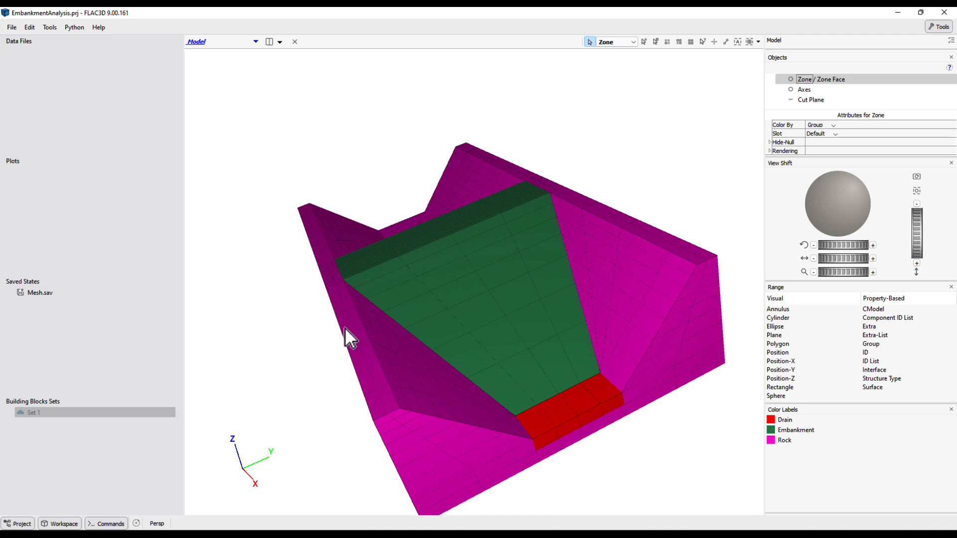
# Step: Switch to zone faces and assign the faces of the model's positive-X end to the group Front in the Default slot
pyautogui.click(636, 45)
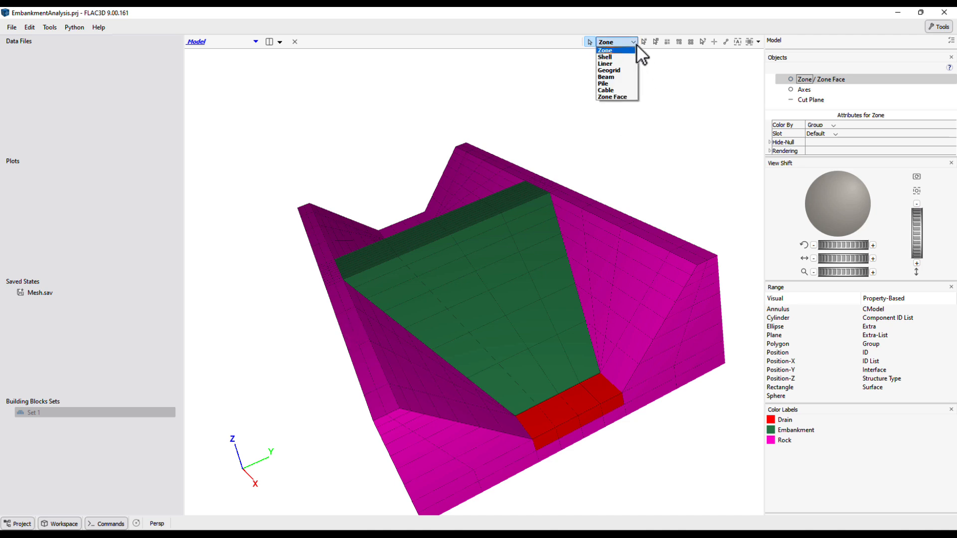
pyautogui.click(631, 98)
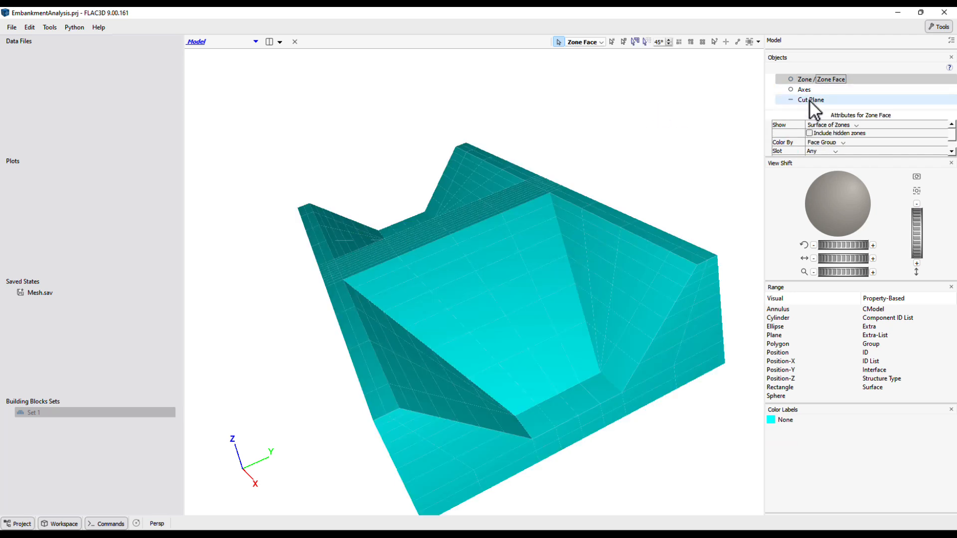
pyautogui.click(633, 42)
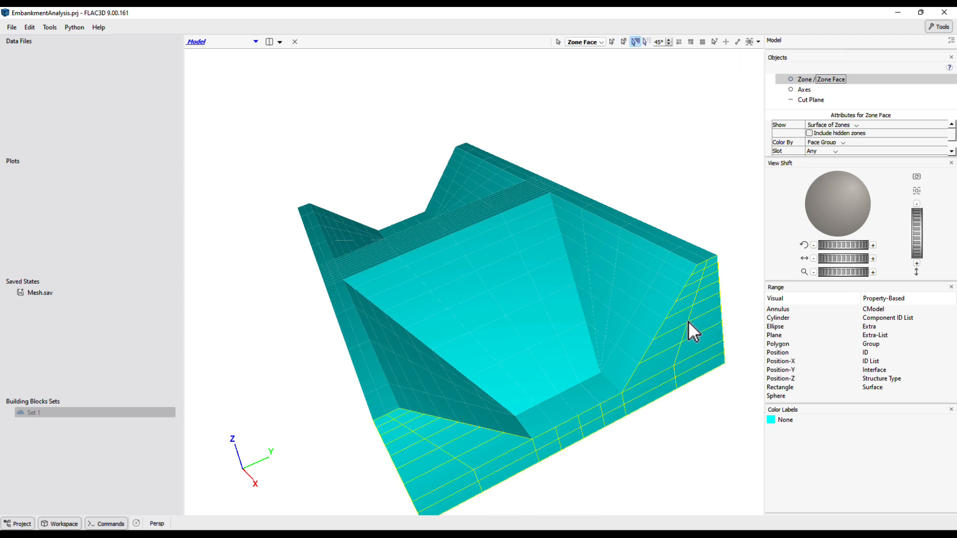
pyautogui.click(750, 42)
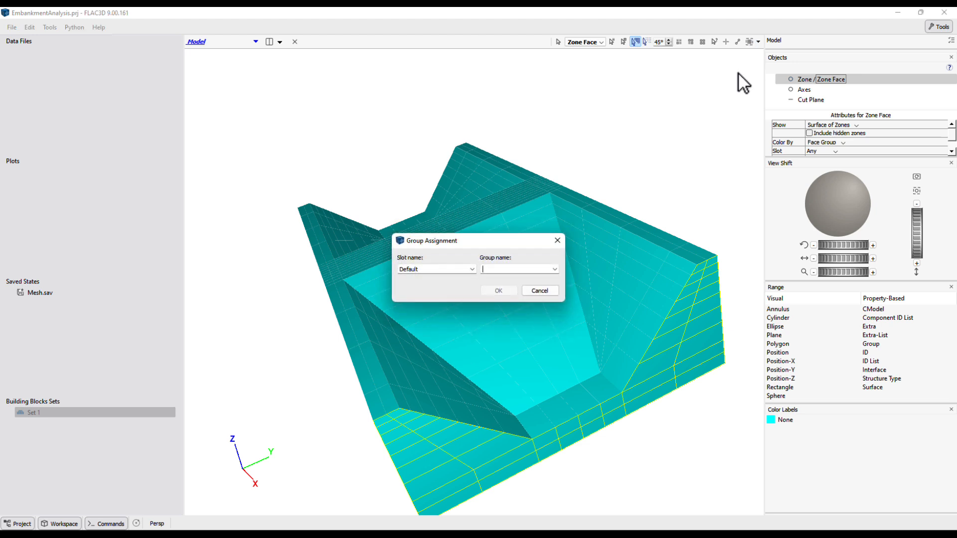
pyautogui.click(502, 266)
pyautogui.write('Front')
pyautogui.press('Return')
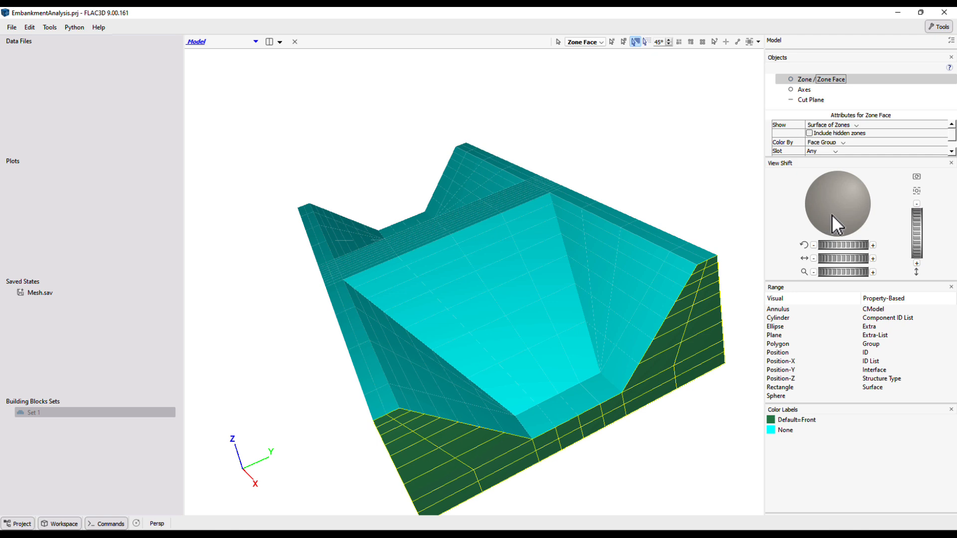
# Step: Assign the zone faces on the model's underside to the group Bottom in the Default slot
pyautogui.moveTo(831, 214)
pyautogui.mouseDown()
pyautogui.moveTo(831, 202)
pyautogui.moveTo(843, 205)
pyautogui.mouseUp()
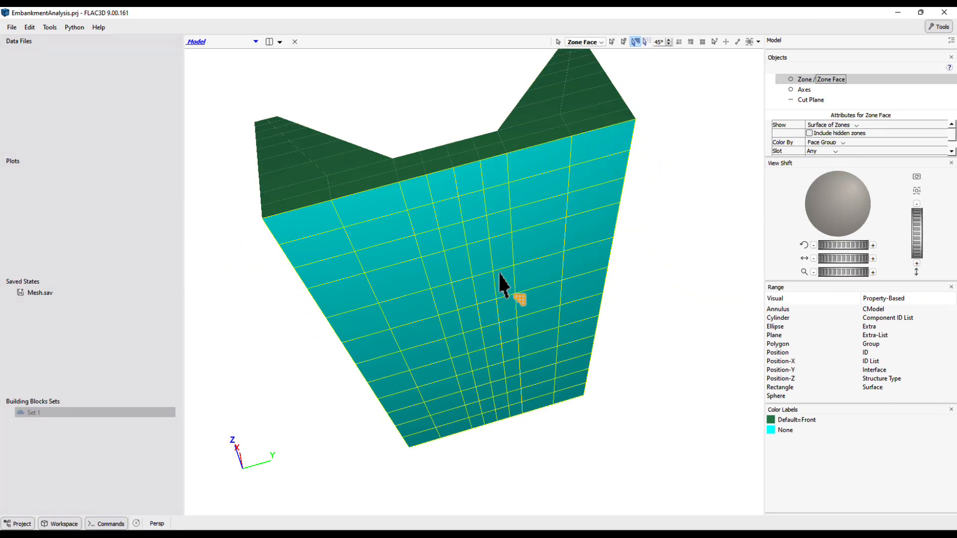
pyautogui.click(750, 42)
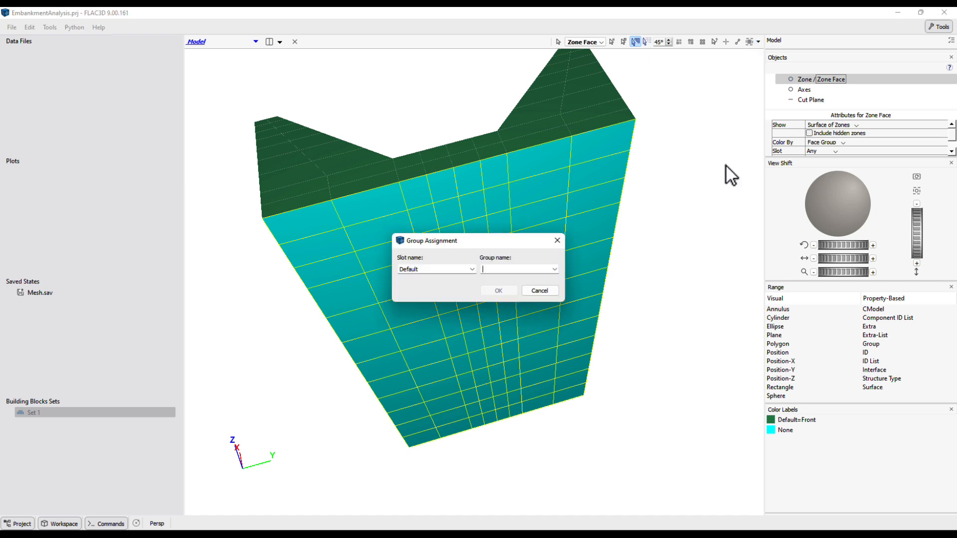
pyautogui.write('Bottom')
pyautogui.press('Return')
# Step: Assign the zone faces on the outer long sides of the foundation to the group Side in the Default slot
pyautogui.moveTo(814, 203)
pyautogui.mouseDown()
pyautogui.moveTo(826, 205)
pyautogui.moveTo(801, 214)
pyautogui.mouseUp()
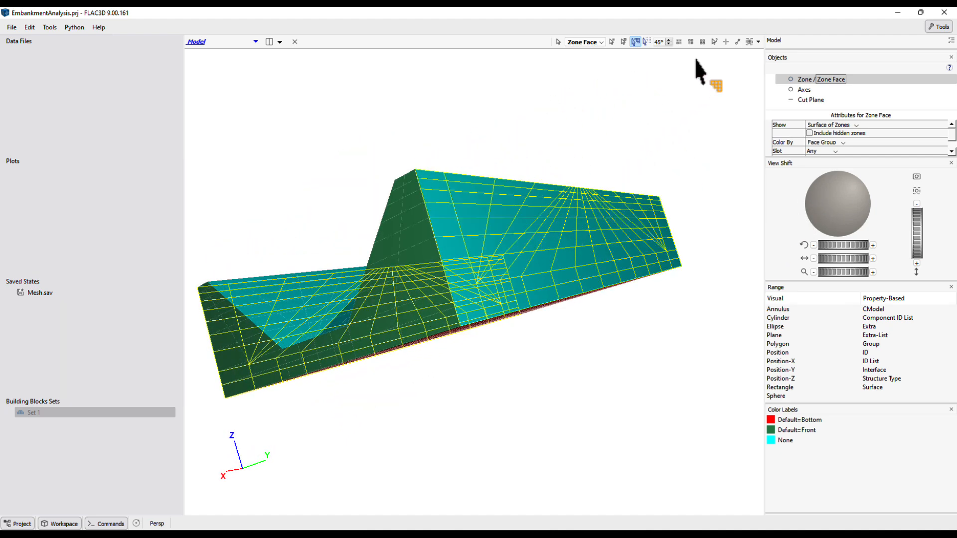
pyautogui.click(748, 41)
pyautogui.write('Side')
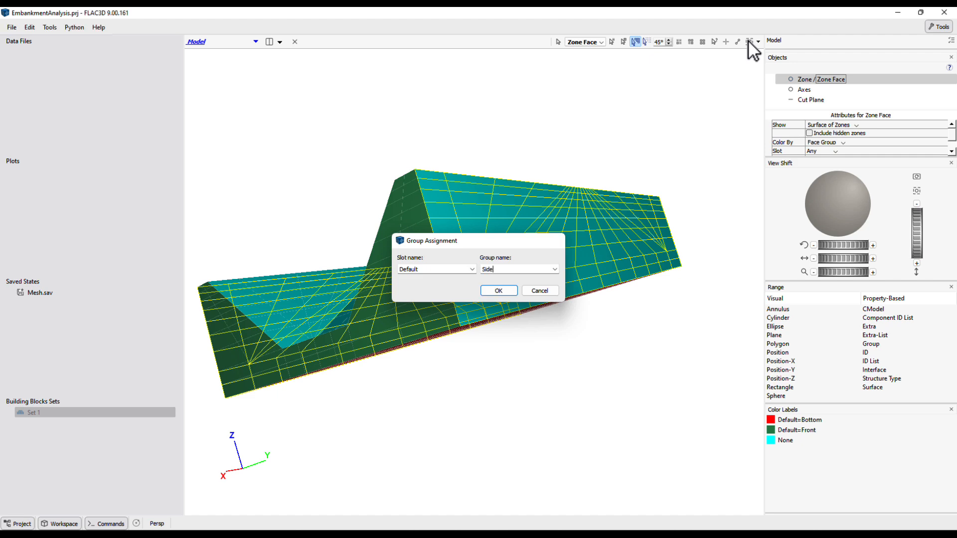
pyautogui.press('Return')
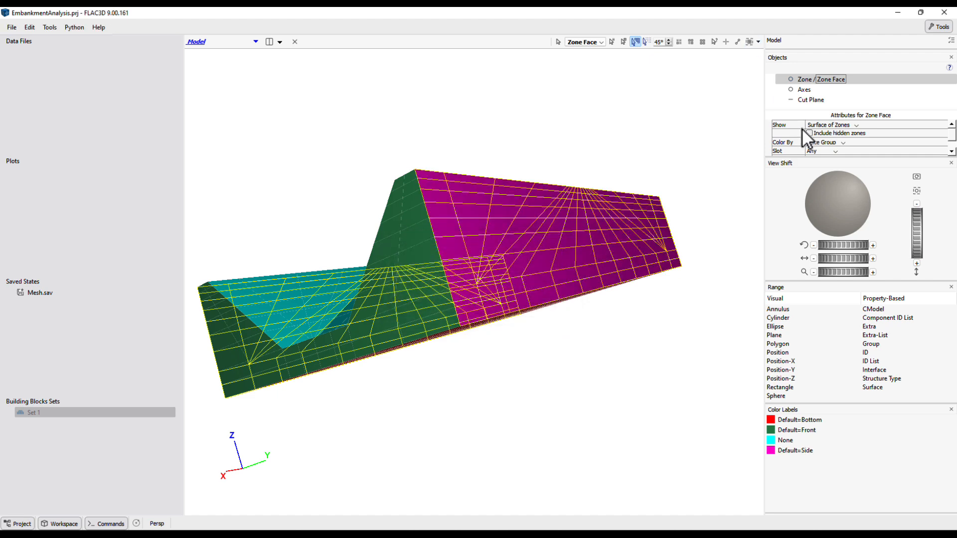
# Step: Assign the connected upper surface faces of the embankment and foundation to the group Top in the Default slot
pyautogui.moveTo(827, 200)
pyautogui.mouseDown()
pyautogui.moveTo(845, 217)
pyautogui.moveTo(808, 209)
pyautogui.moveTo(830, 209)
pyautogui.mouseUp()
pyautogui.click(504, 249)
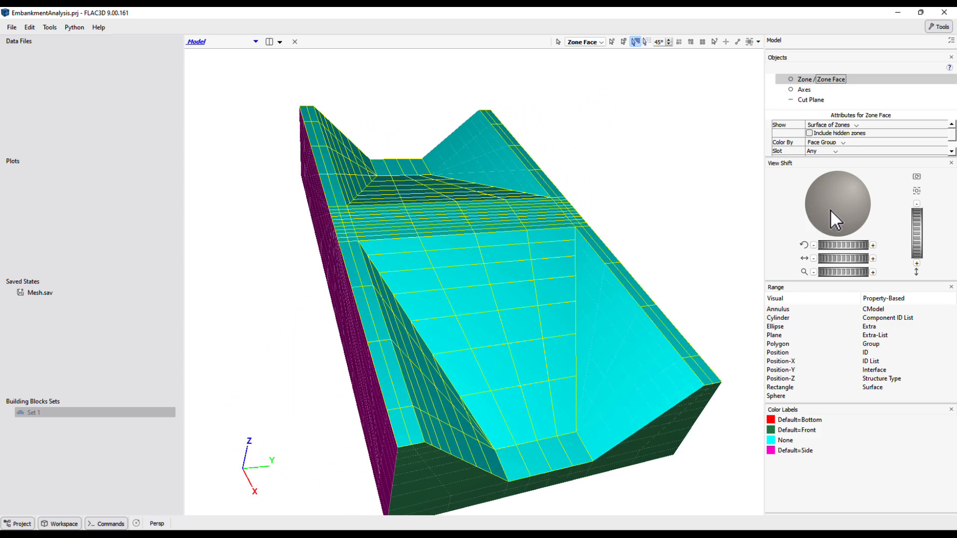
pyautogui.click(750, 42)
pyautogui.write('Top')
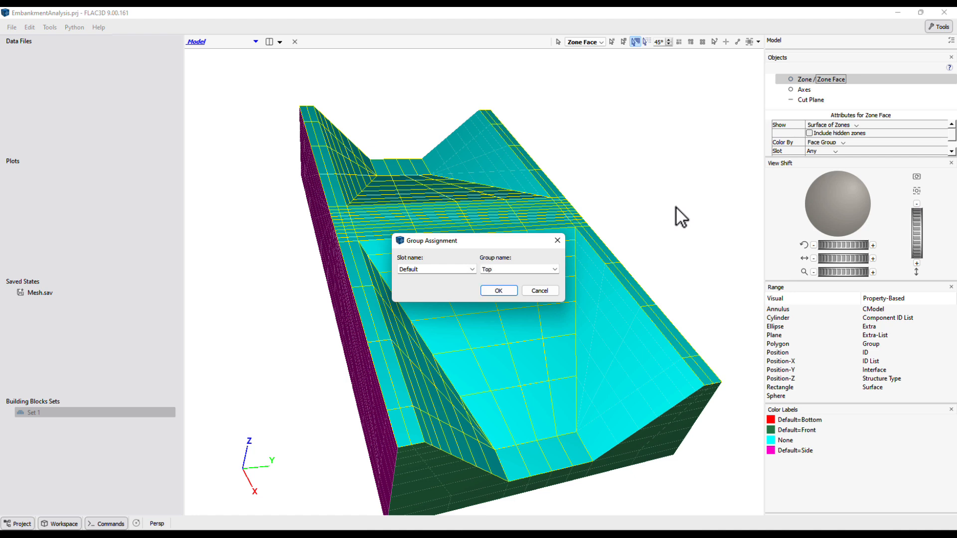
pyautogui.press('Return')
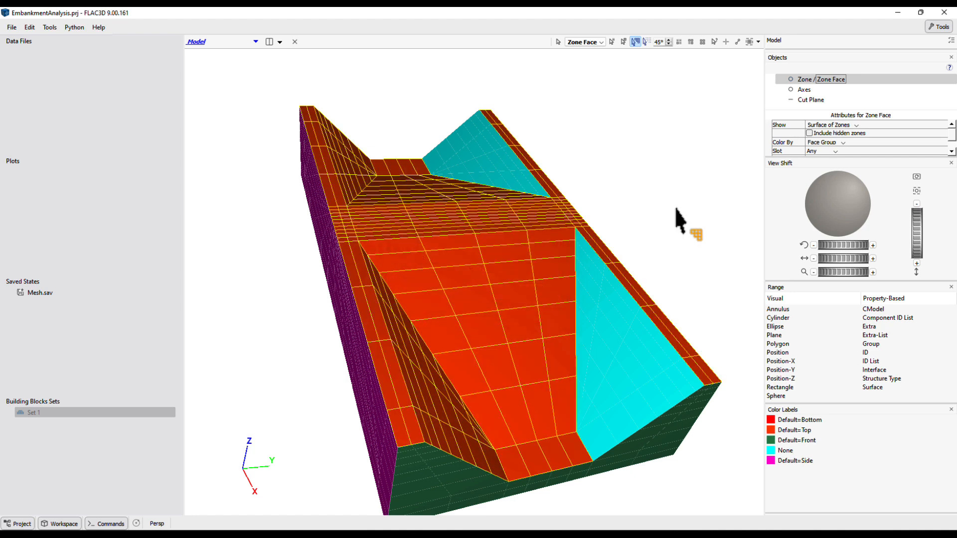
# Step: Add the two ungrouped valley slope areas on either side of the embankment crest to the group Top
pyautogui.click(619, 356)
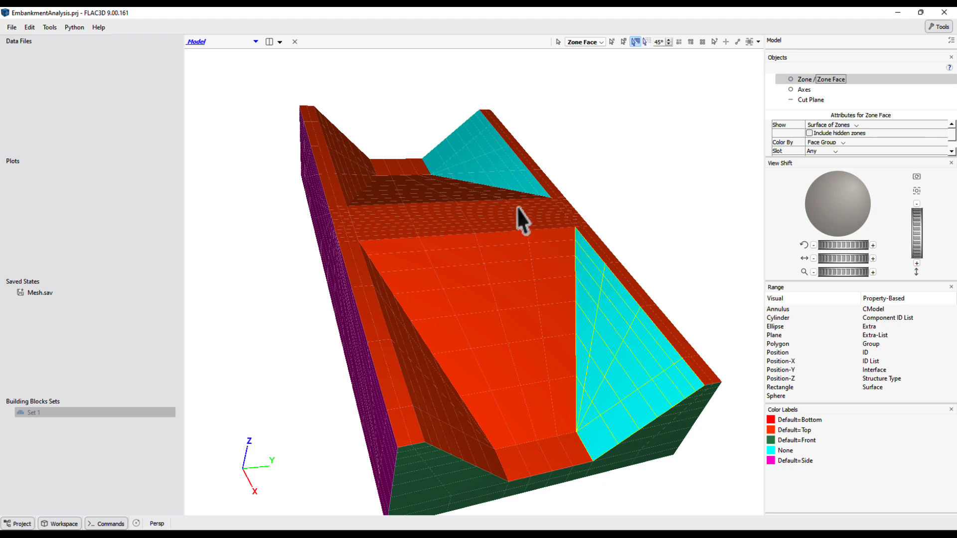
pyautogui.keyDown('ctrl'); pyautogui.click(495, 162); pyautogui.keyUp('ctrl')
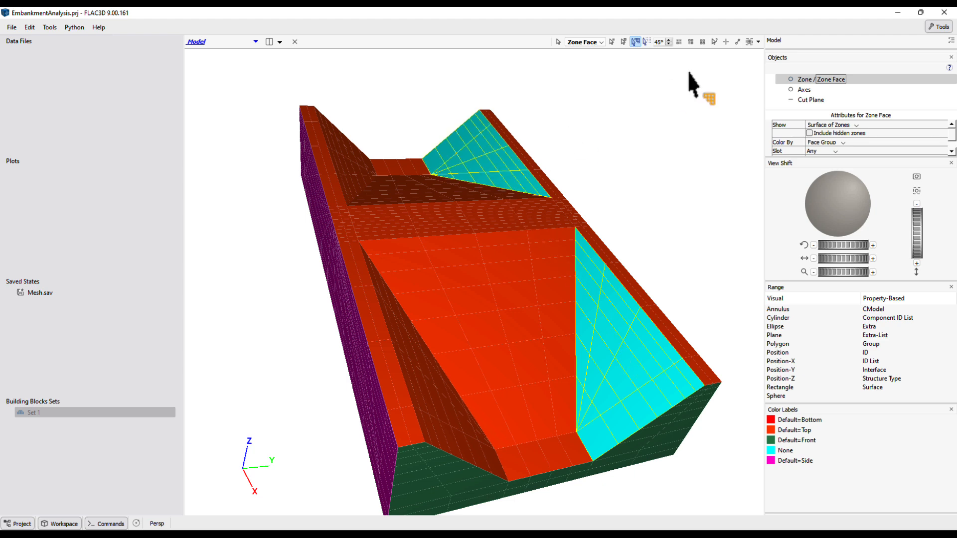
pyautogui.click(746, 43)
pyautogui.write('Top')
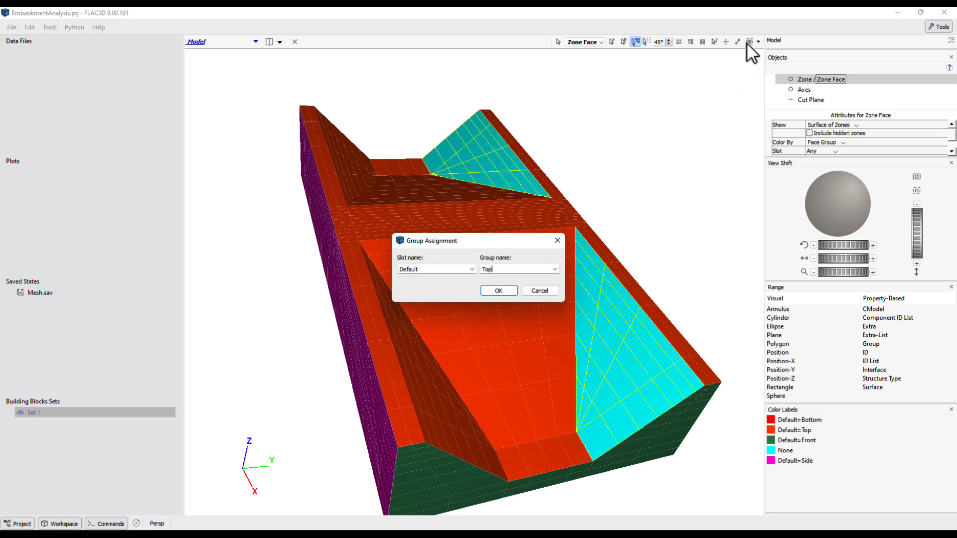
pyautogui.press('Return')
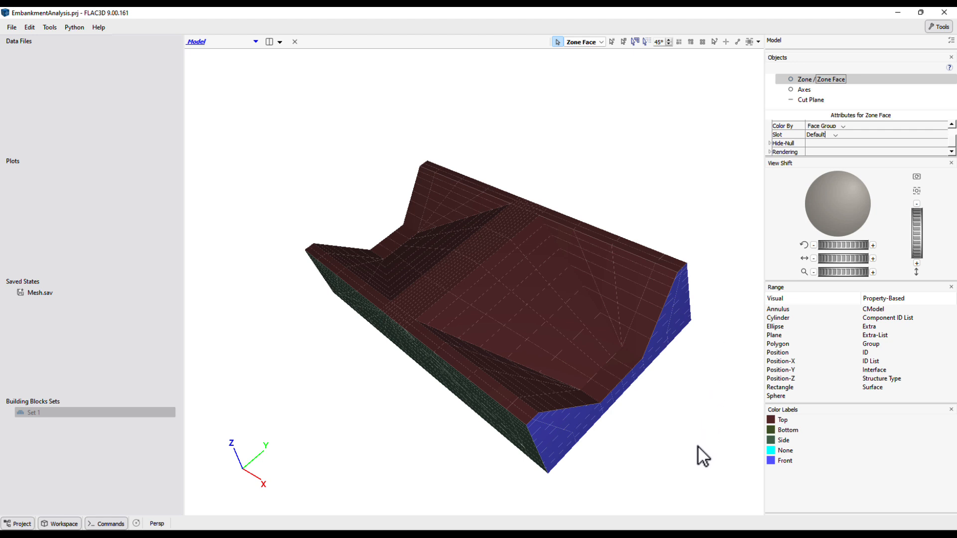
# Step: Assign the ungrouped end faces opposite the Front faces to the group Back
pyautogui.moveTo(698, 446); pyautogui.dragTo(108, 207)
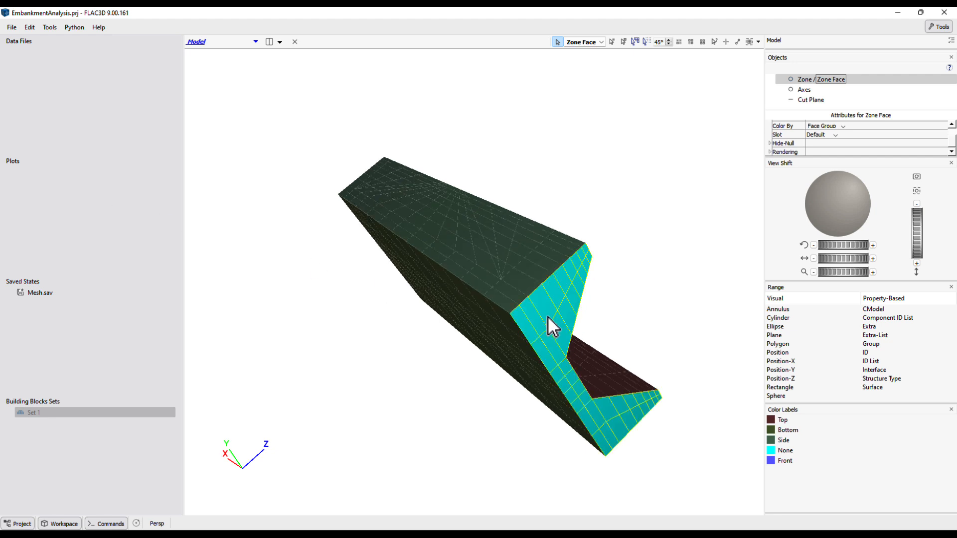
pyautogui.click(751, 42)
pyautogui.write('Bac')
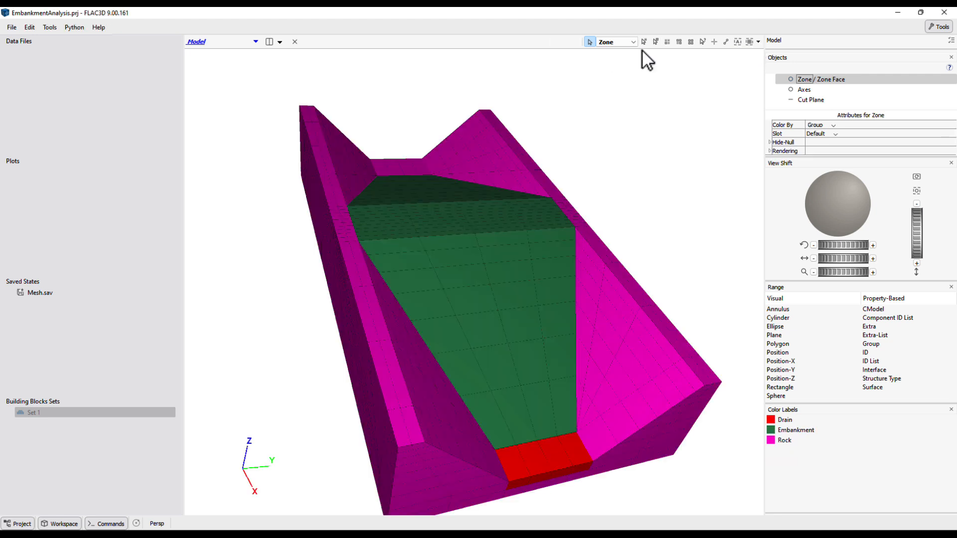
# Step: Hide the Rock and Embankment zones to isolate the Drain zones
pyautogui.click(658, 45)
pyautogui.click(634, 347)
pyautogui.click(531, 319)
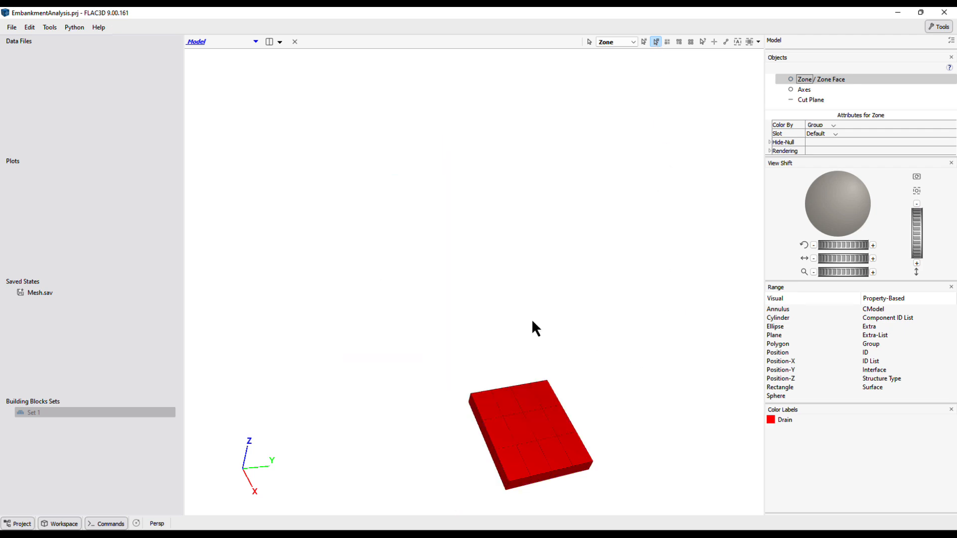
# Step: Assign the upper faces of the drain to the group Boundary 3 in the slot Fluid and show all zones again
pyautogui.click(633, 42)
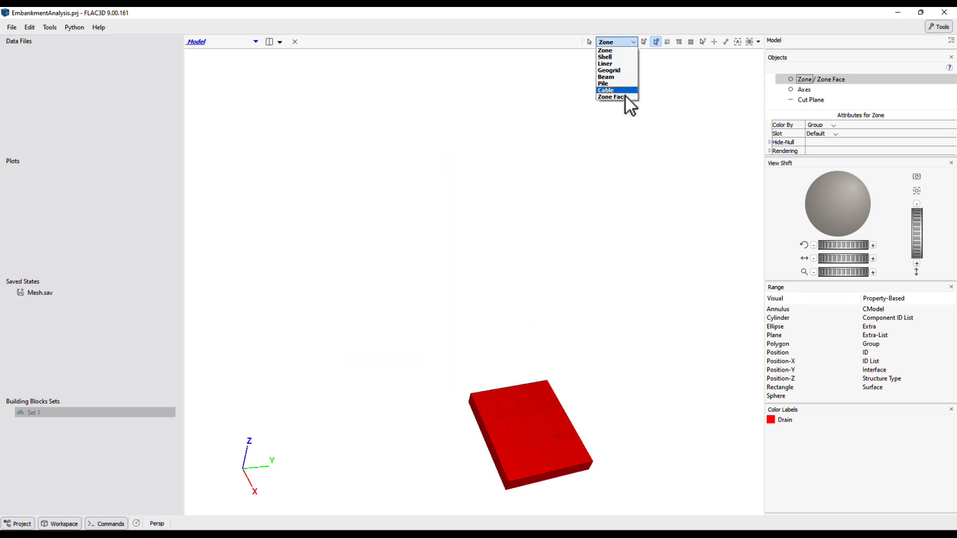
pyautogui.click(626, 98)
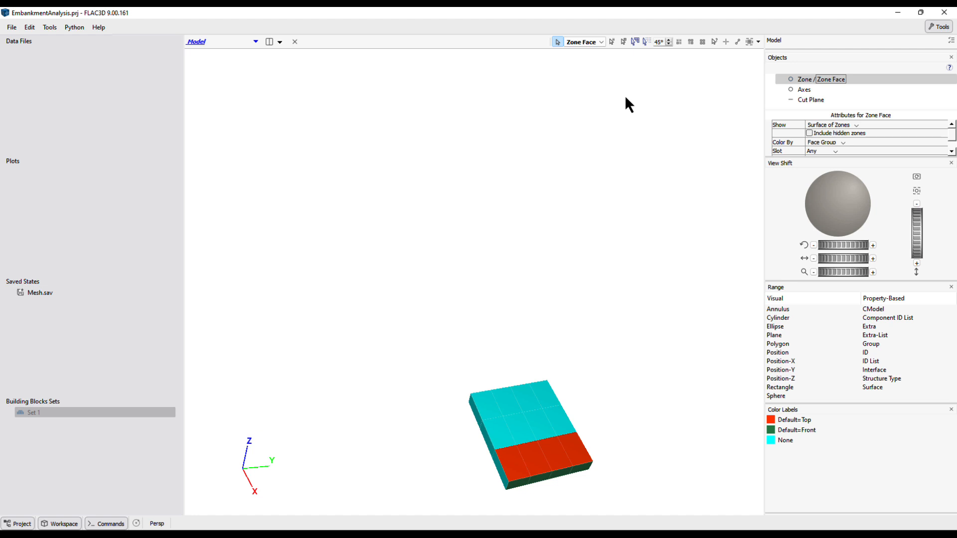
pyautogui.click(635, 43)
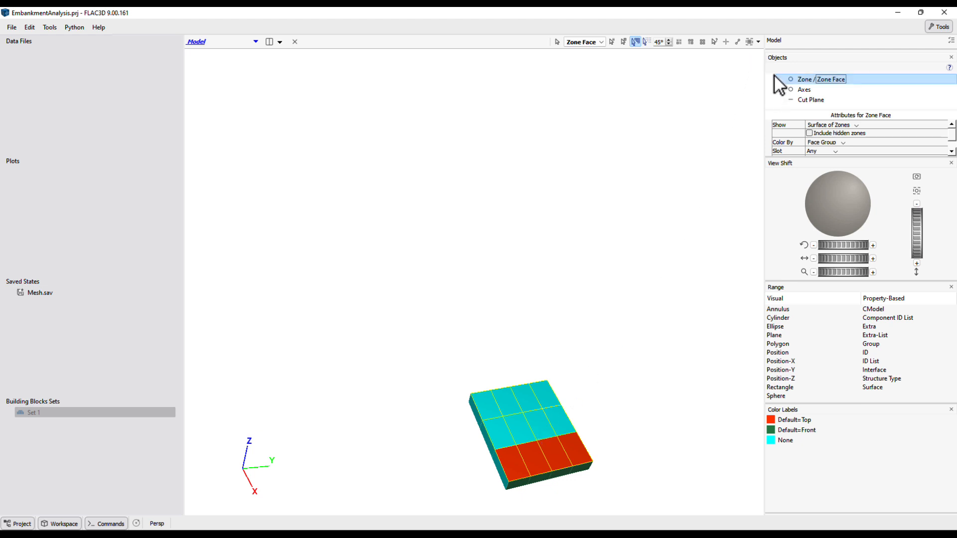
pyautogui.click(748, 41)
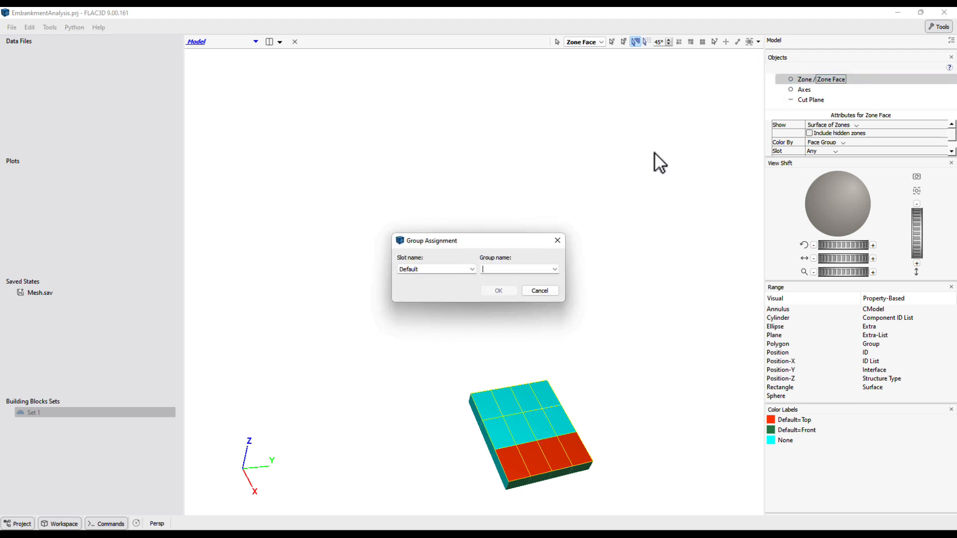
pyautogui.doubleClick(447, 269)
pyautogui.write('Fluid')
pyautogui.press('Tab')
pyautogui.write('Boundary 3')
pyautogui.press('Return')
pyautogui.click(601, 42)
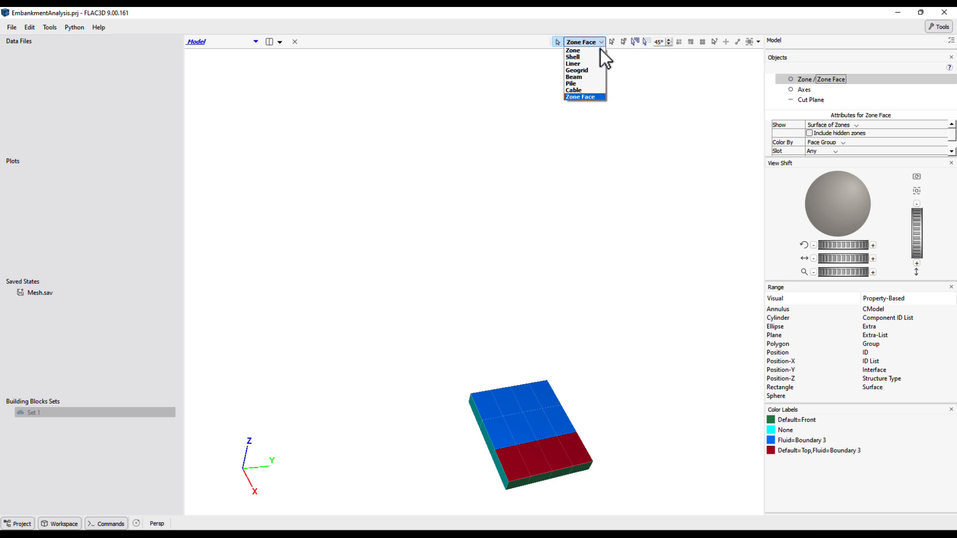
pyautogui.click(600, 54)
pyautogui.click(691, 43)
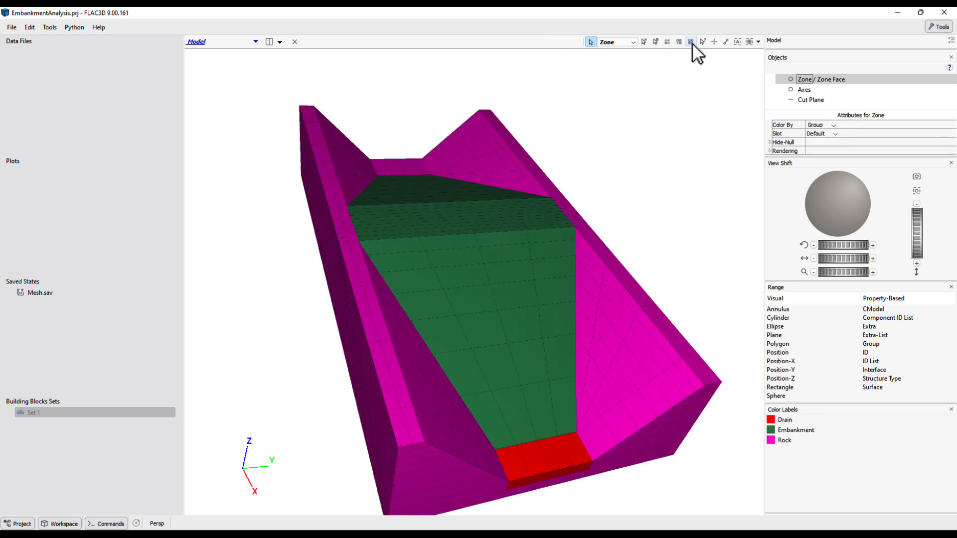
# Step: Select and hide the zone faces above the valley floor using a Position-Z range with its low limit at about 2.03
pyautogui.moveTo(829, 202); pyautogui.dragTo(829, 191)
pyautogui.click(634, 42)
pyautogui.click(627, 98)
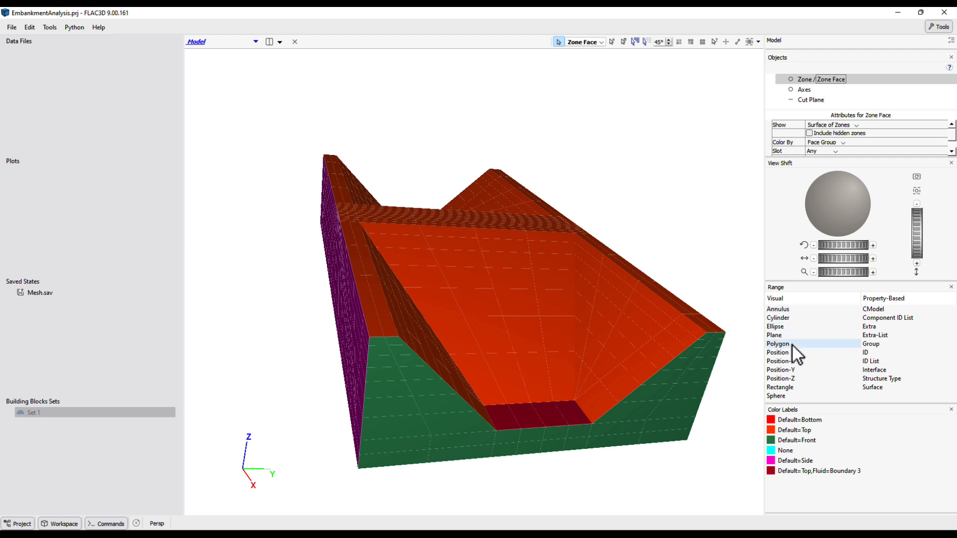
pyautogui.click(803, 378)
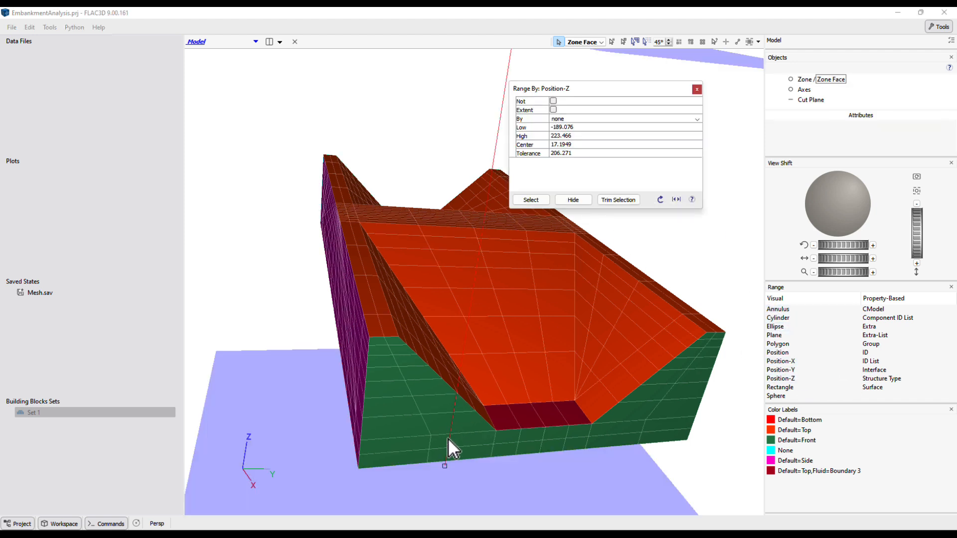
pyautogui.moveTo(440, 465); pyautogui.dragTo(497, 305)
pyautogui.moveTo(496, 306); pyautogui.dragTo(497, 303)
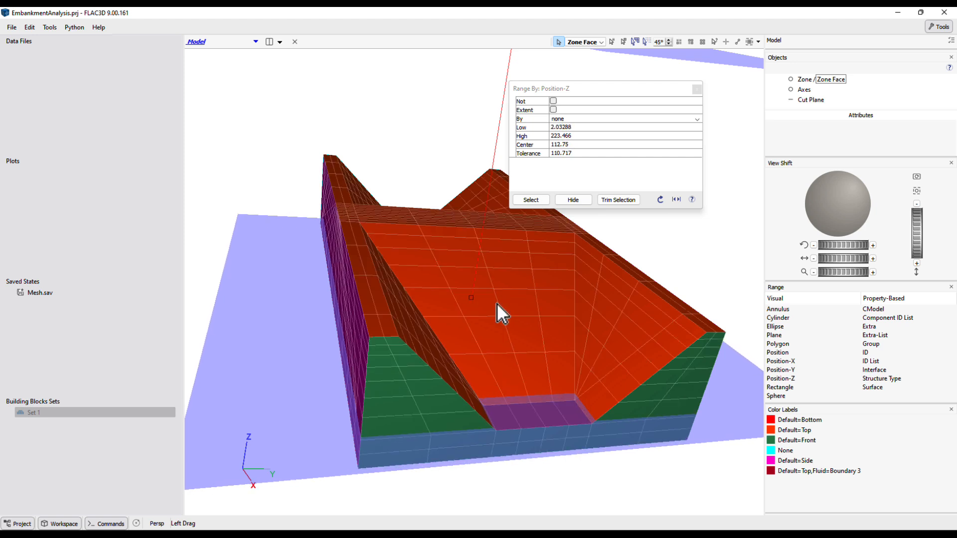
pyautogui.click(540, 201)
pyautogui.click(571, 200)
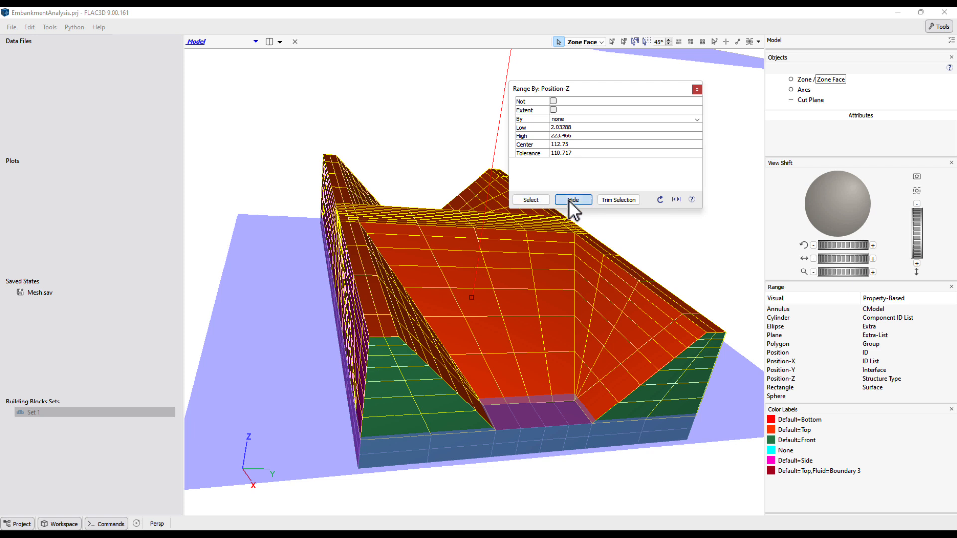
# Step: Assign the Front end faces below the valley floor to the group Boundary 2 in the slot Fluid
pyautogui.click(697, 89)
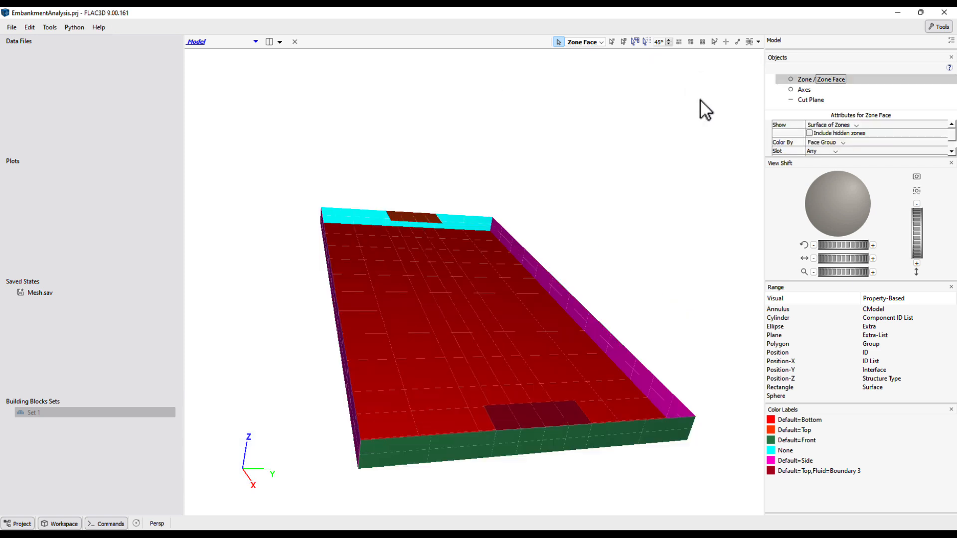
pyautogui.click(638, 43)
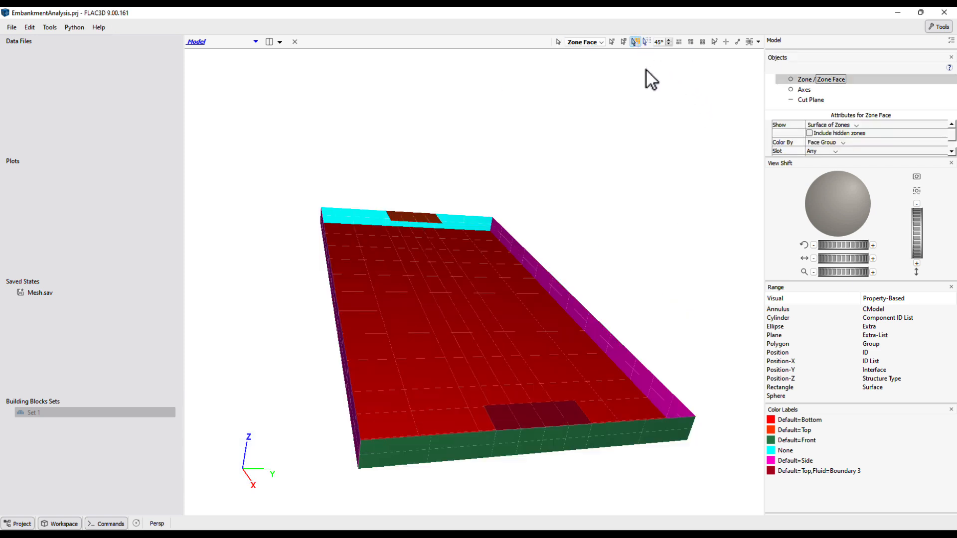
pyautogui.click(635, 434)
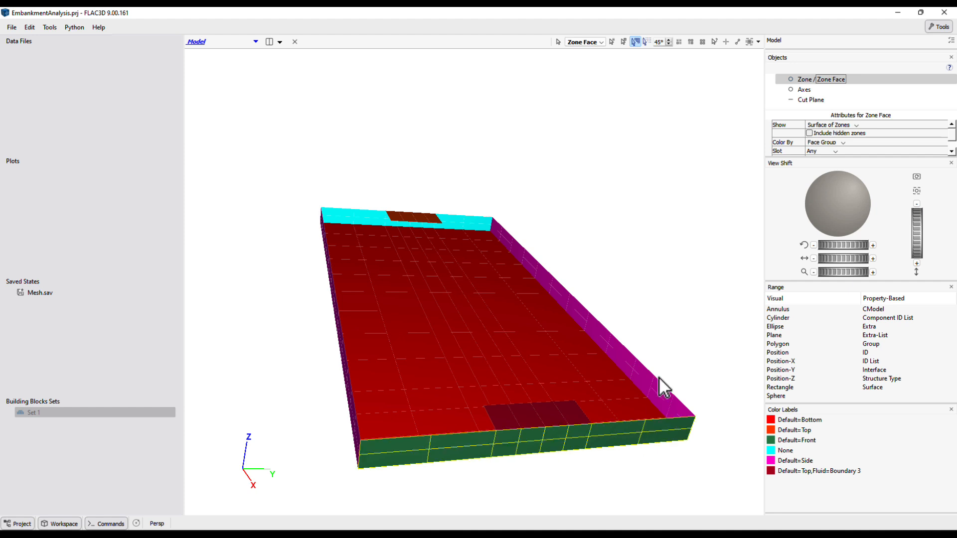
pyautogui.click(749, 42)
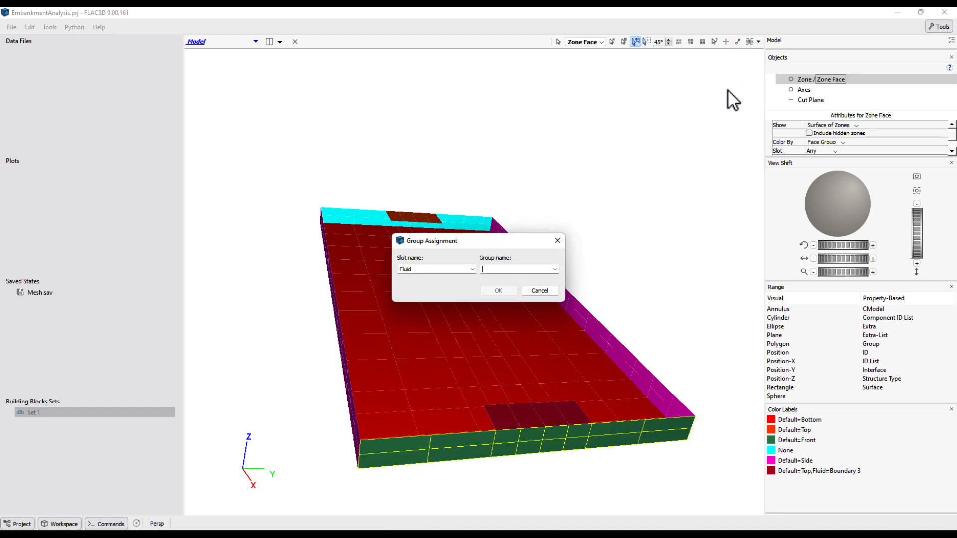
pyautogui.write('Boundary 2')
pyautogui.press('Return')
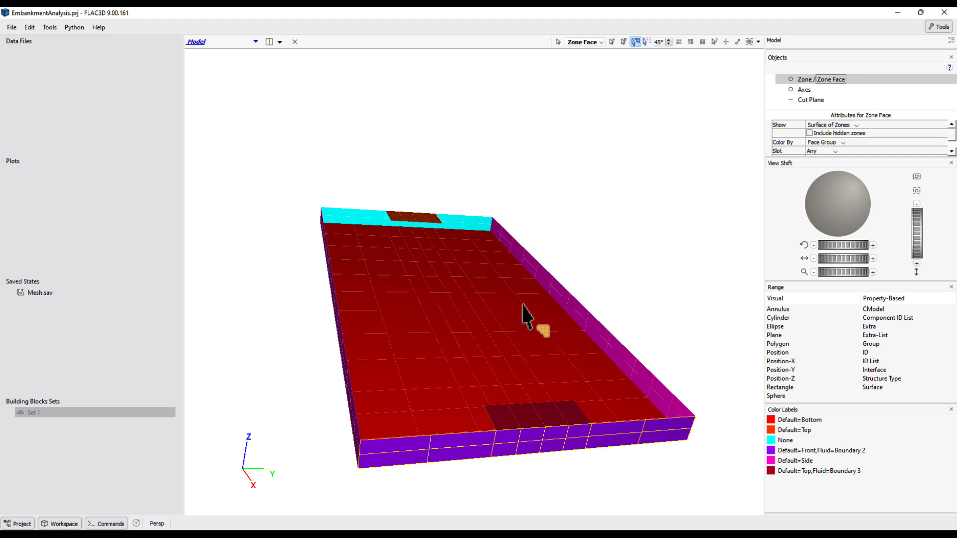
# Step: Switch back to zones, show them all again and view the model along the Y axis in parallel projection
pyautogui.click(602, 42)
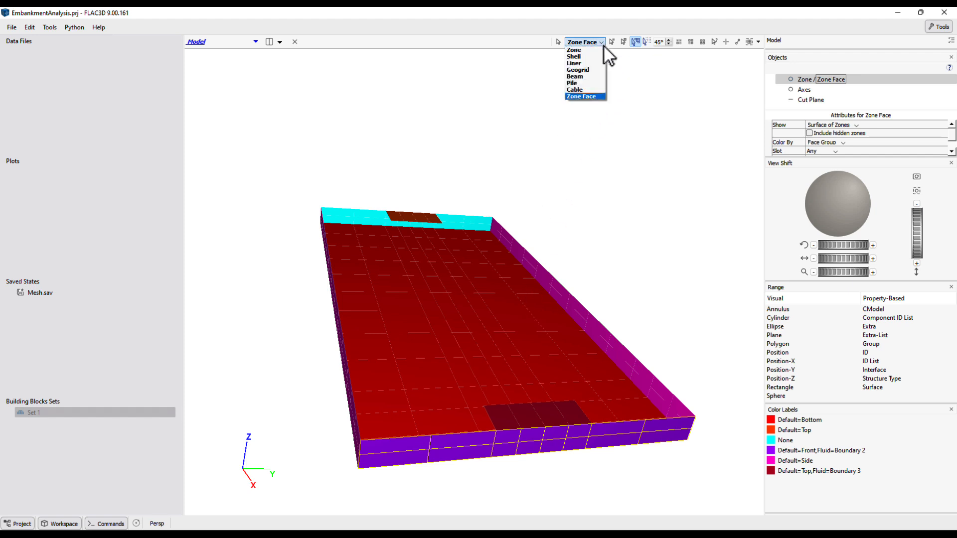
pyautogui.click(602, 51)
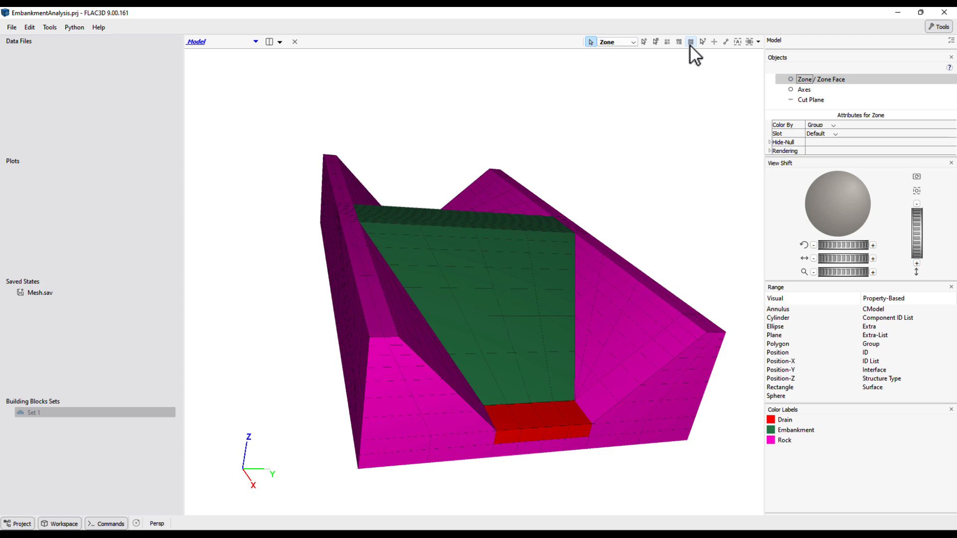
pyautogui.click(690, 41)
pyautogui.scroll(2, 666, 244)
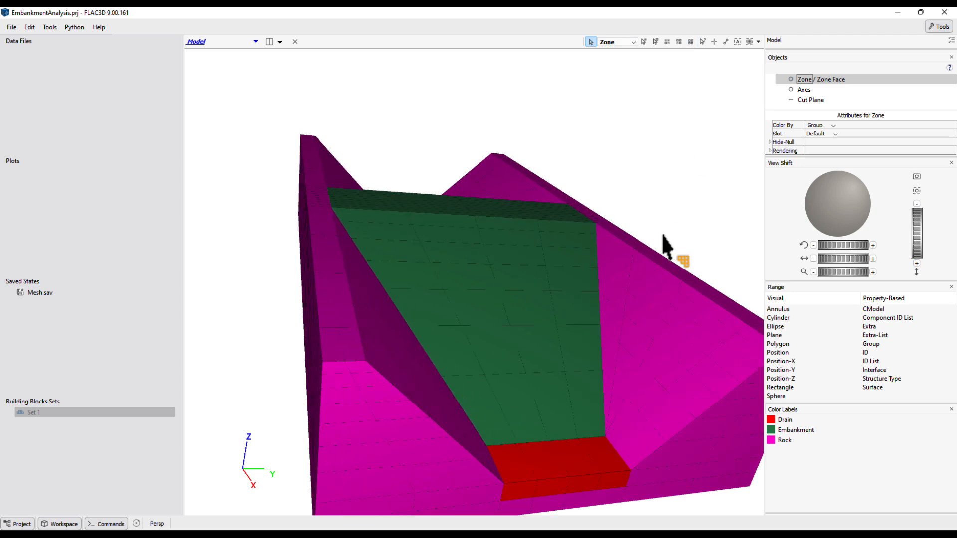
pyautogui.scroll(-4, 663, 235)
pyautogui.moveTo(548, 249); pyautogui.dragTo(492, 323, button='right')
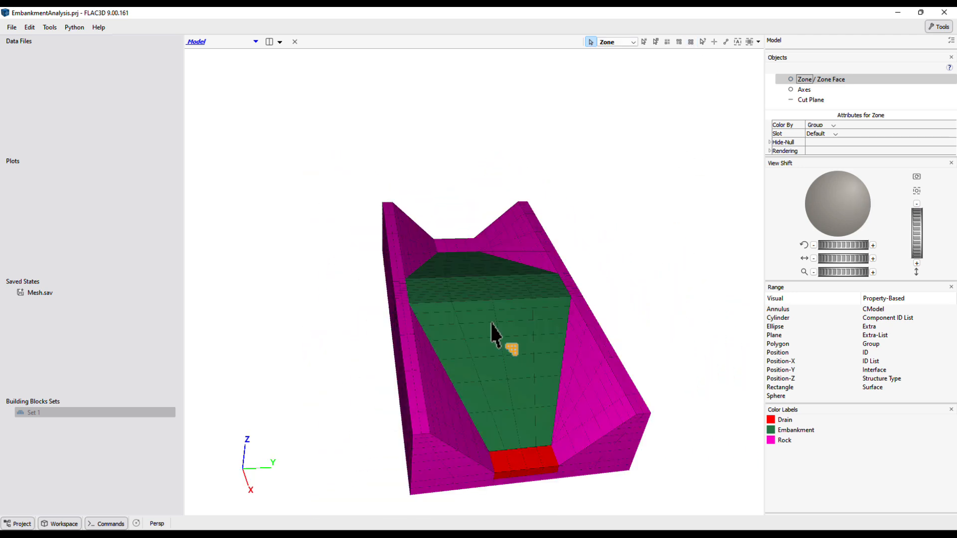
pyautogui.hotkey('shift', 'y')
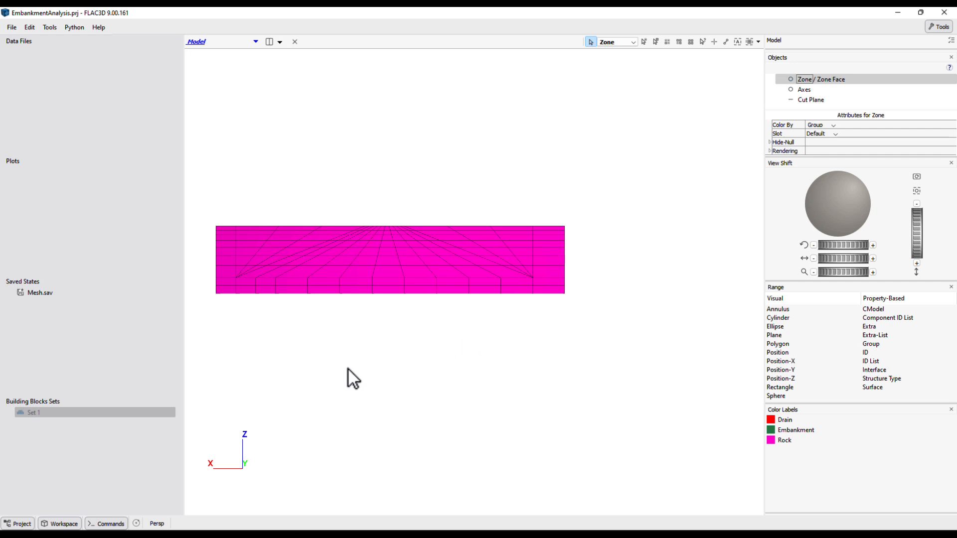
pyautogui.press('y')
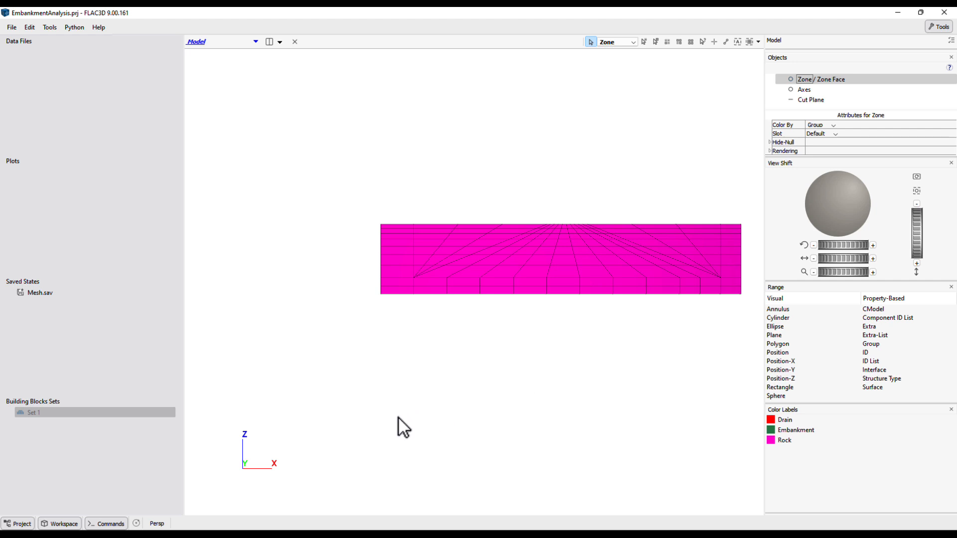
pyautogui.click(157, 523)
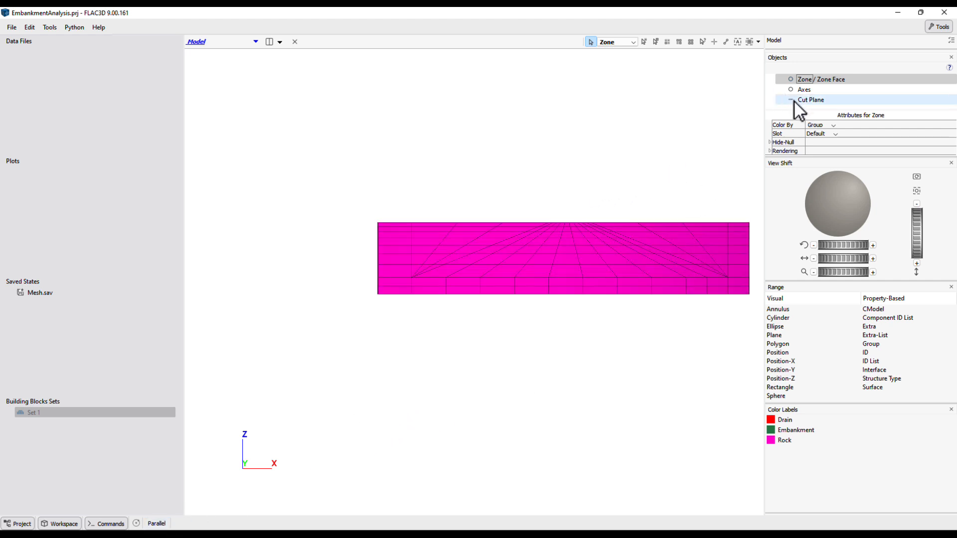
# Step: Define a Position-Z range from about 62.04 to 95.78 that covers the uppermost layer of zones
pyautogui.doubleClick(780, 379)
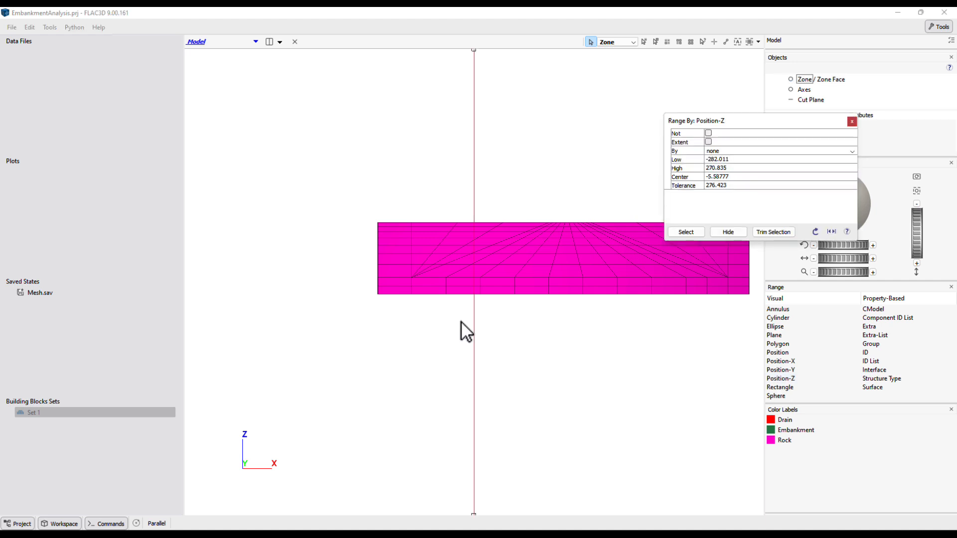
pyautogui.scroll(-1, 532, 113)
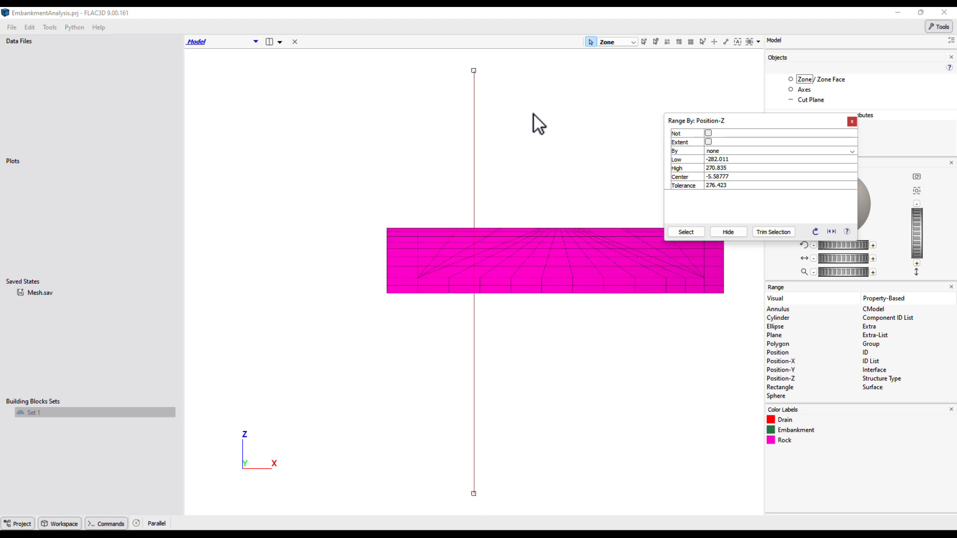
pyautogui.moveTo(473, 70); pyautogui.dragTo(474, 203)
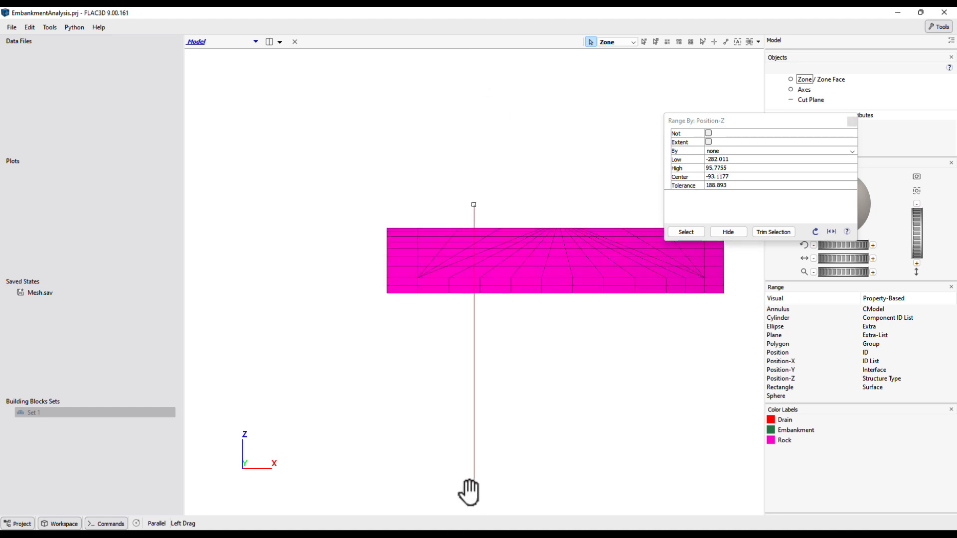
pyautogui.moveTo(472, 492); pyautogui.dragTo(483, 233)
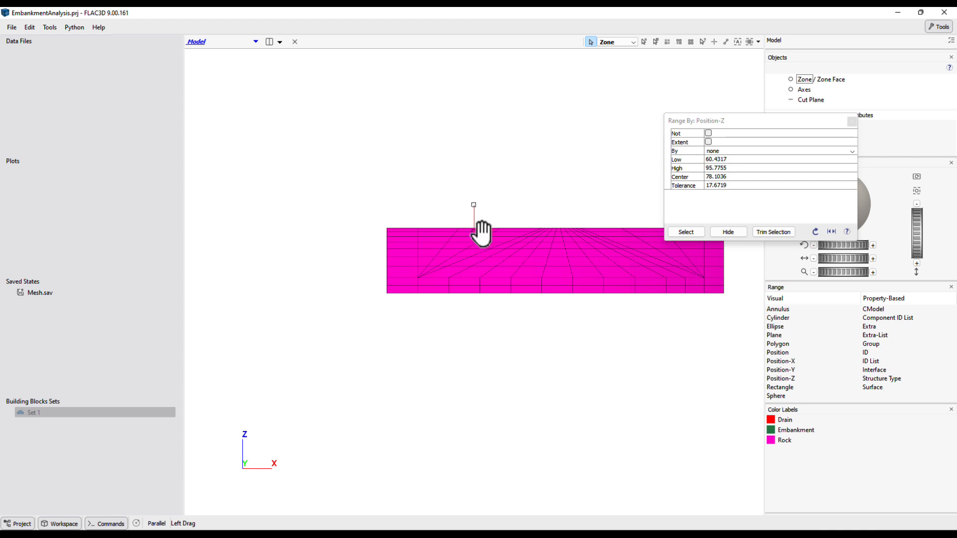
pyautogui.scroll(4, 482, 233)
pyautogui.scroll(2, 482, 233)
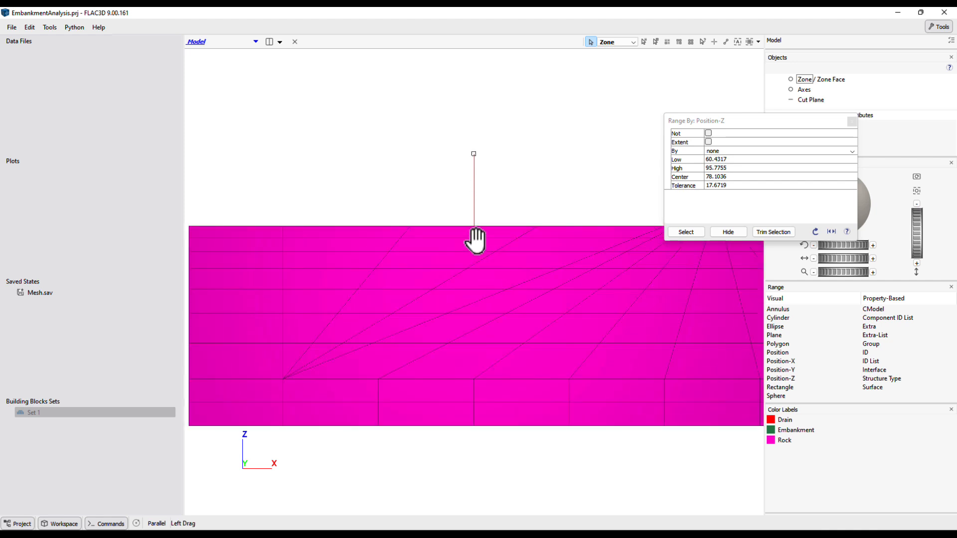
pyautogui.moveTo(474, 239); pyautogui.dragTo(473, 234)
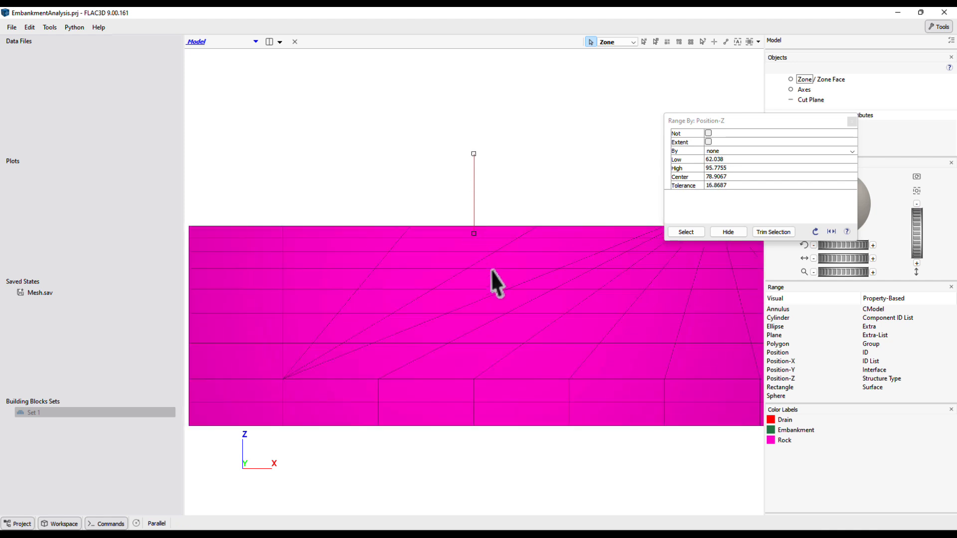
# Step: Restore the perspective projection, then select and hide the zones inside the Position-Z range
pyautogui.click(155, 525)
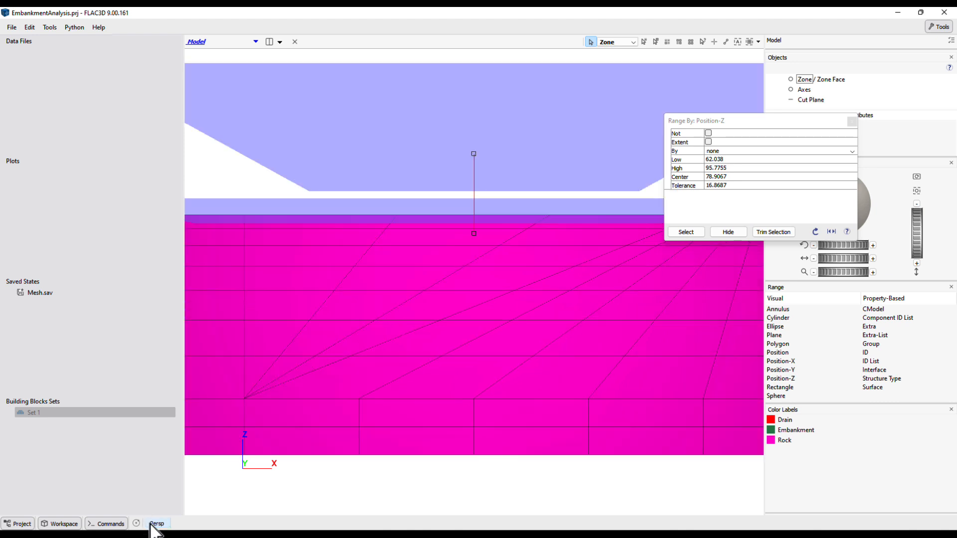
pyautogui.click(688, 232)
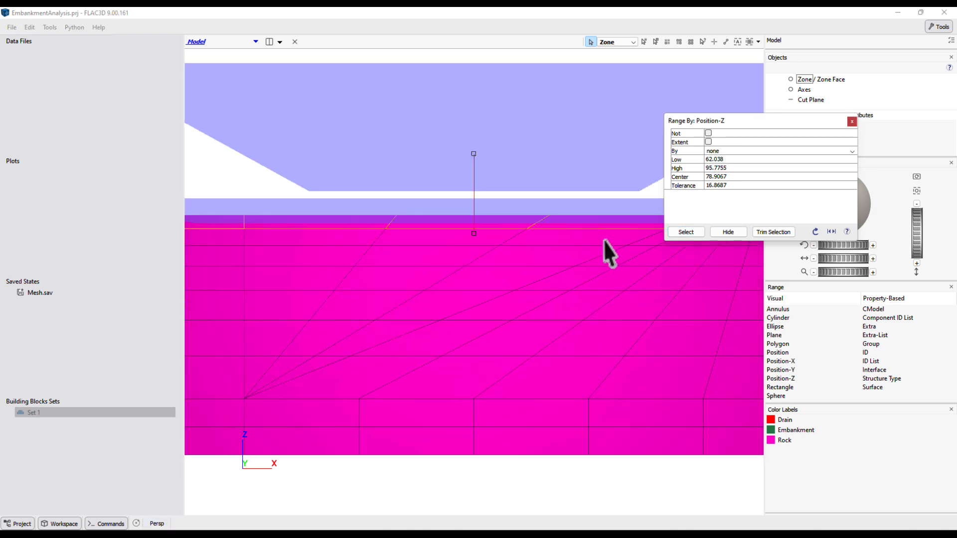
pyautogui.moveTo(867, 198); pyautogui.dragTo(866, 206)
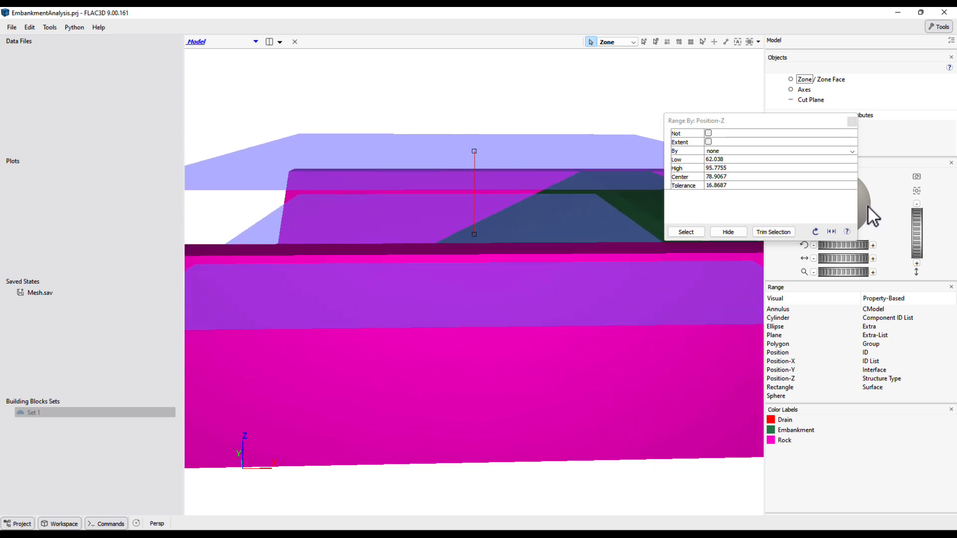
pyautogui.click(729, 232)
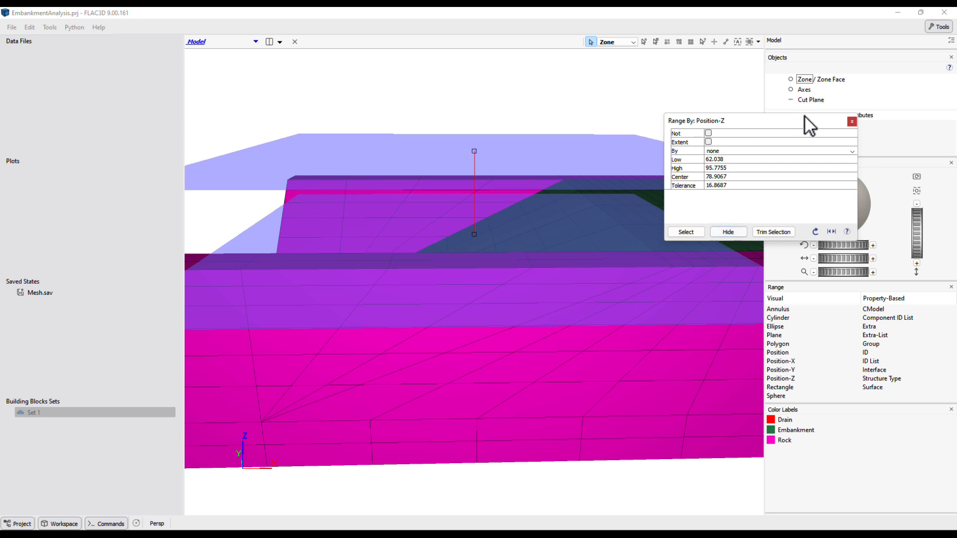
pyautogui.click(852, 121)
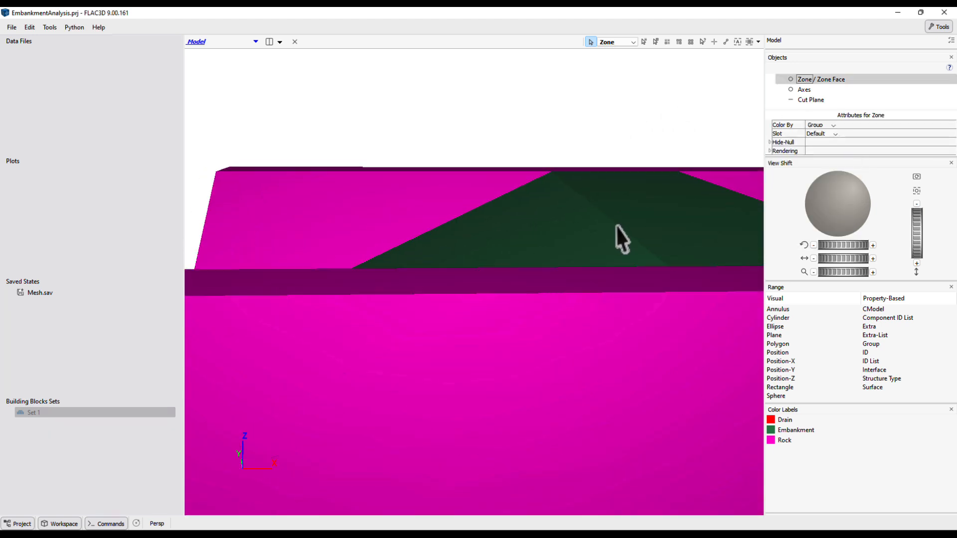
# Step: Switch to zone faces and show all the hidden faces again on the side opposite the drain
pyautogui.scroll(-3, 623, 237)
pyautogui.moveTo(849, 208)
pyautogui.mouseDown()
pyautogui.moveTo(844, 223)
pyautogui.moveTo(854, 220)
pyautogui.mouseUp()
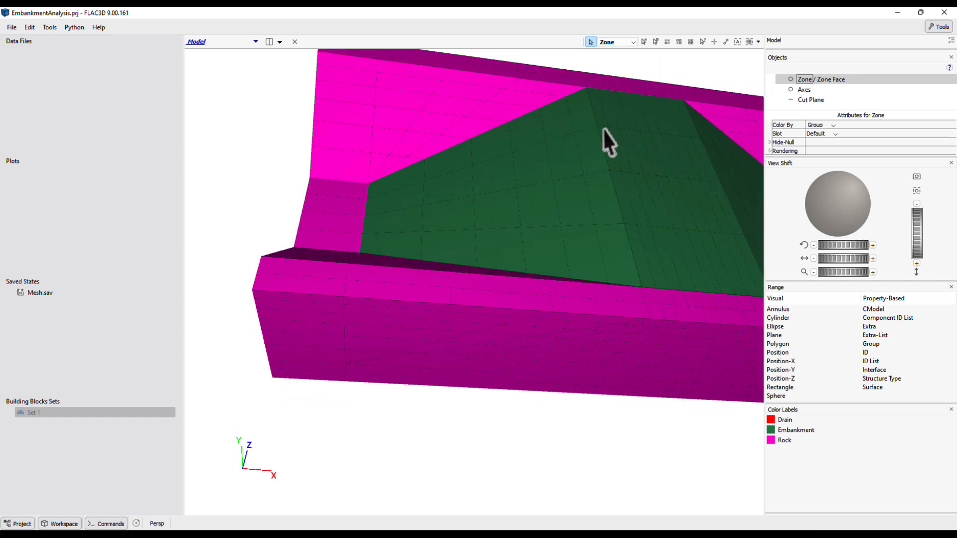
pyautogui.click(633, 43)
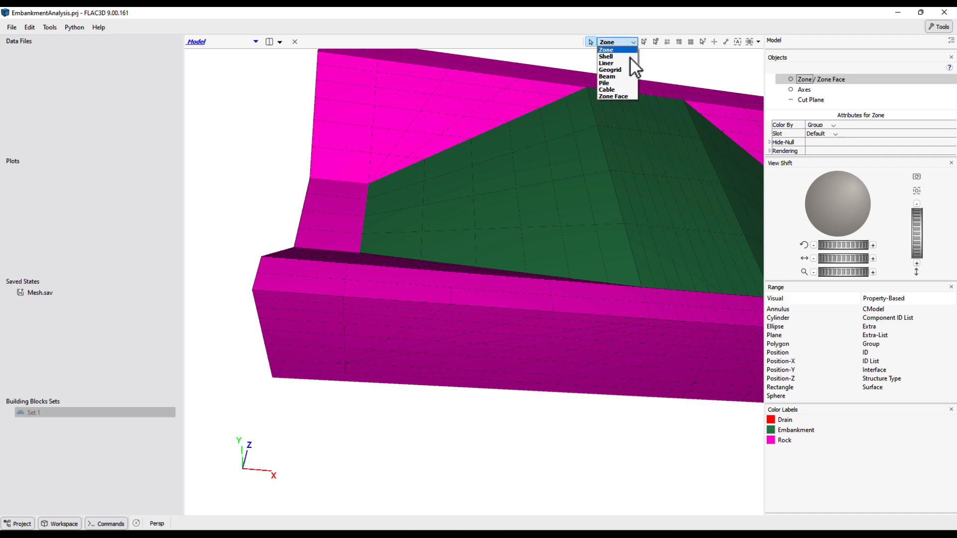
pyautogui.click(619, 95)
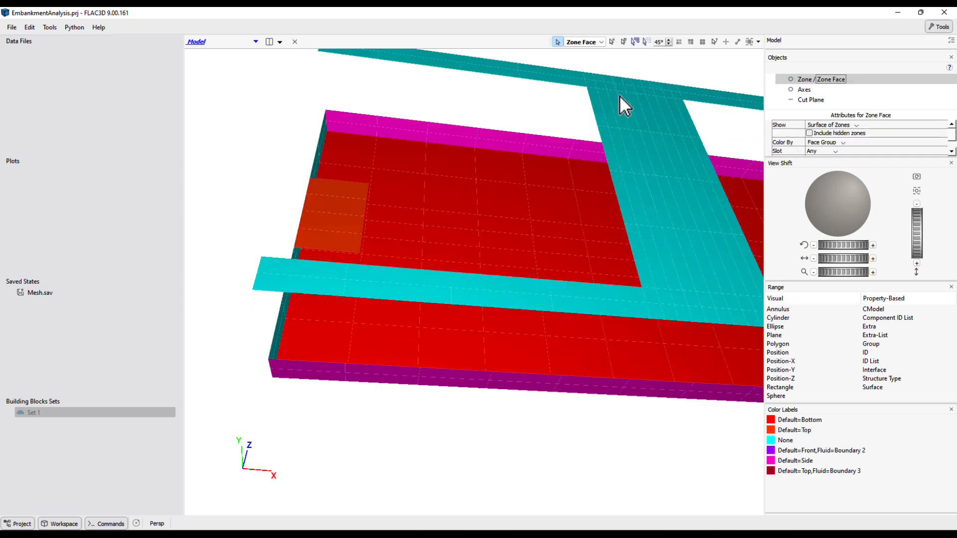
pyautogui.click(701, 41)
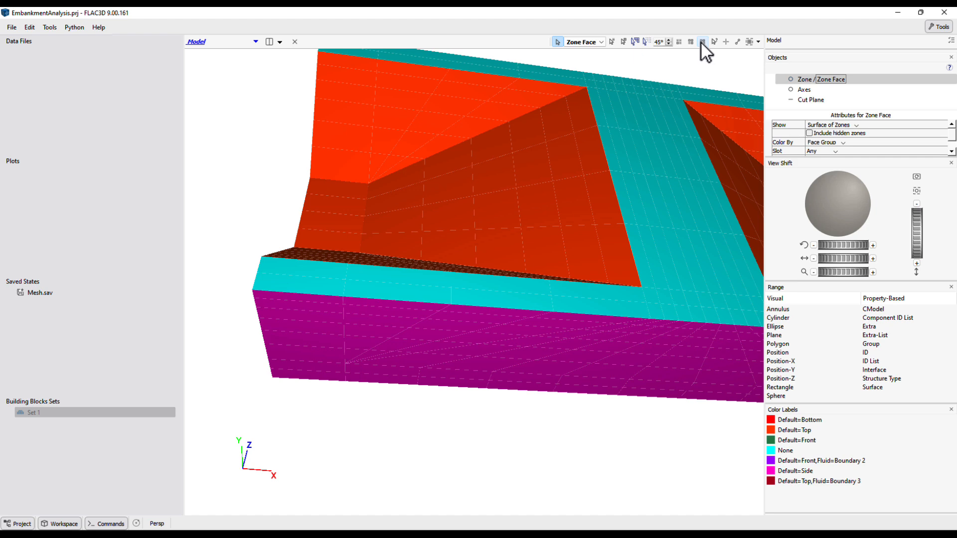
# Step: Using an 11° break angle, assign the embankment slope, valley wall and floor faces opposite the drain to the group Boundary 1 in slot Fluid
pyautogui.click(635, 43)
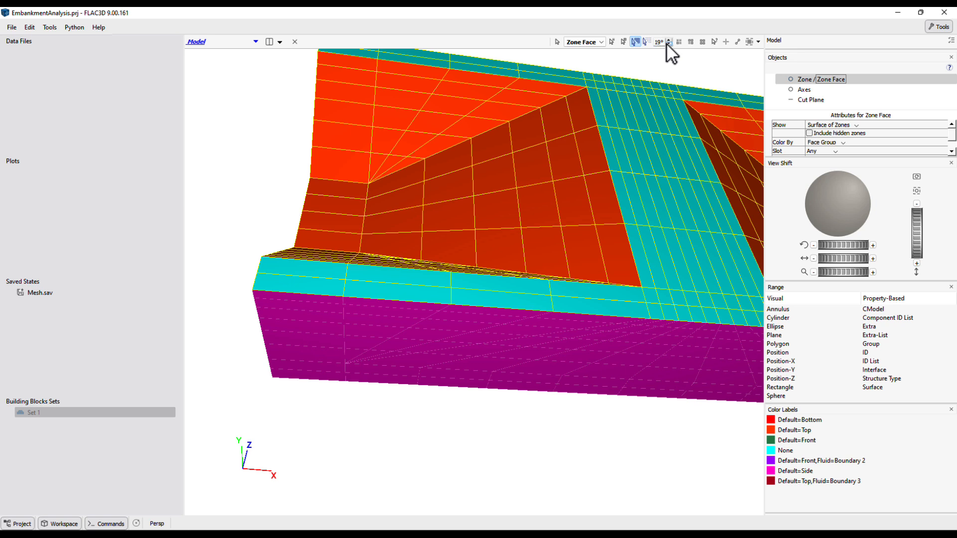
pyautogui.click(668, 43)
pyautogui.click(508, 187)
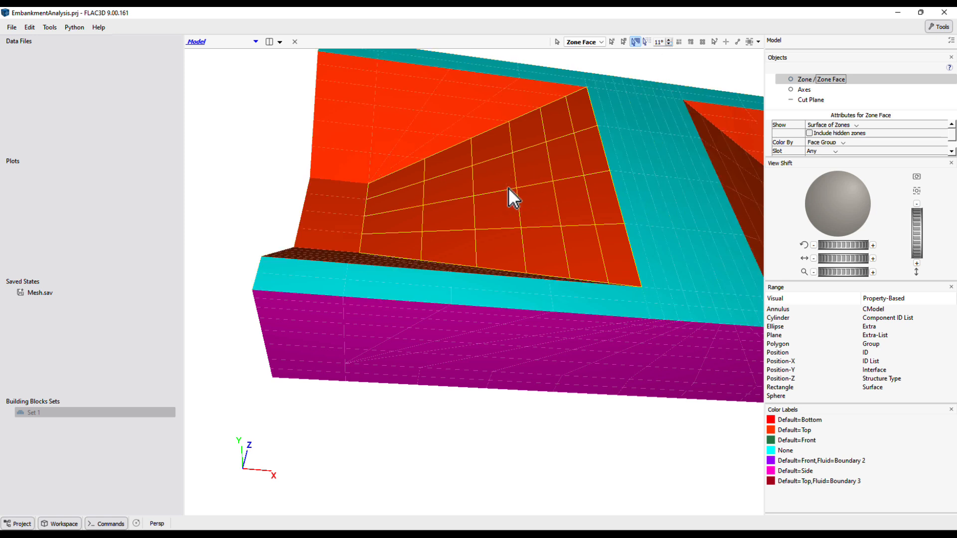
pyautogui.click(455, 124)
pyautogui.click(345, 245)
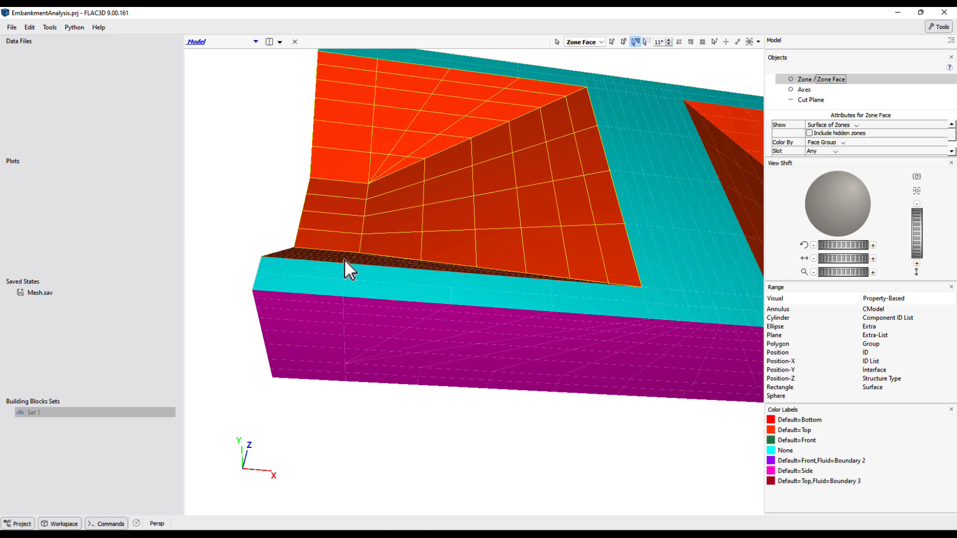
pyautogui.click(345, 259)
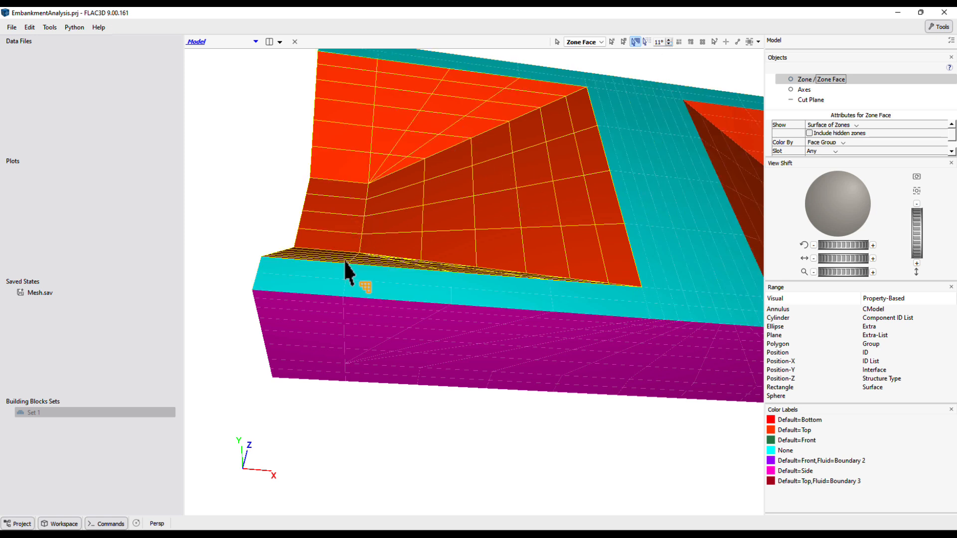
pyautogui.click(747, 42)
pyautogui.write('B')
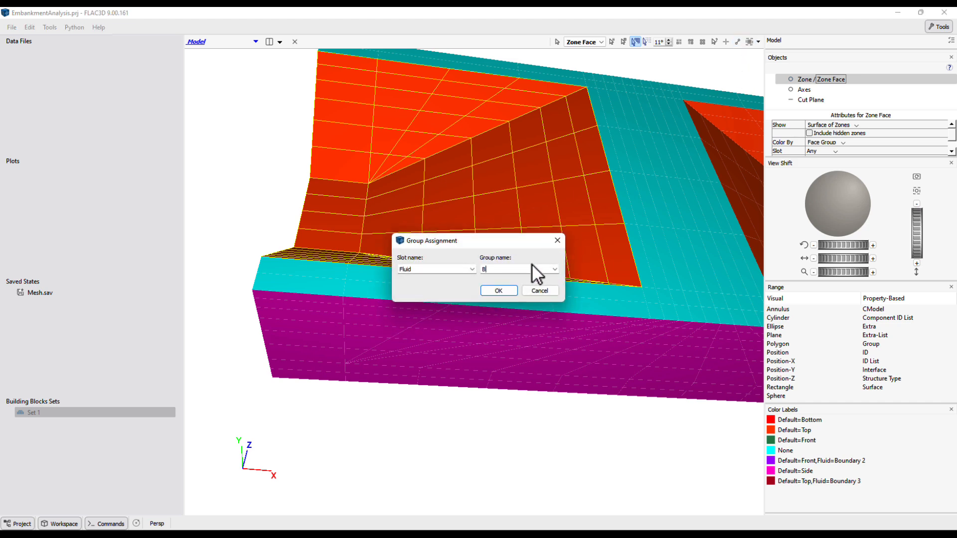
pyautogui.write('oundary 1')
pyautogui.press('Return')
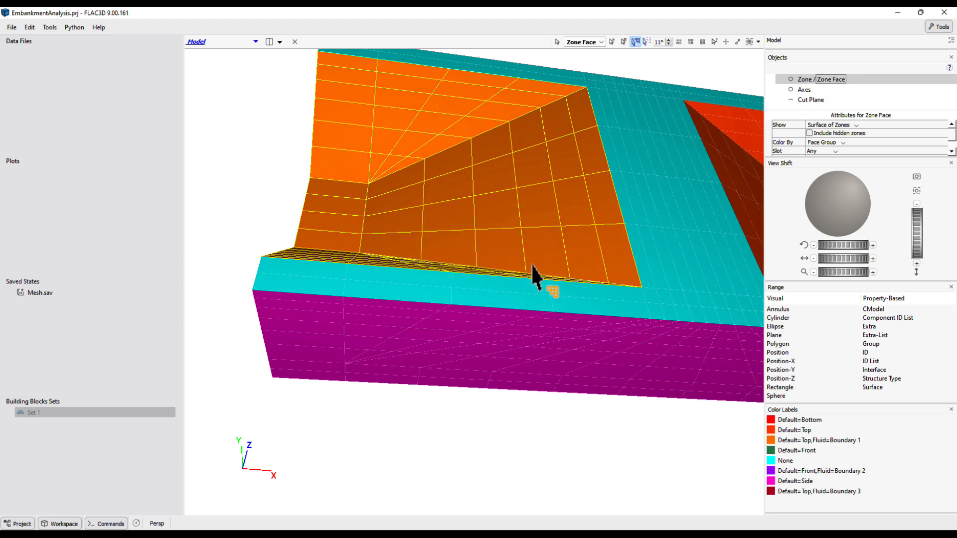
# Step: Switch from zone faces back to zones and reset the view to inspect the whole model with its zone groups
pyautogui.click(601, 42)
pyautogui.click(594, 51)
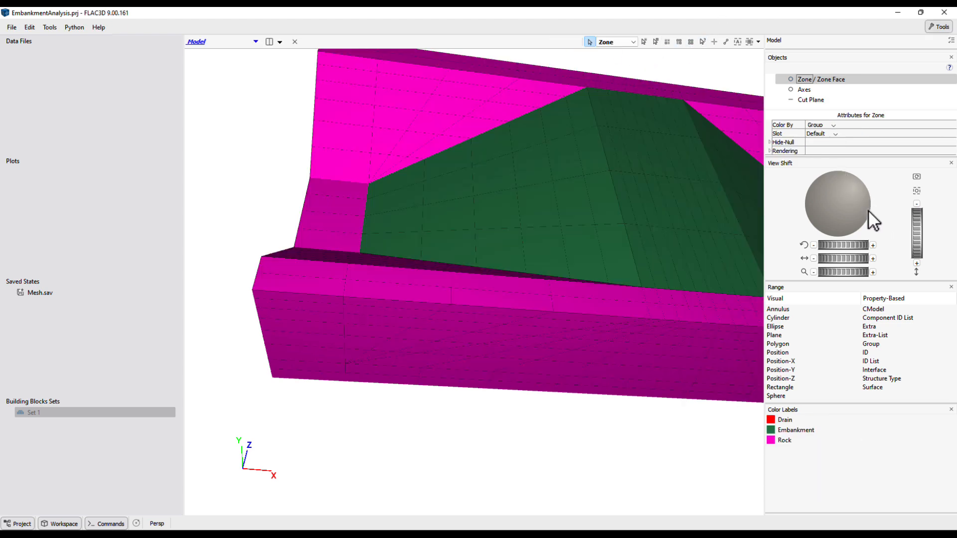
pyautogui.moveTo(845, 207); pyautogui.dragTo(835, 203)
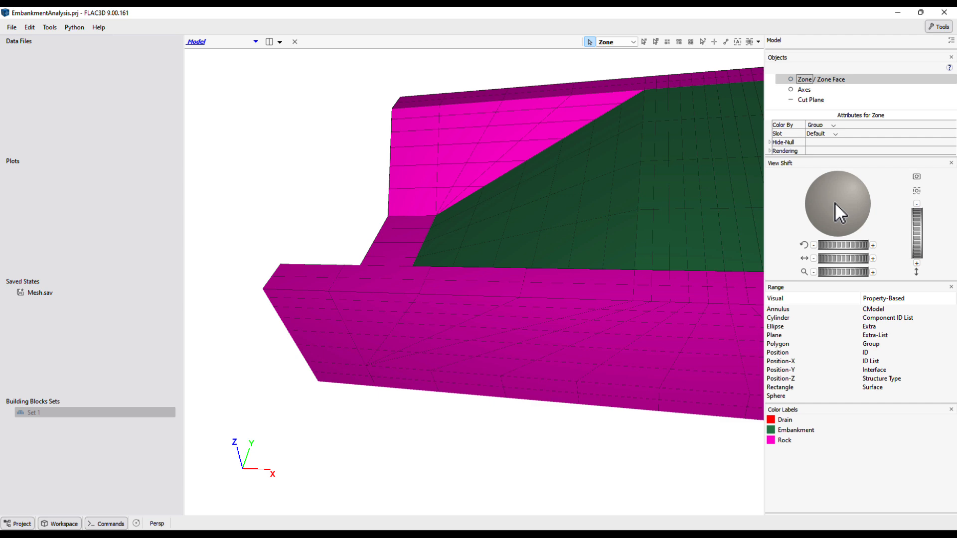
pyautogui.hotkey('ctrl', 'r')
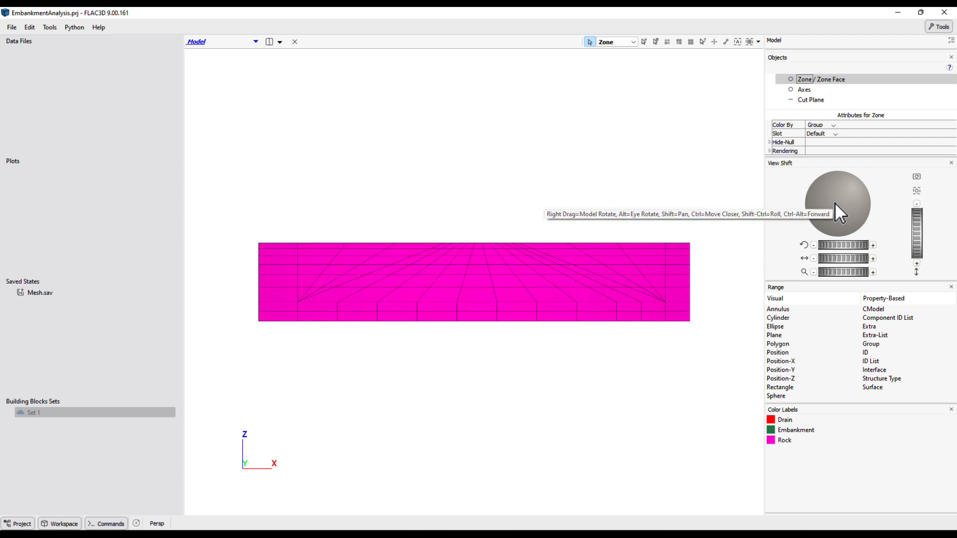
pyautogui.moveTo(839, 207); pyautogui.dragTo(820, 223)
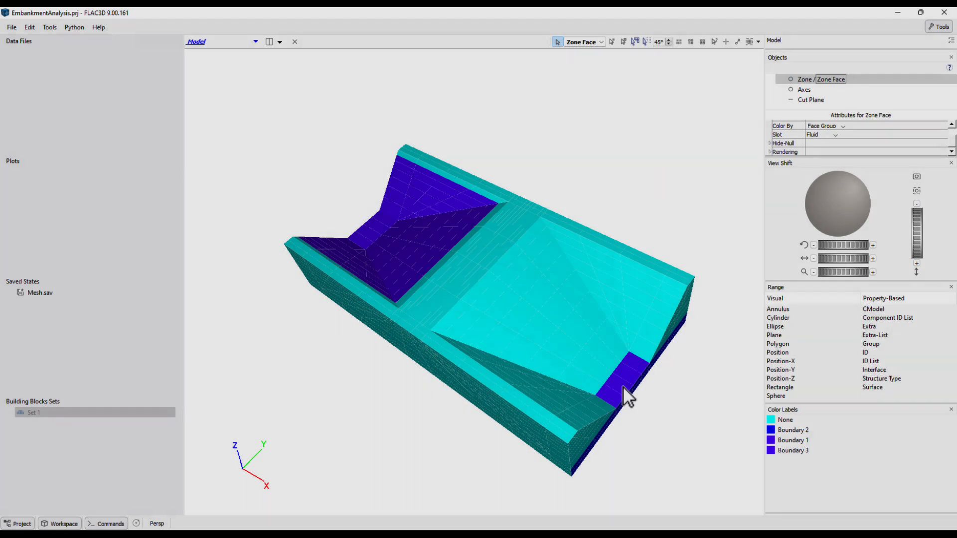
# Step: Color the Fluid slot face group Boundary 3 dark green and the face group Boundary 1 red
pyautogui.rightClick(622, 386)
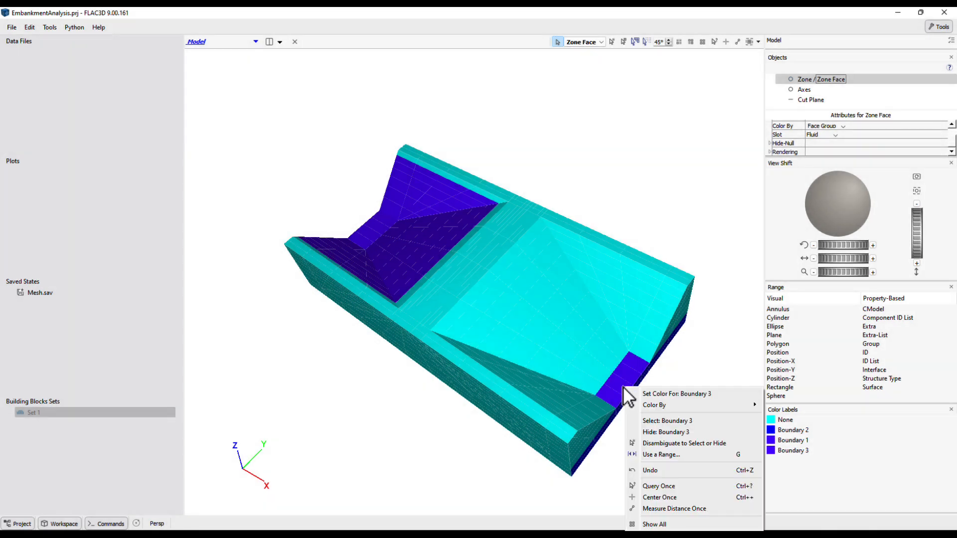
pyautogui.click(635, 394)
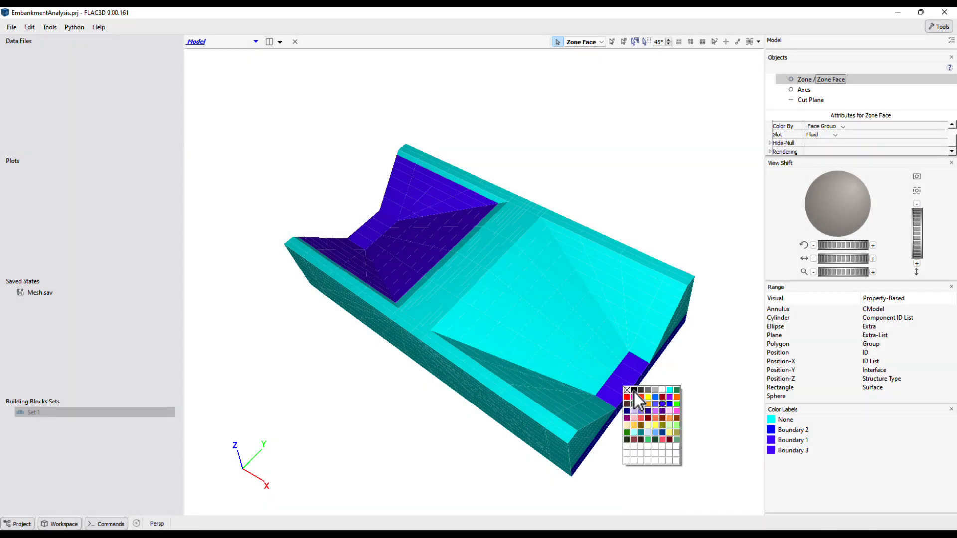
pyautogui.click(676, 390)
pyautogui.rightClick(422, 245)
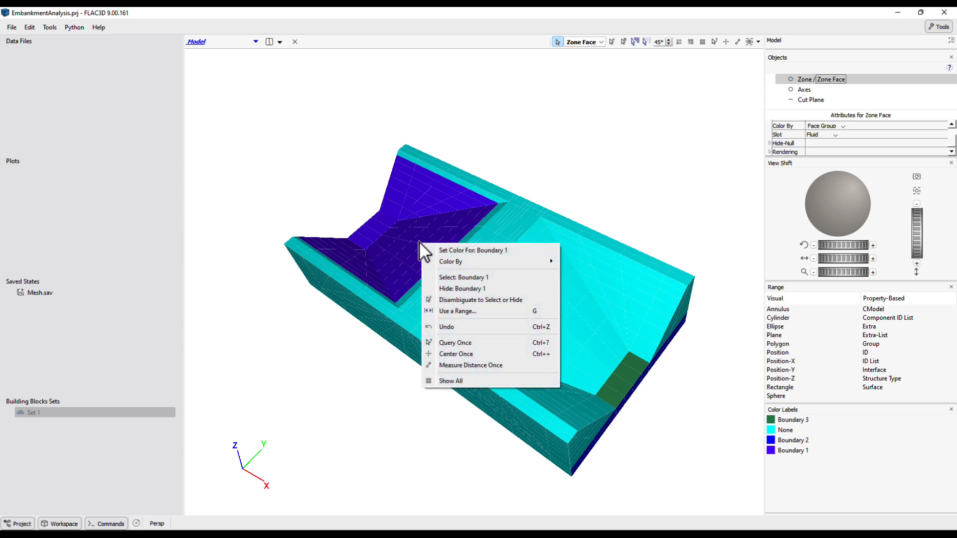
pyautogui.click(445, 252)
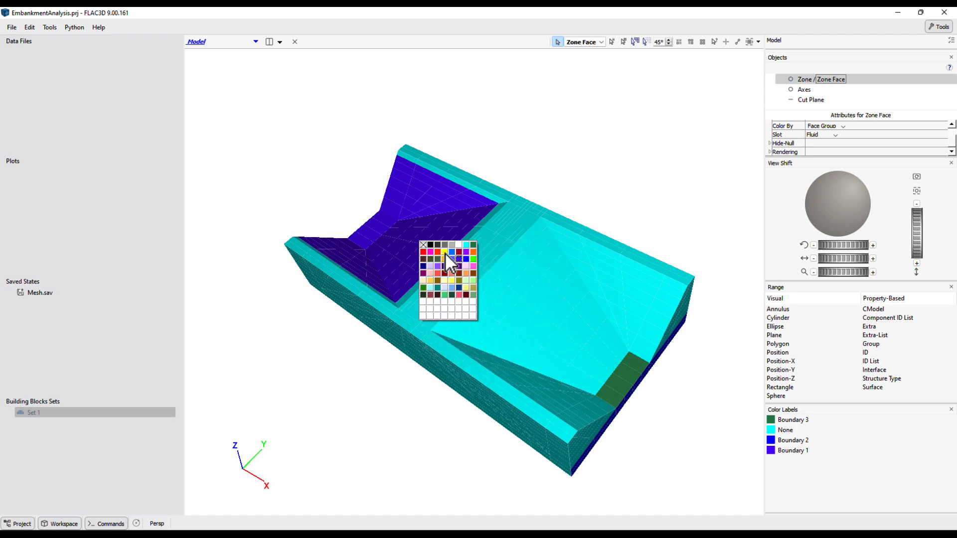
pyautogui.click(423, 252)
# Step: Color the face group Boundary 2 on the drain-side end of the model magenta
pyautogui.moveTo(422, 253); pyautogui.dragTo(605, 357)
pyautogui.rightClick(606, 357)
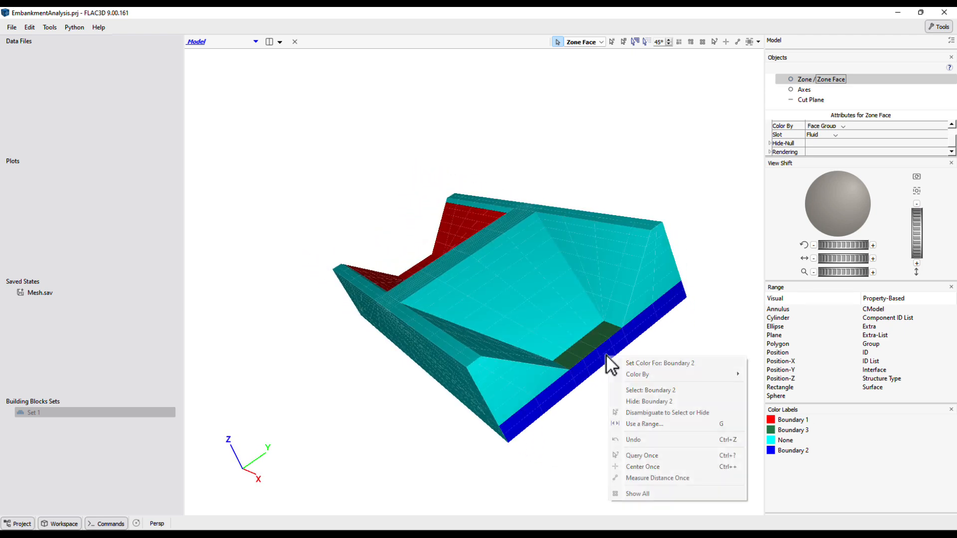
pyautogui.click(620, 361)
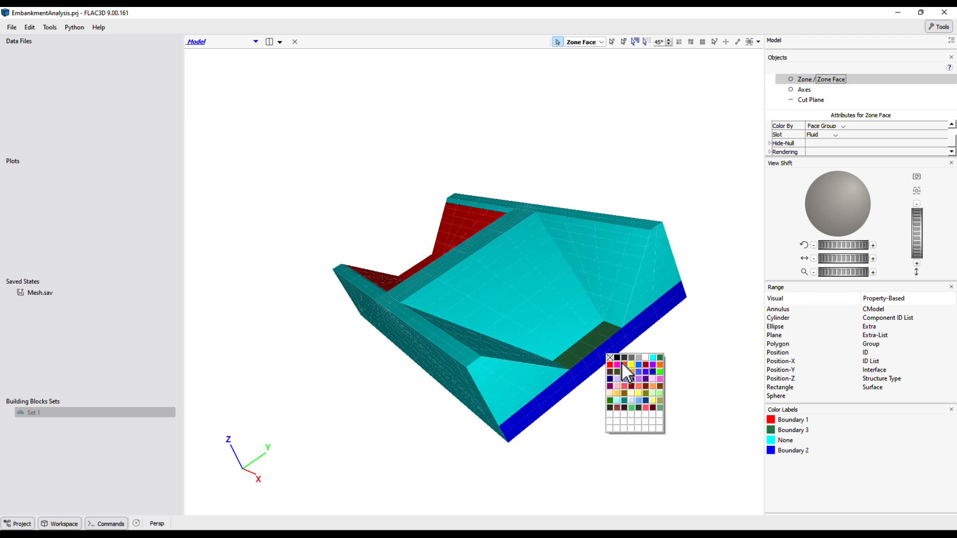
pyautogui.click(617, 365)
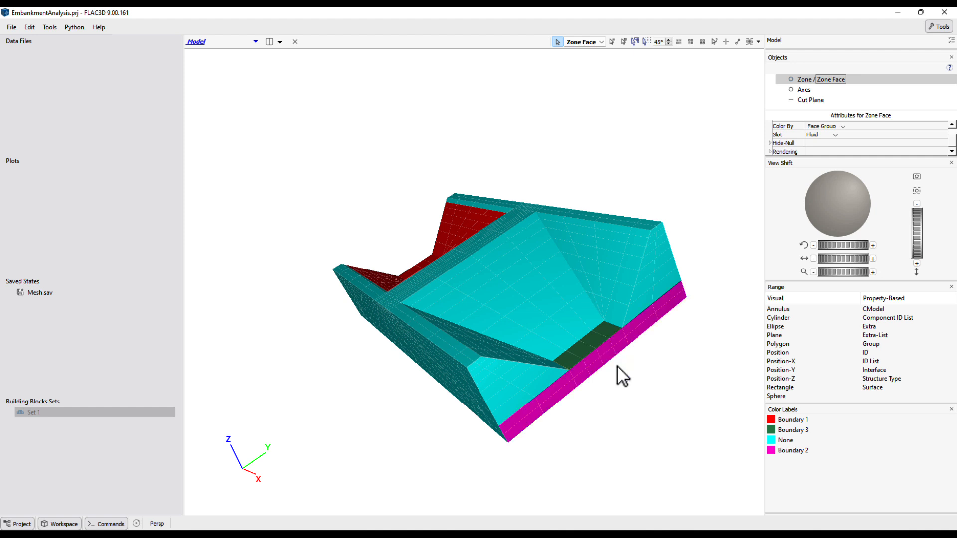
pyautogui.moveTo(676, 387); pyautogui.dragTo(715, 429)
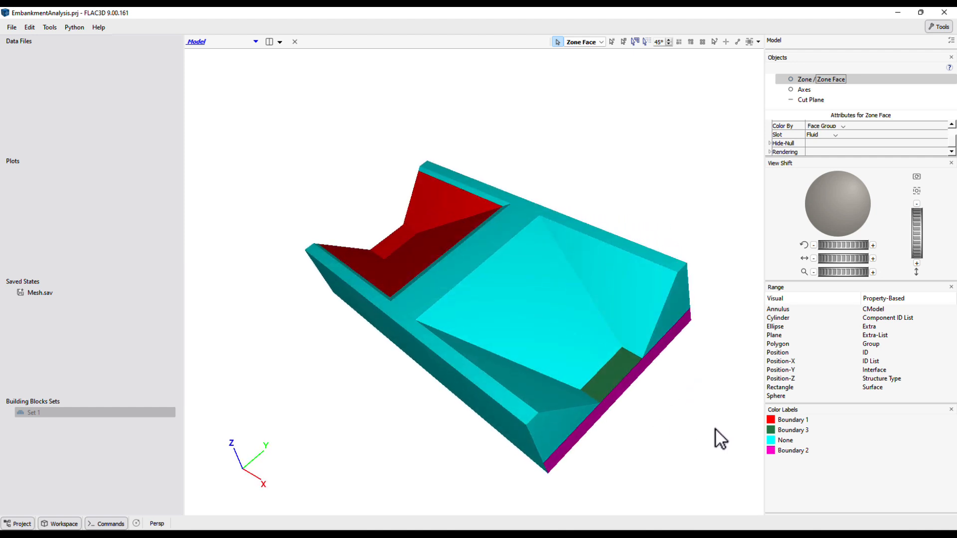
# Step: Display the zone face groups of slot Default and color the face group Front dark green
pyautogui.click(832, 154)
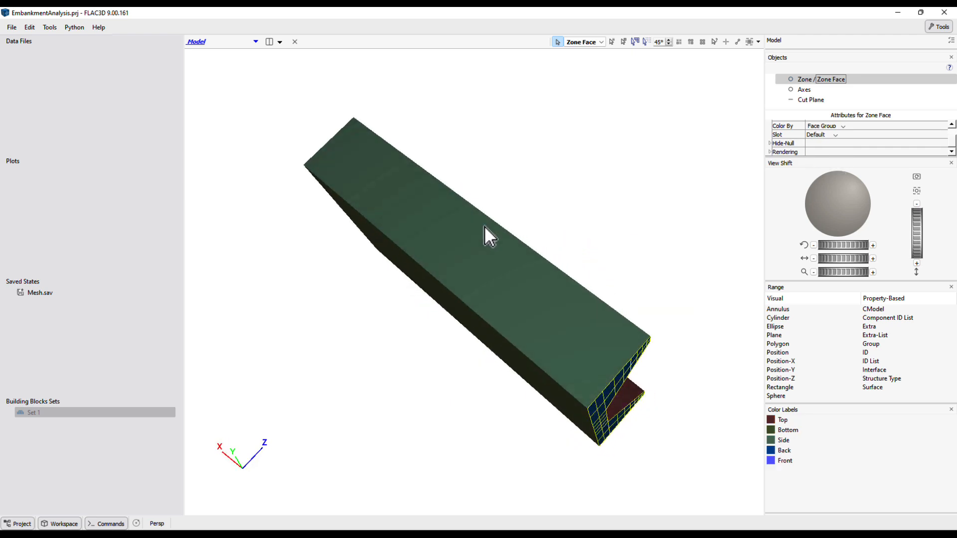
pyautogui.moveTo(484, 226); pyautogui.dragTo(543, 289)
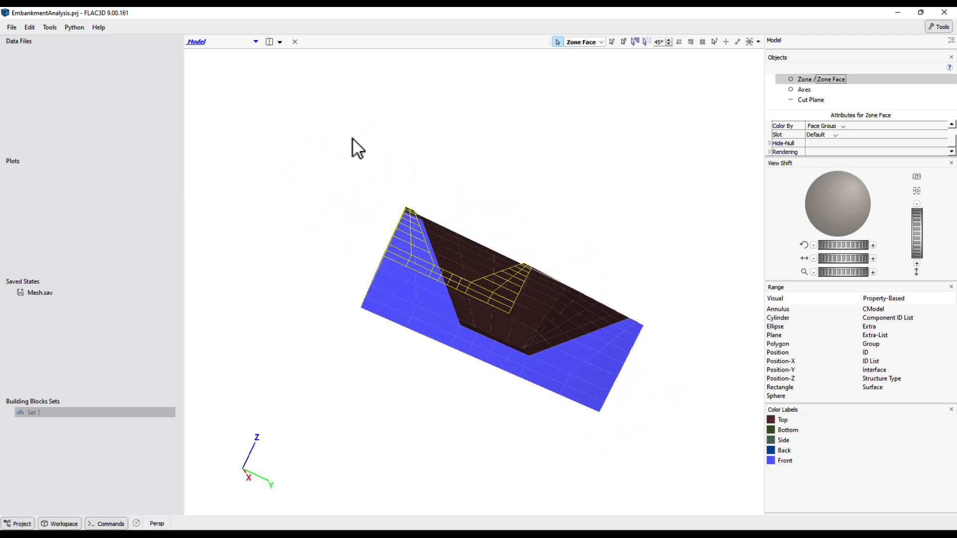
pyautogui.moveTo(352, 138); pyautogui.dragTo(379, 223)
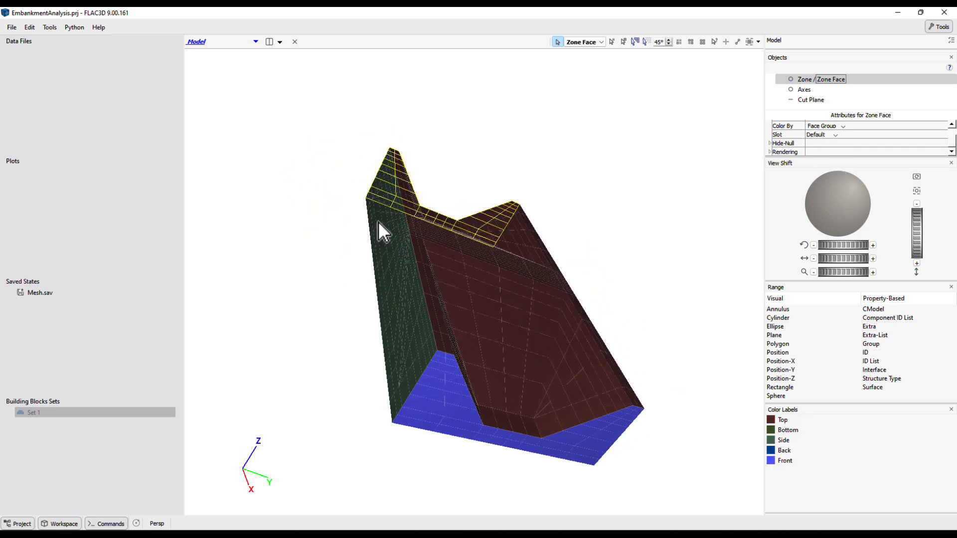
pyautogui.rightClick(593, 446)
pyautogui.click(633, 390)
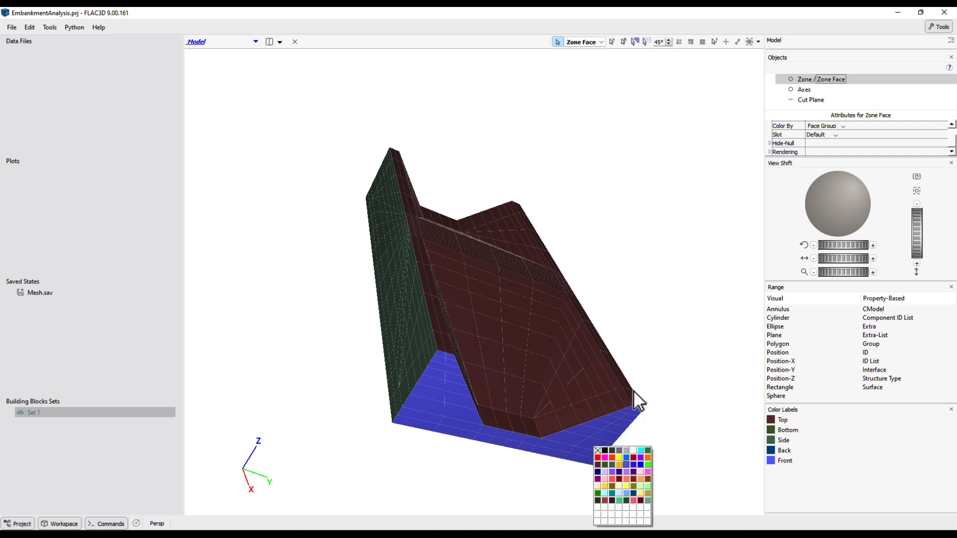
pyautogui.click(647, 452)
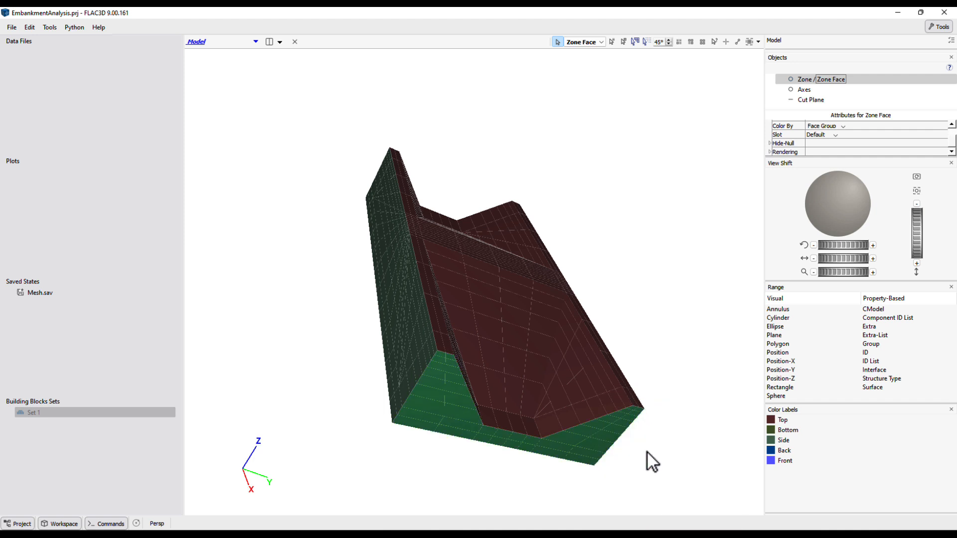
# Step: Color the face group Top red and the face group Side magenta
pyautogui.rightClick(512, 327)
pyautogui.click(522, 333)
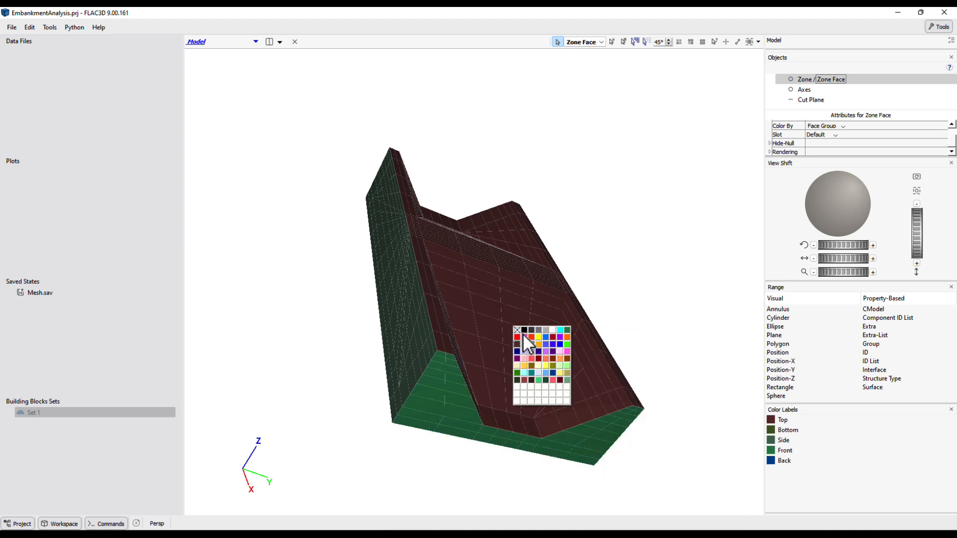
pyautogui.click(516, 337)
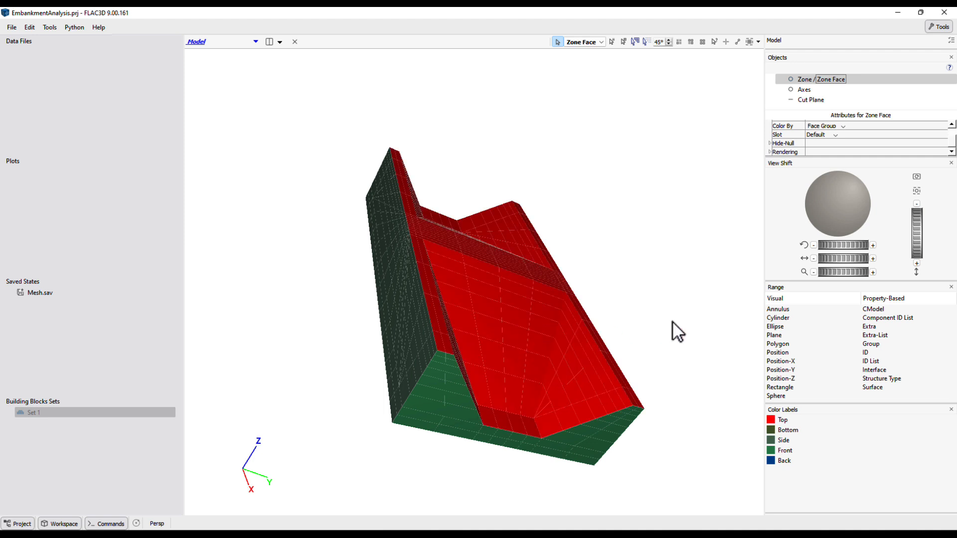
pyautogui.rightClick(405, 319)
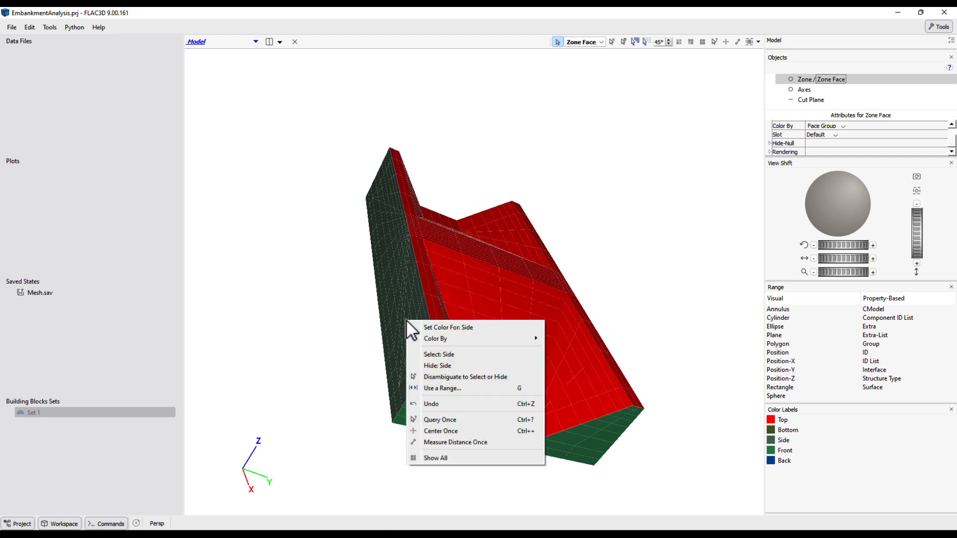
pyautogui.click(424, 324)
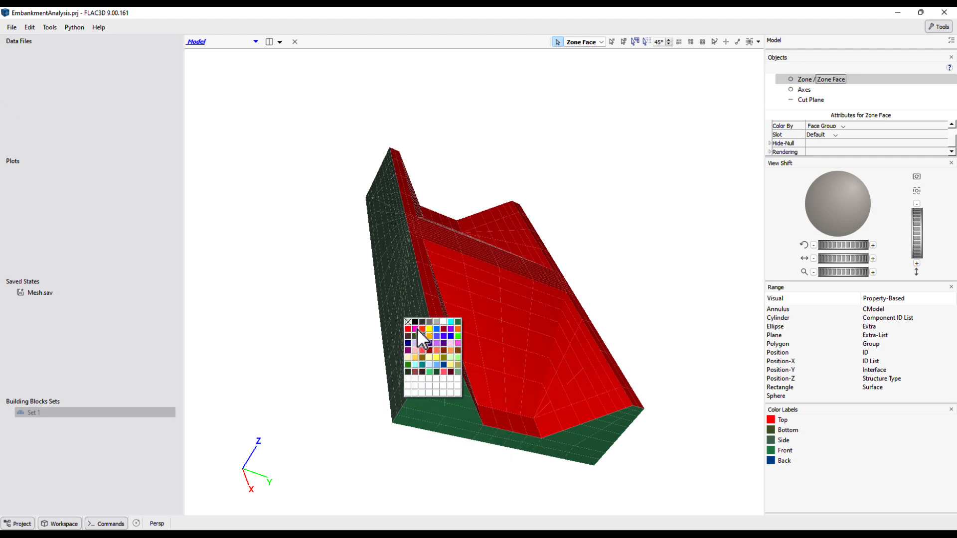
pyautogui.click(416, 329)
pyautogui.moveTo(417, 327); pyautogui.dragTo(832, 141)
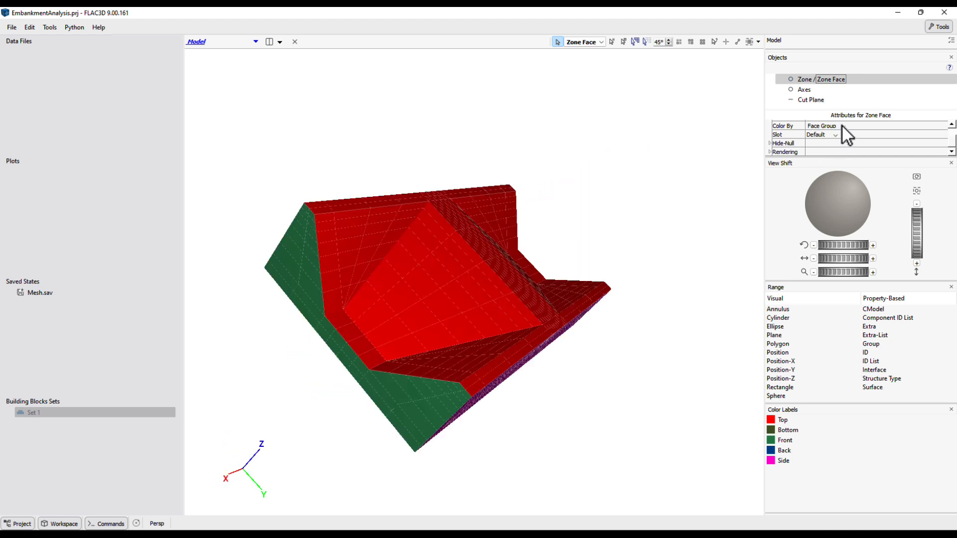
# Step: Switch to zones and color the zone group Embankment orange
pyautogui.click(601, 42)
pyautogui.click(599, 52)
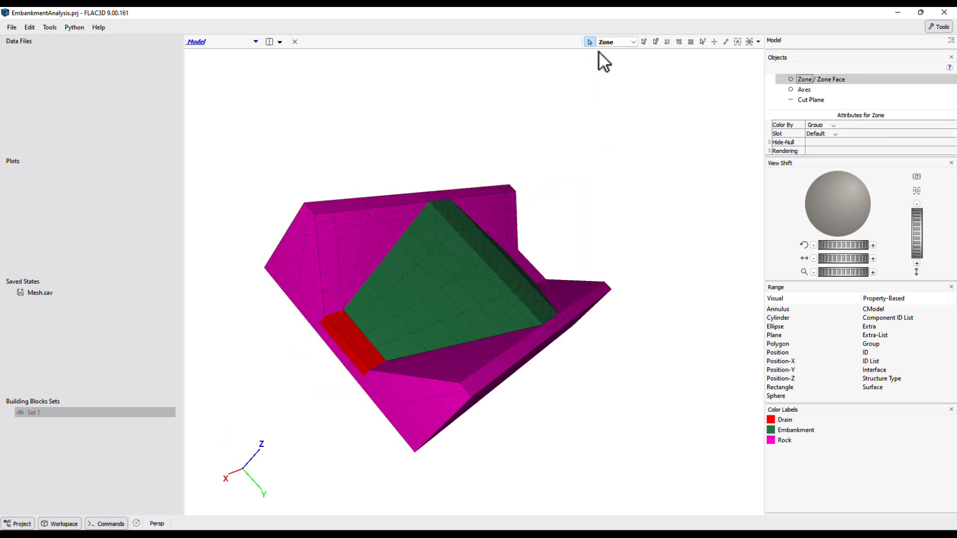
pyautogui.rightClick(430, 283)
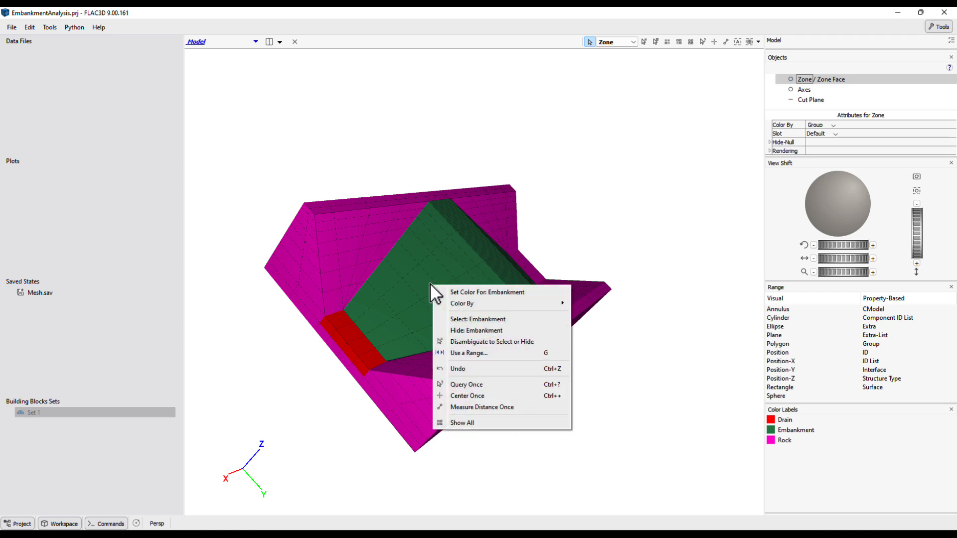
pyautogui.click(439, 289)
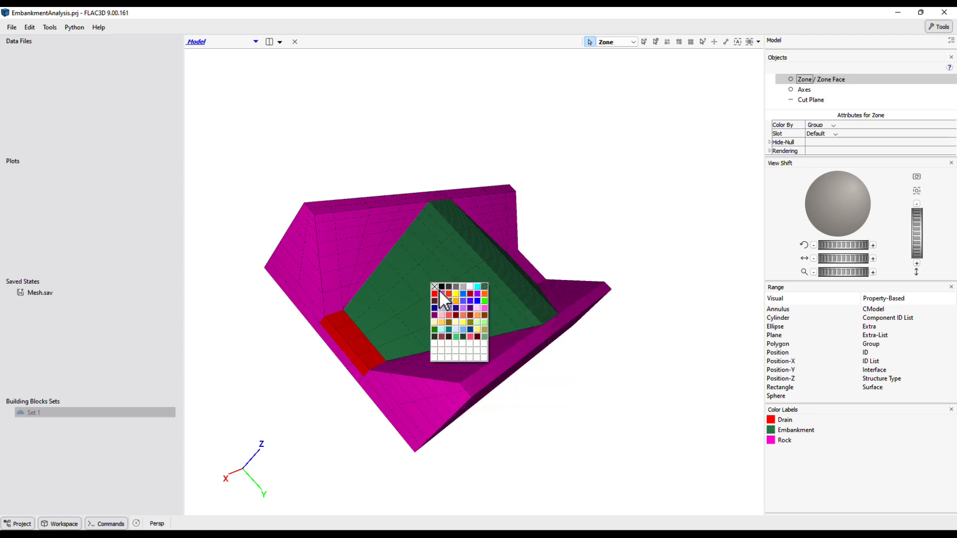
pyautogui.click(484, 294)
# Step: Color the zone group Drain dark green and the zone group Rock gray
pyautogui.rightClick(361, 349)
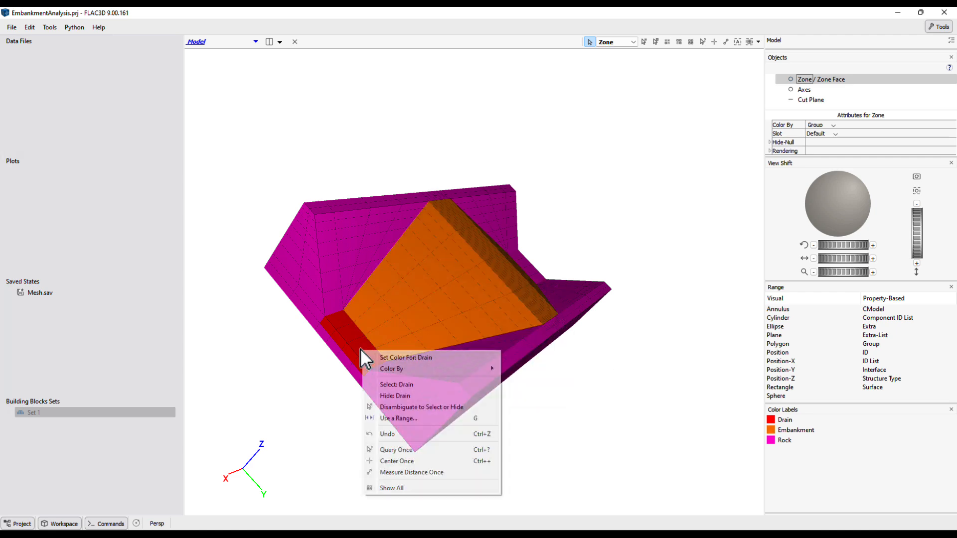
pyautogui.click(374, 359)
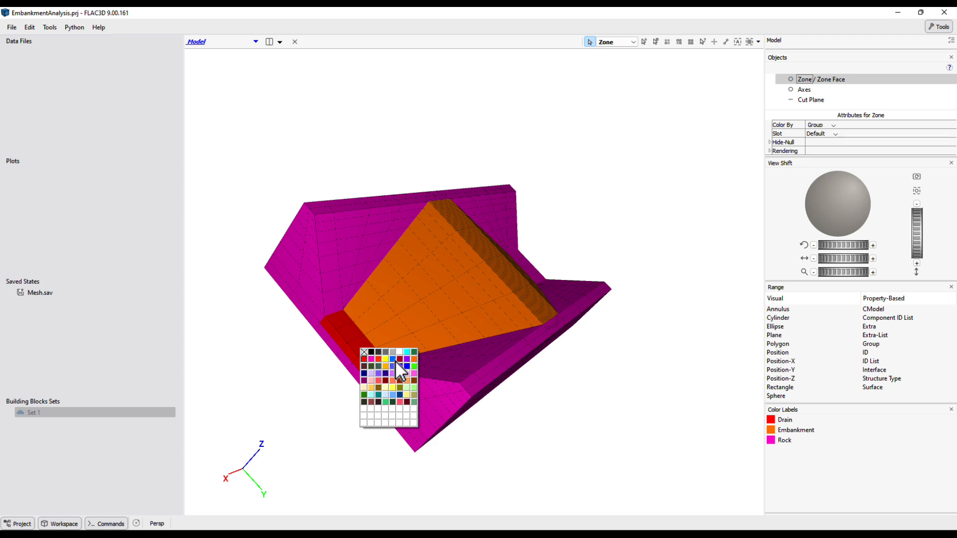
pyautogui.click(413, 352)
pyautogui.rightClick(431, 388)
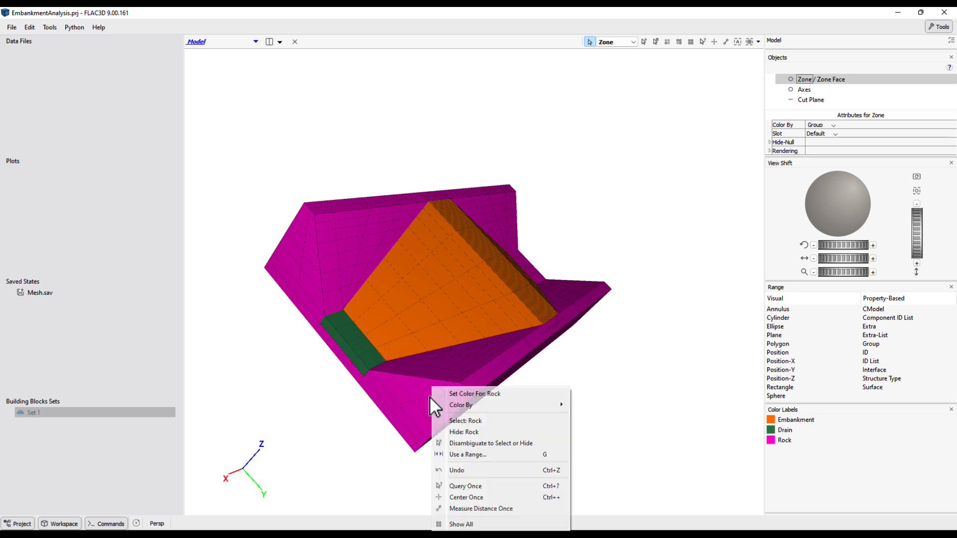
pyautogui.click(467, 396)
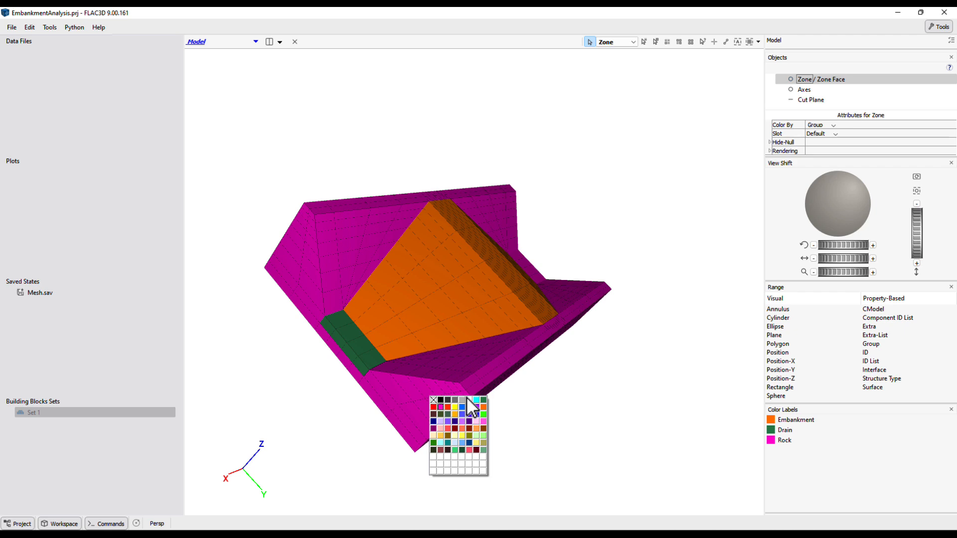
pyautogui.click(462, 400)
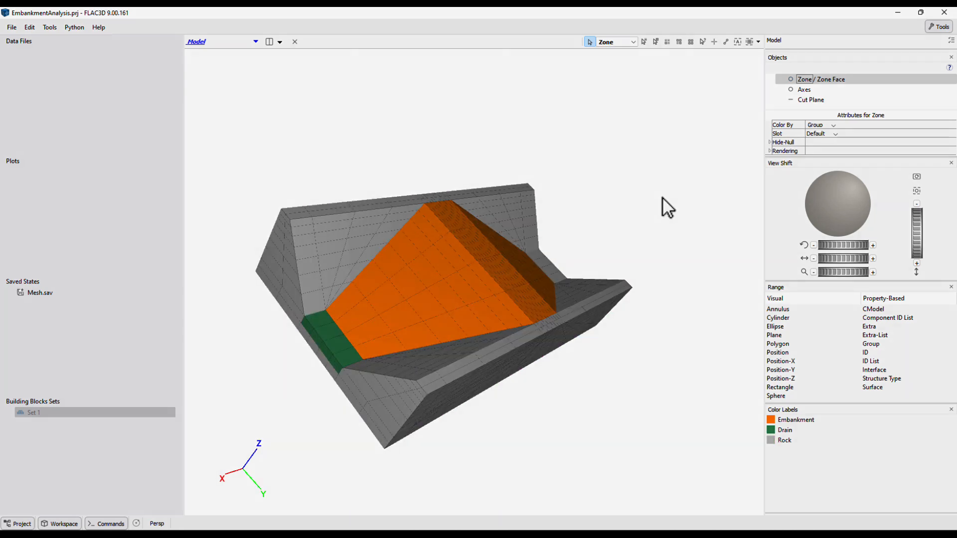